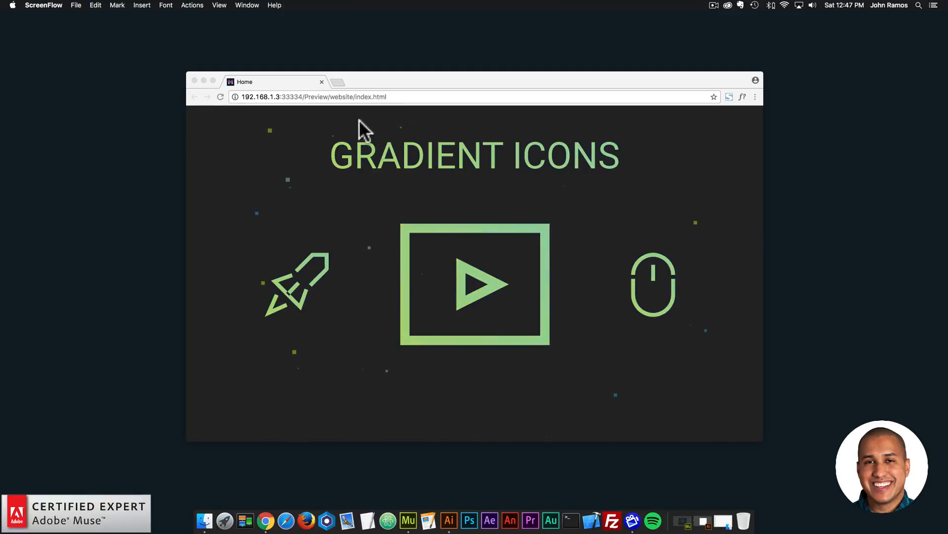
# Open graphicburger.com in a new browser tab and go to its Icons category
pyautogui.click(336, 81)
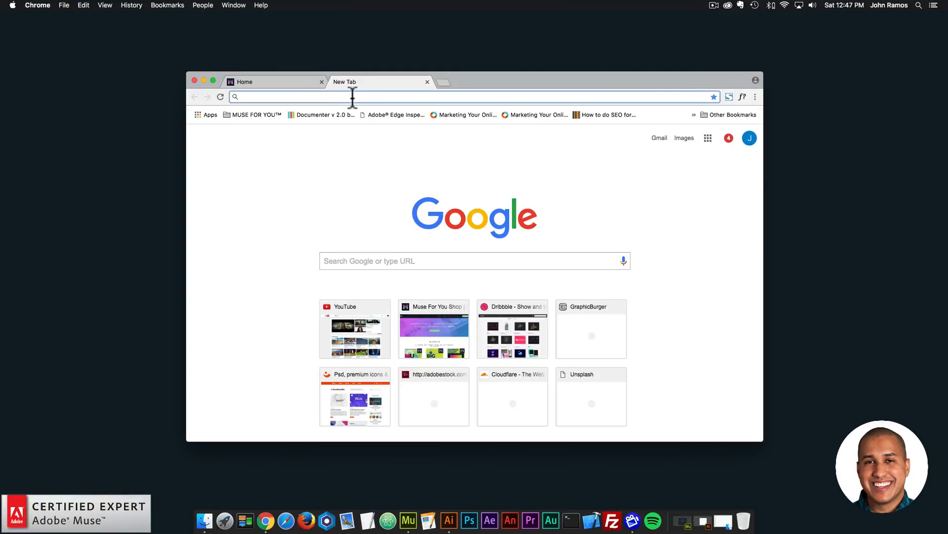
pyautogui.write('graphicburger.com')
pyautogui.press('Return')
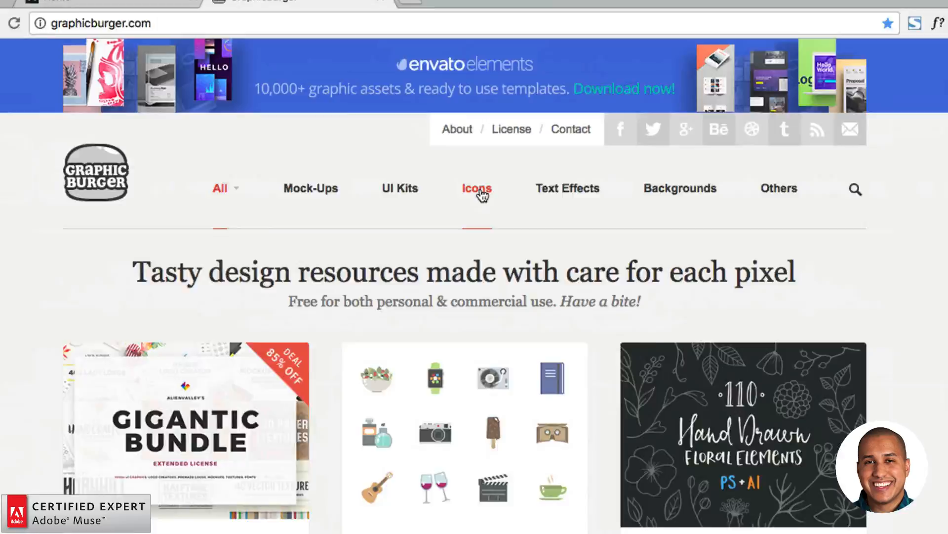
pyautogui.click(486, 193)
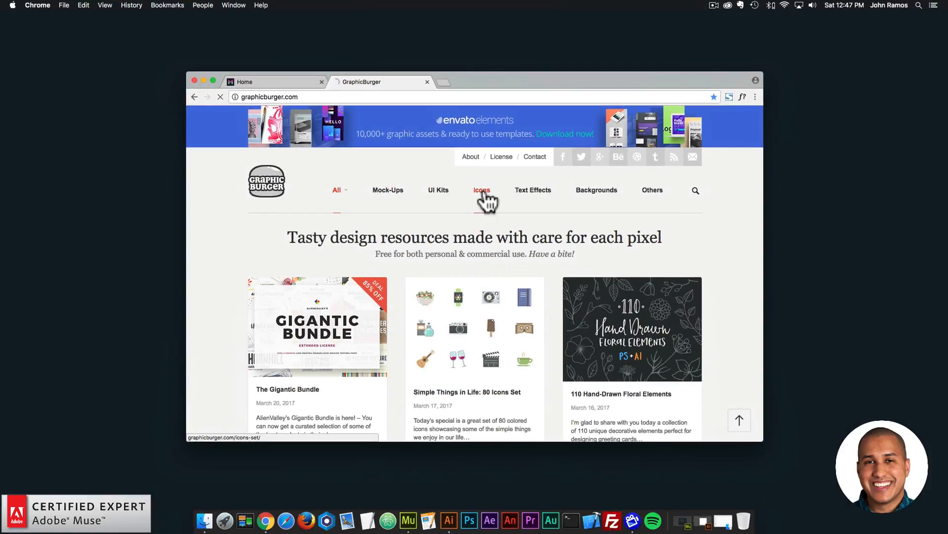
# Browse the icon sets down to Stroke Gap Icons – Webfont and open its page
pyautogui.scroll(-5, 493, 223)
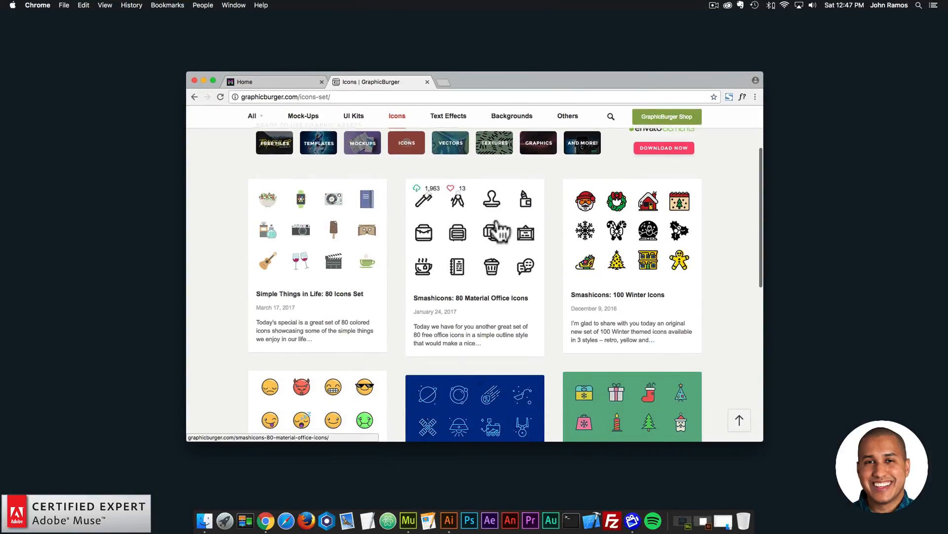
pyautogui.scroll(-10, 500, 230)
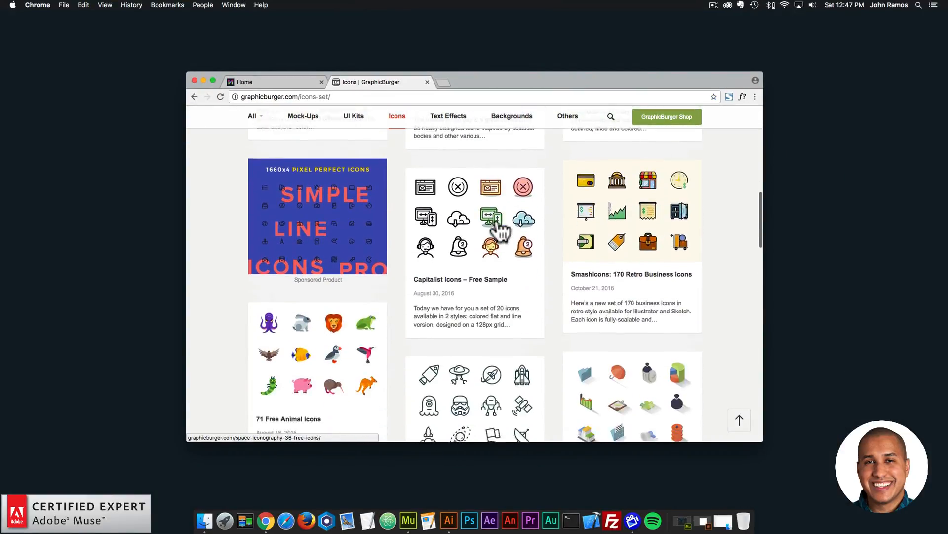
pyautogui.scroll(-10, 500, 230)
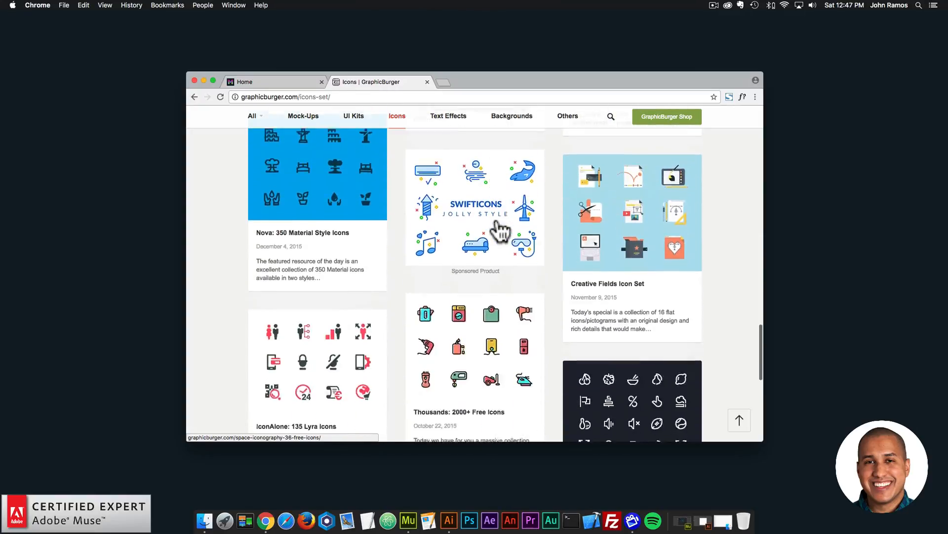
pyautogui.scroll(-5, 501, 230)
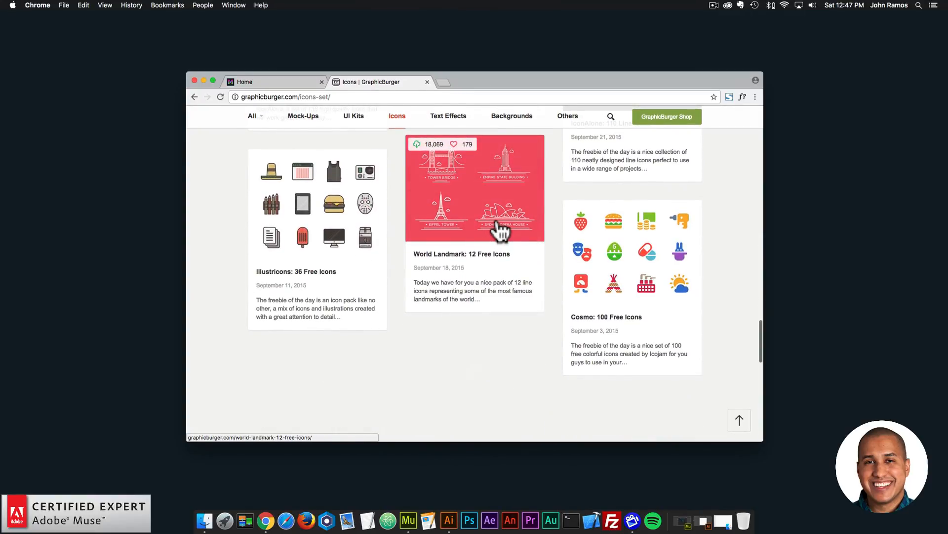
pyautogui.scroll(-10, 505, 230)
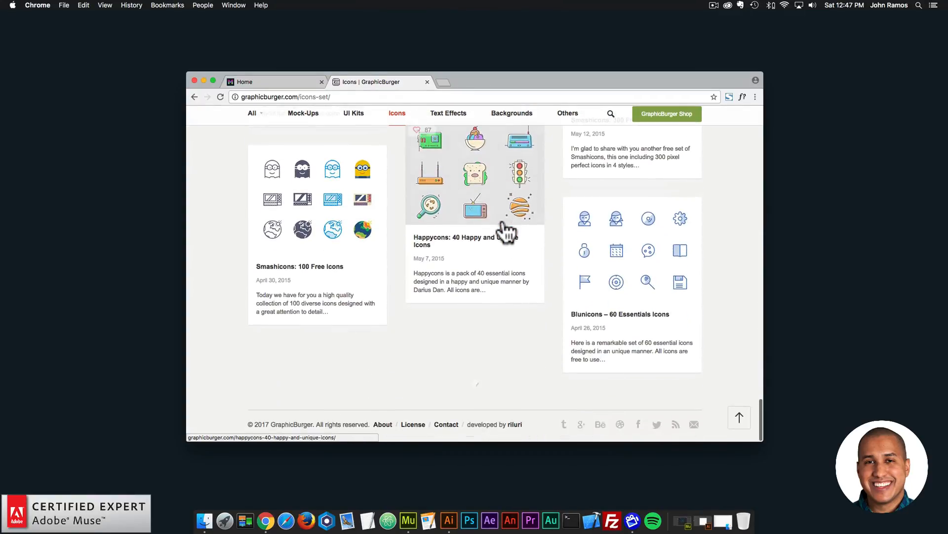
pyautogui.scroll(-10, 505, 230)
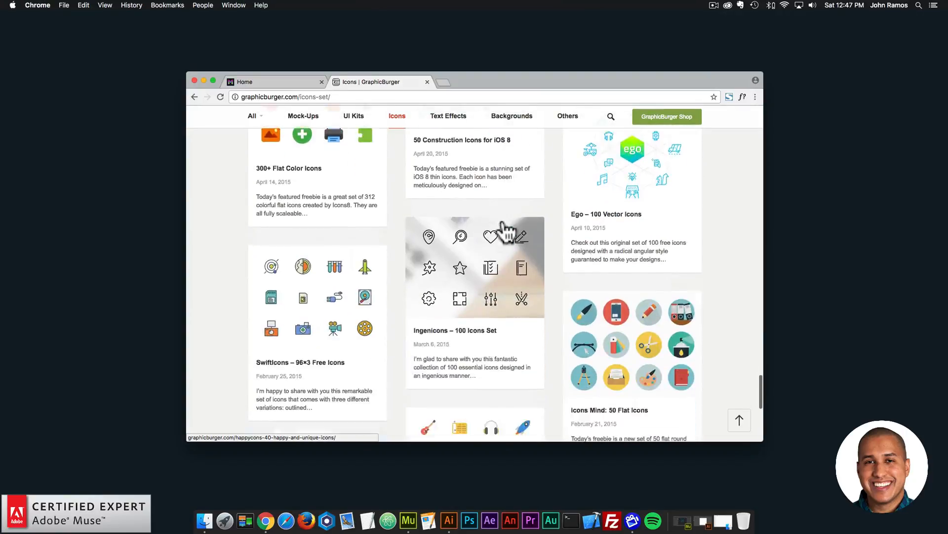
pyautogui.scroll(-15, 506, 231)
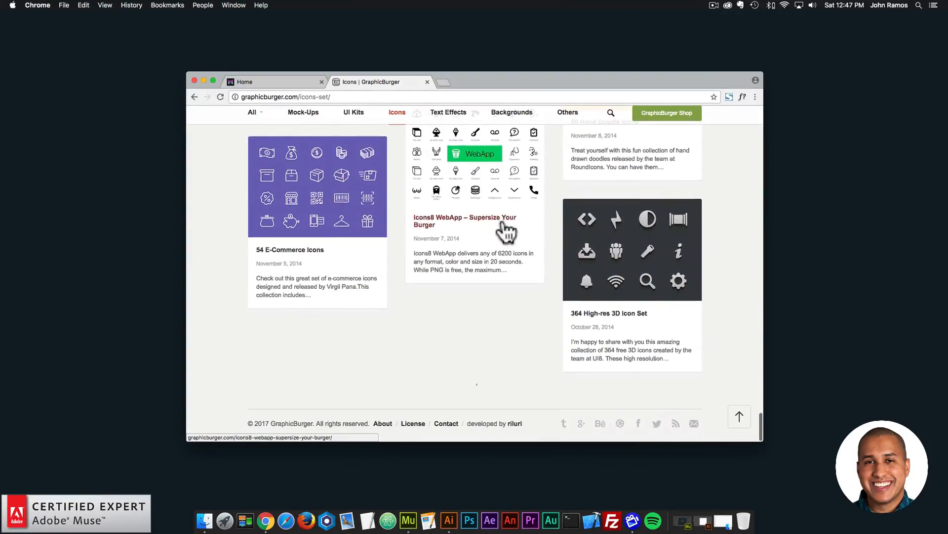
pyautogui.scroll(-15, 505, 230)
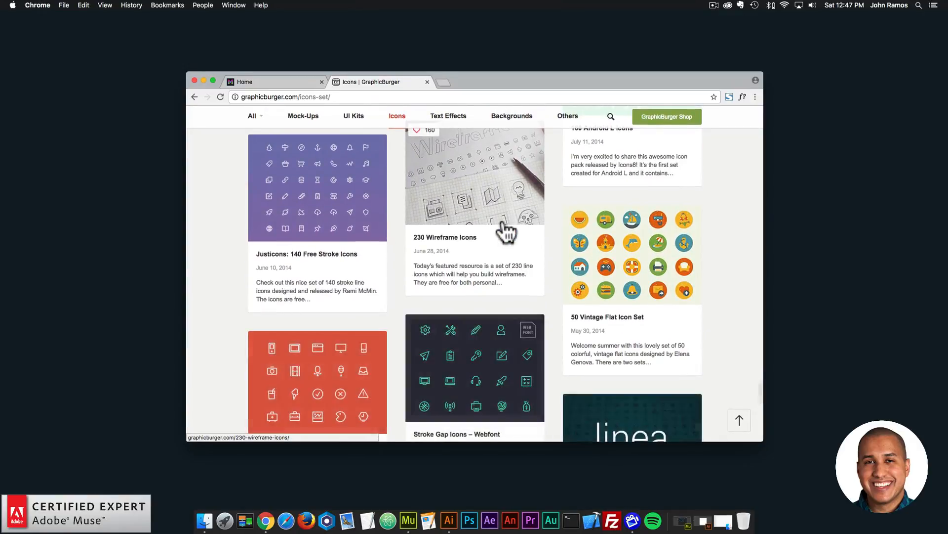
pyautogui.scroll(-5, 506, 232)
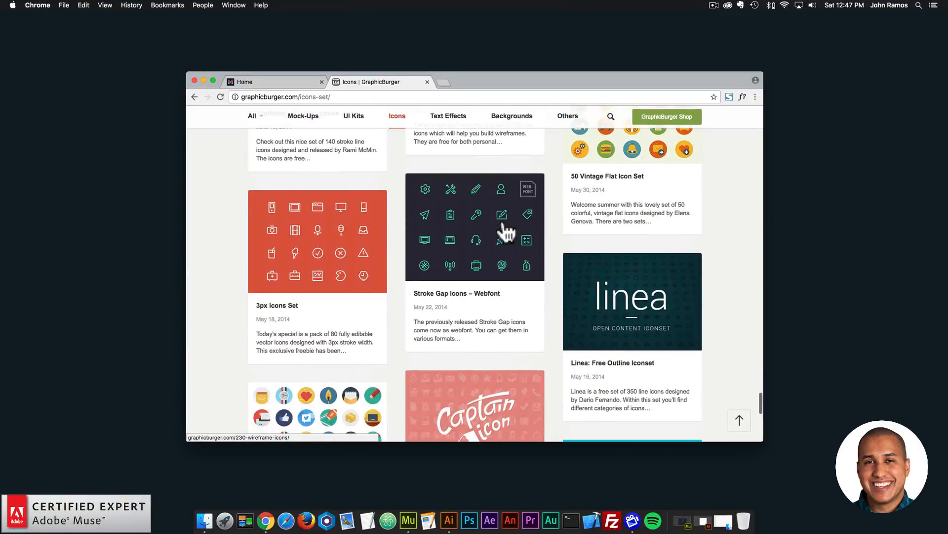
pyautogui.click(477, 255)
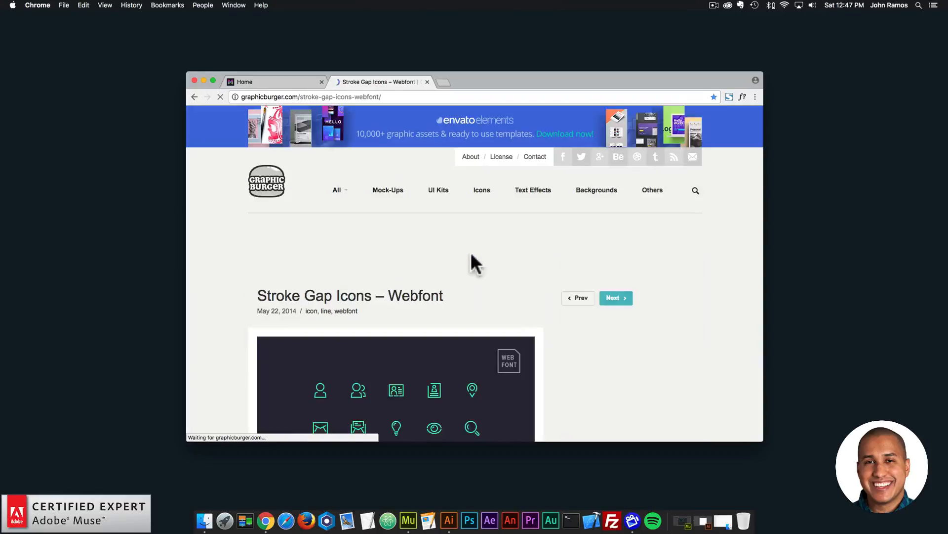
# Download the Stroke Gap Icons webfont archive from its page into the video folder
pyautogui.scroll(-10, 431, 256)
pyautogui.scroll(-15, 431, 256)
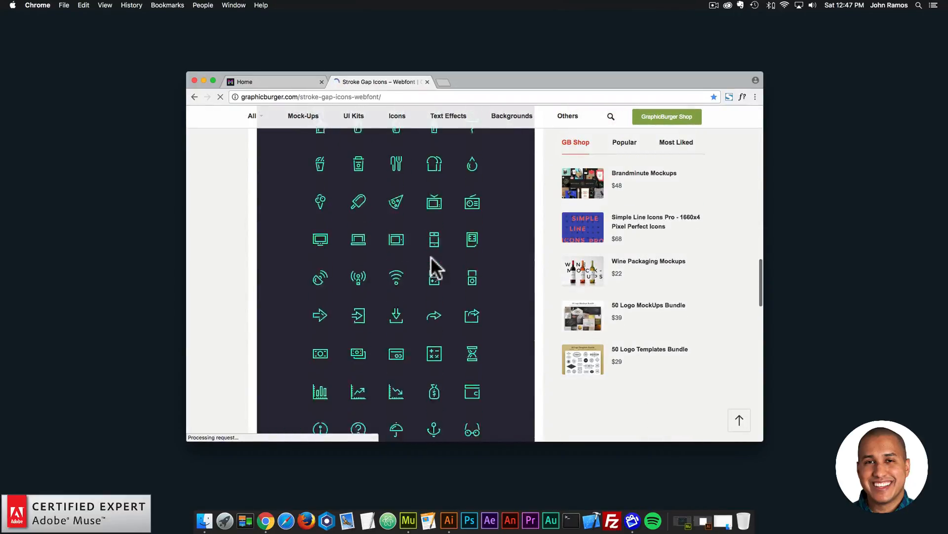
pyautogui.scroll(-3, 431, 256)
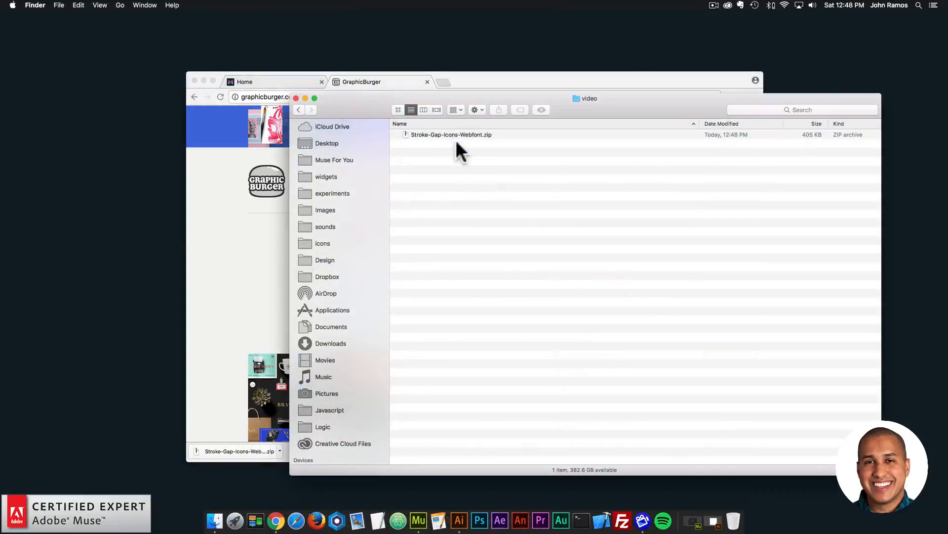
# Extract Stroke-Gap-Icons-Webfont.zip and open the fonts folder inside the extracted folder
pyautogui.click(451, 135)
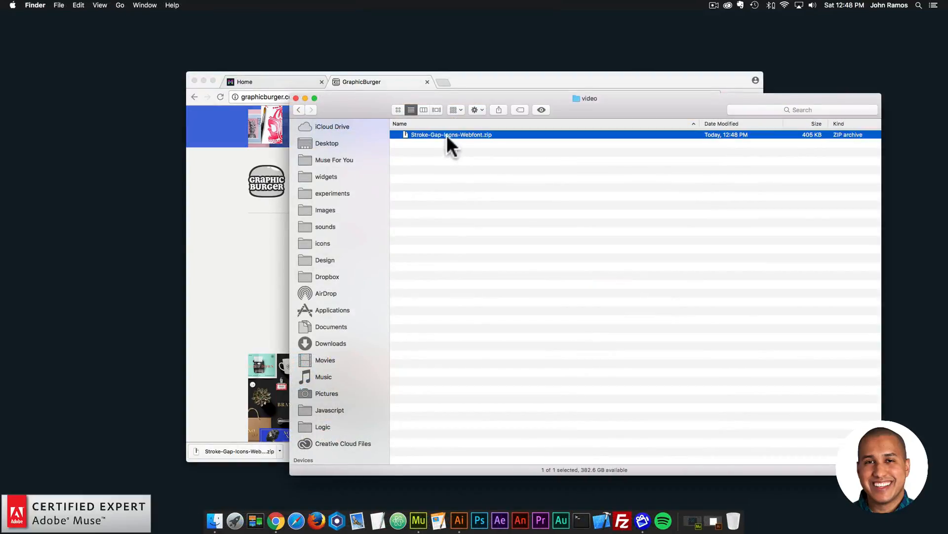
pyautogui.doubleClick(447, 133)
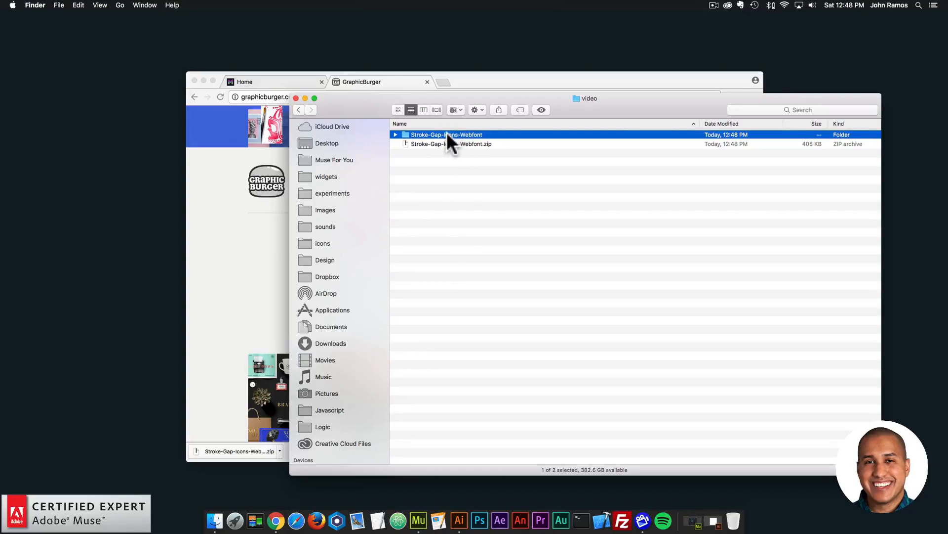
pyautogui.doubleClick(446, 134)
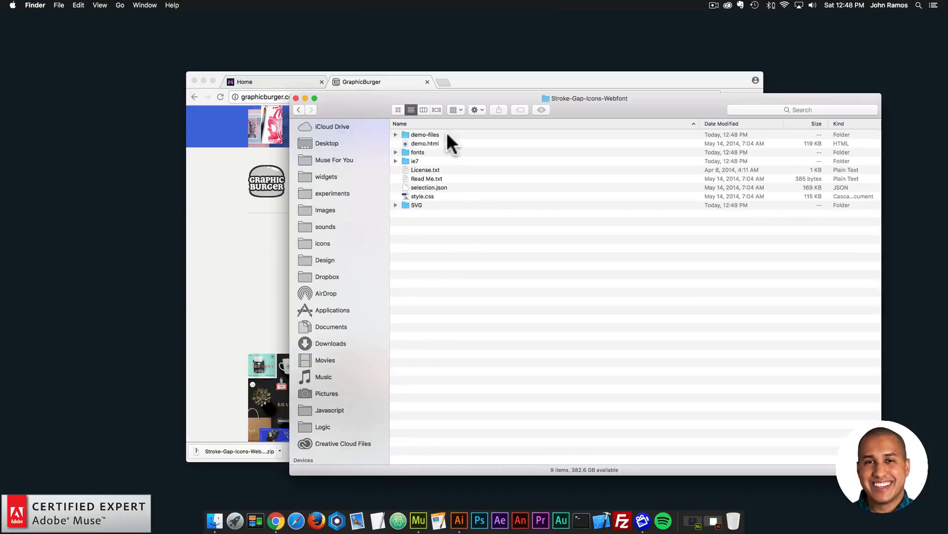
pyautogui.click(416, 152)
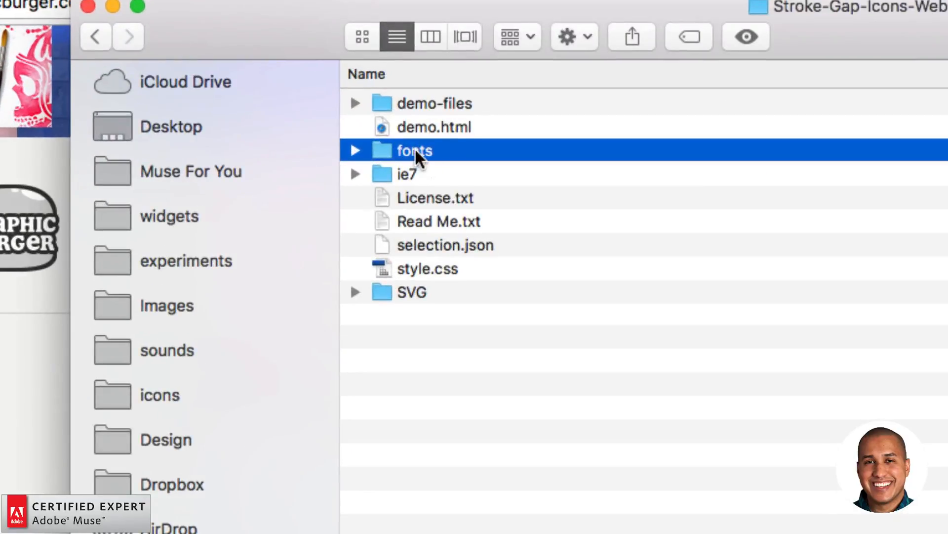
pyautogui.doubleClick(418, 151)
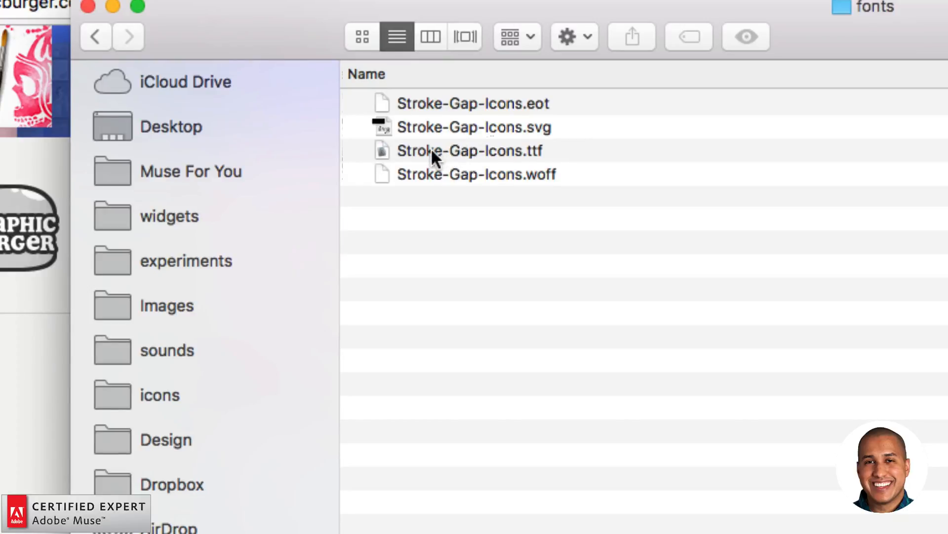
# Install the Stroke-Gap-Icons.ttf font, accepting it in Font Validation, and close Font Book
pyautogui.click(467, 151)
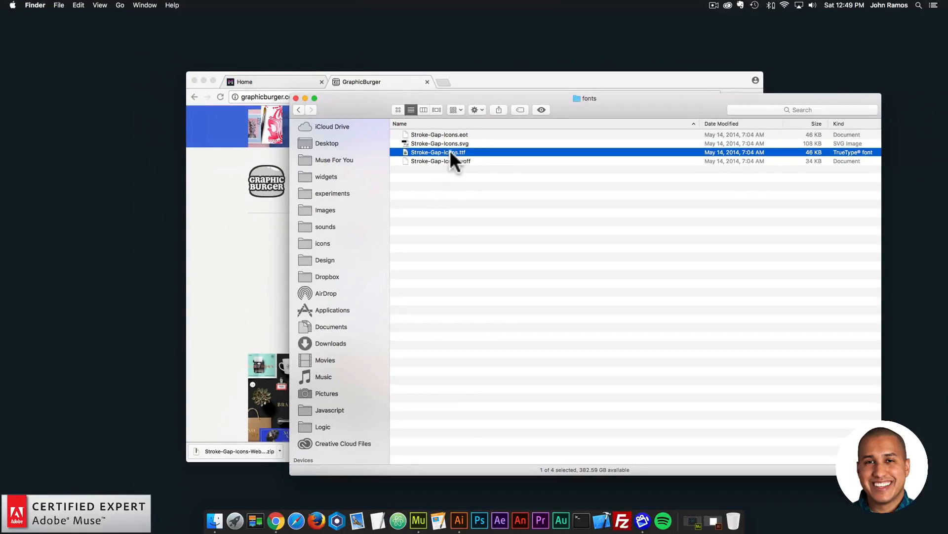
pyautogui.doubleClick(449, 149)
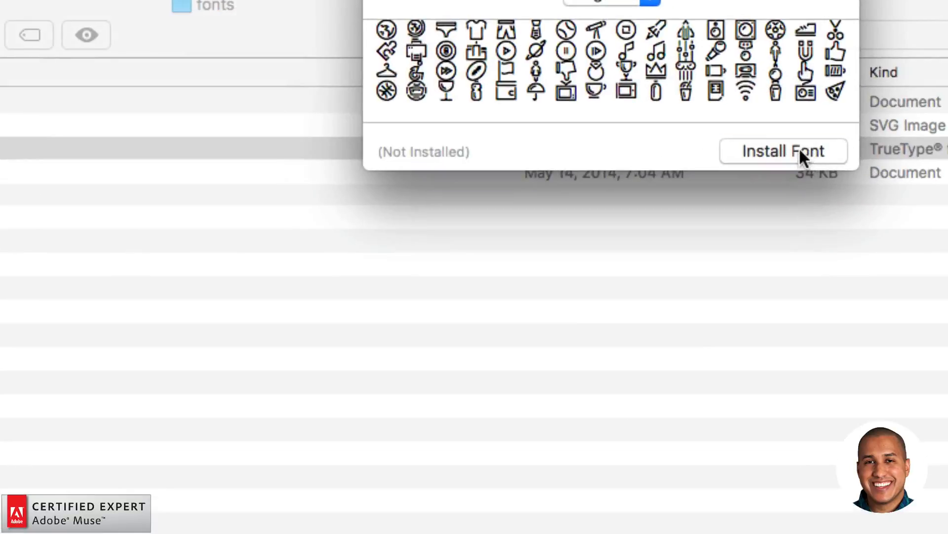
pyautogui.click(809, 152)
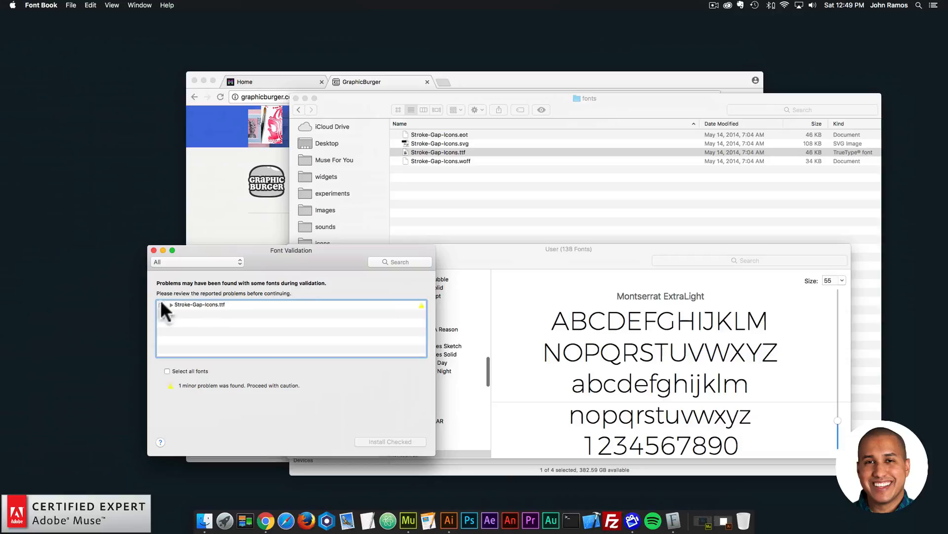
pyautogui.click(159, 303)
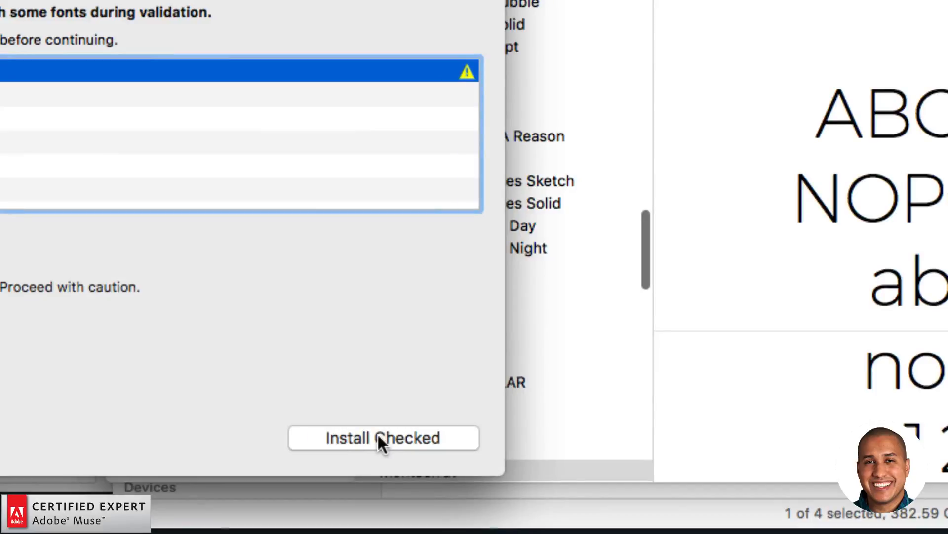
pyautogui.click(380, 440)
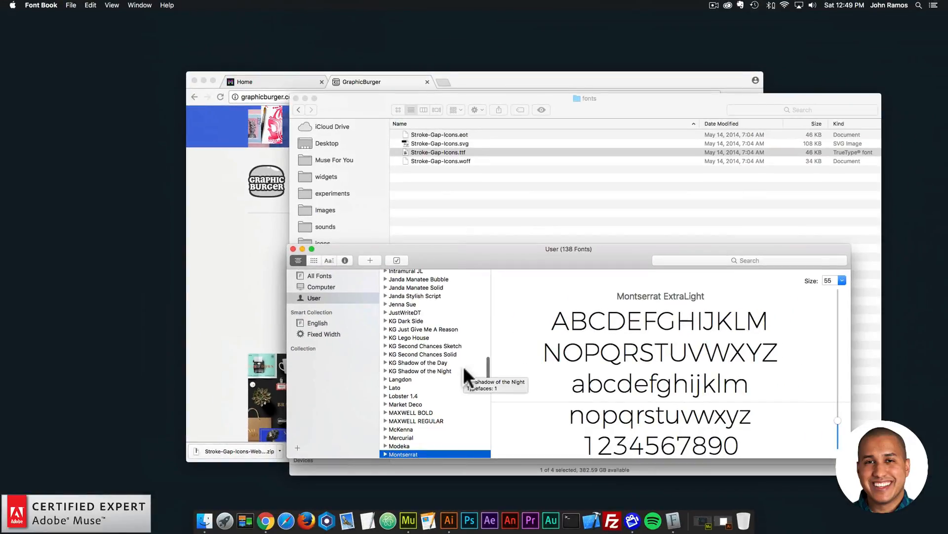
pyautogui.click(294, 248)
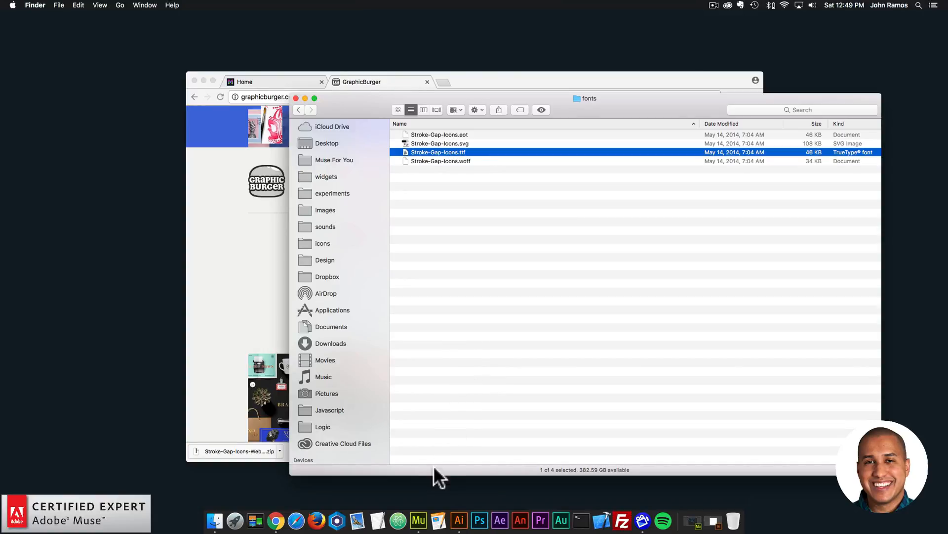
# Switch to Adobe Muse, create a fluid-width site with a 960 maximum page width and one column, and open its Home page
pyautogui.click(420, 523)
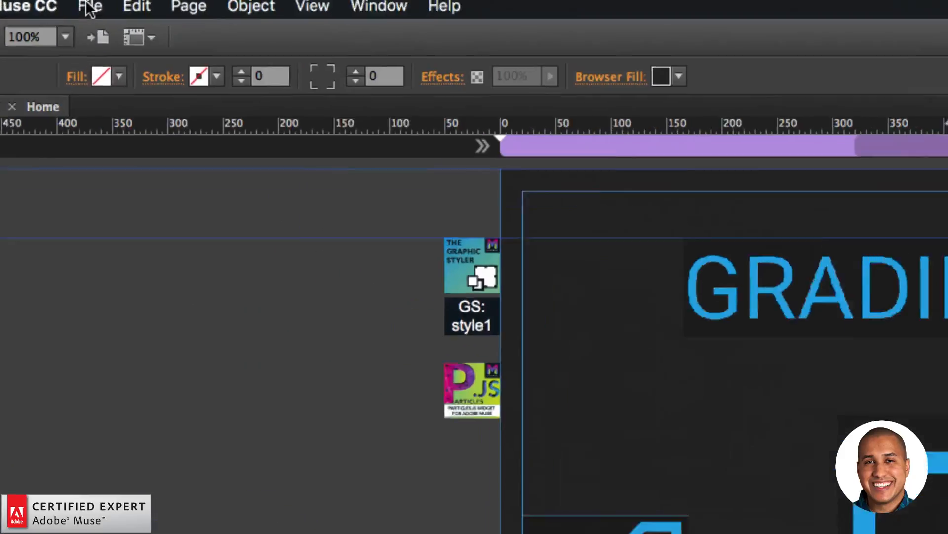
pyautogui.click(91, 5)
pyautogui.click(99, 31)
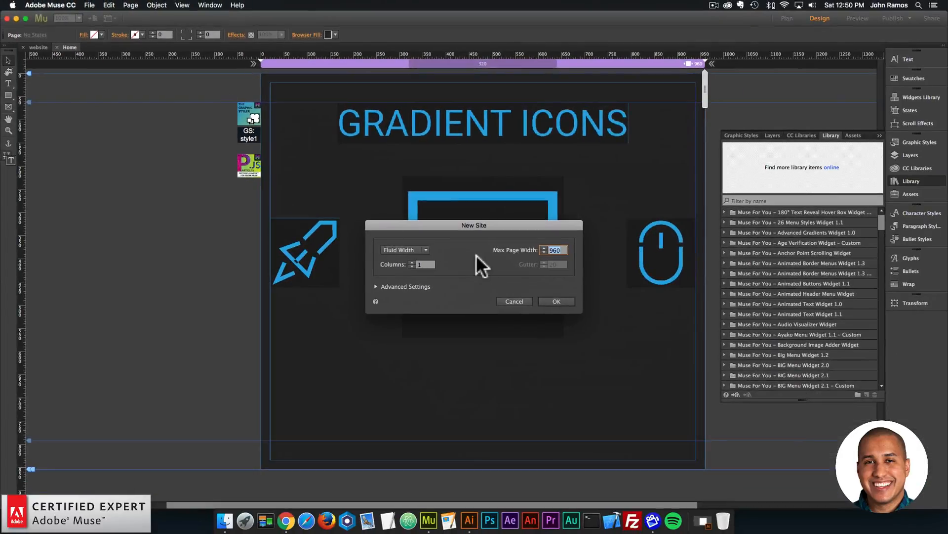
pyautogui.click(560, 300)
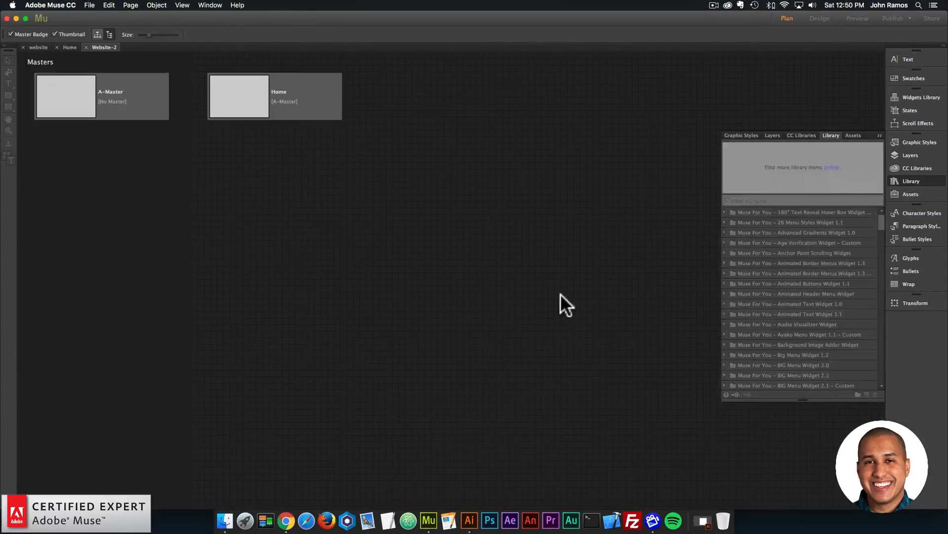
pyautogui.doubleClick(244, 96)
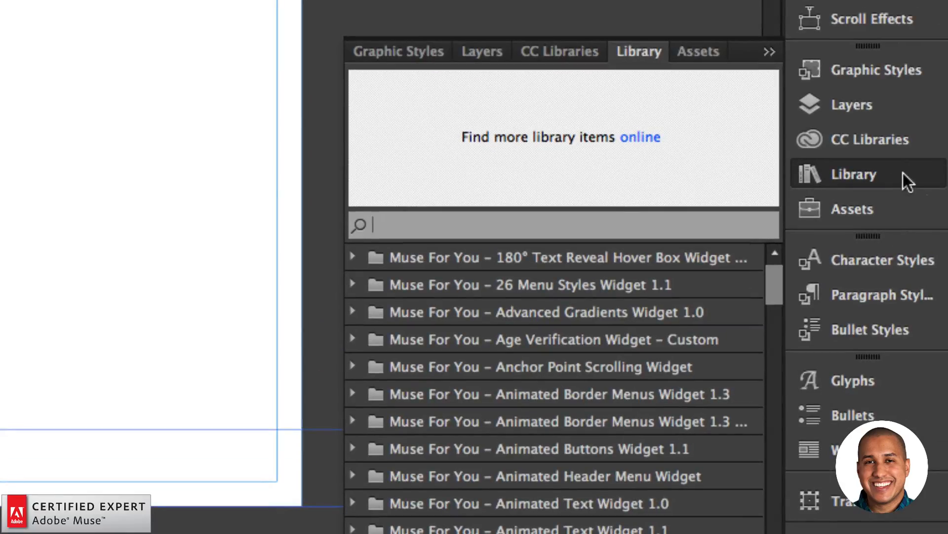
# Find The Graphic Styler Widget in the library with "graphic styler" and place it just outside the page's upper left edge
pyautogui.write('graphic styler')
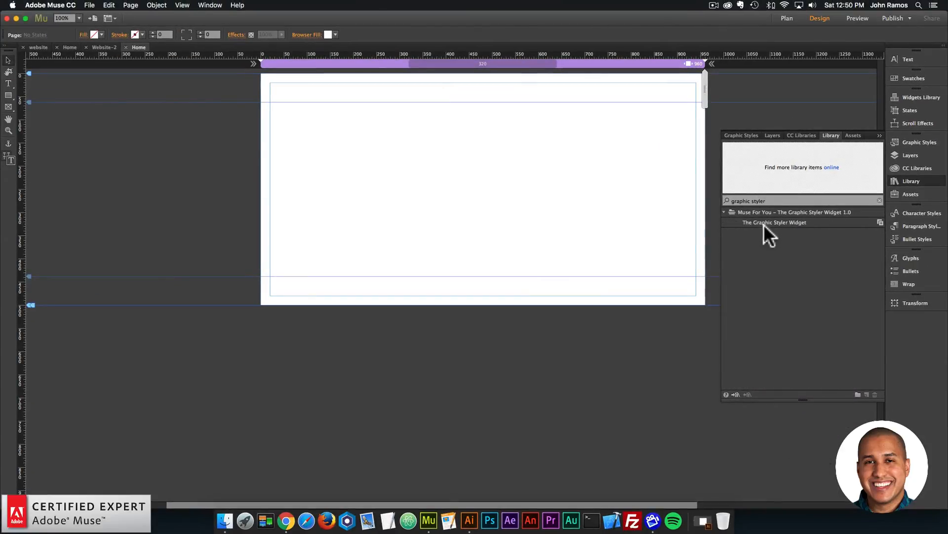
pyautogui.click(767, 223)
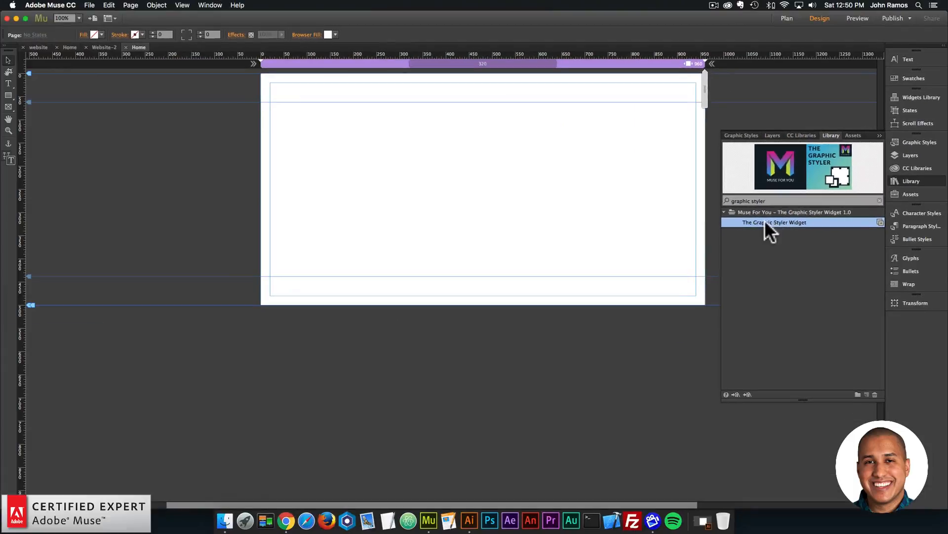
pyautogui.moveTo(765, 223); pyautogui.dragTo(250, 112)
pyautogui.click(912, 180)
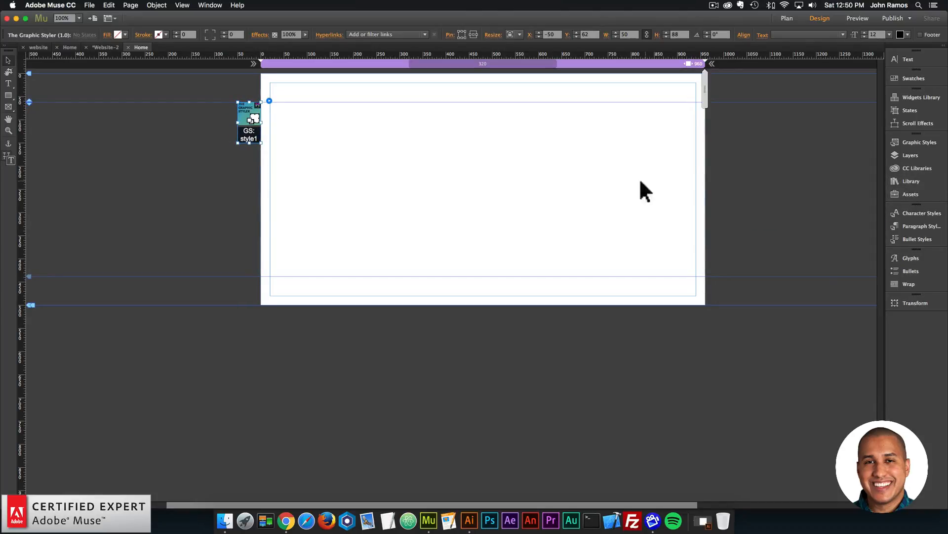
pyautogui.click(548, 173)
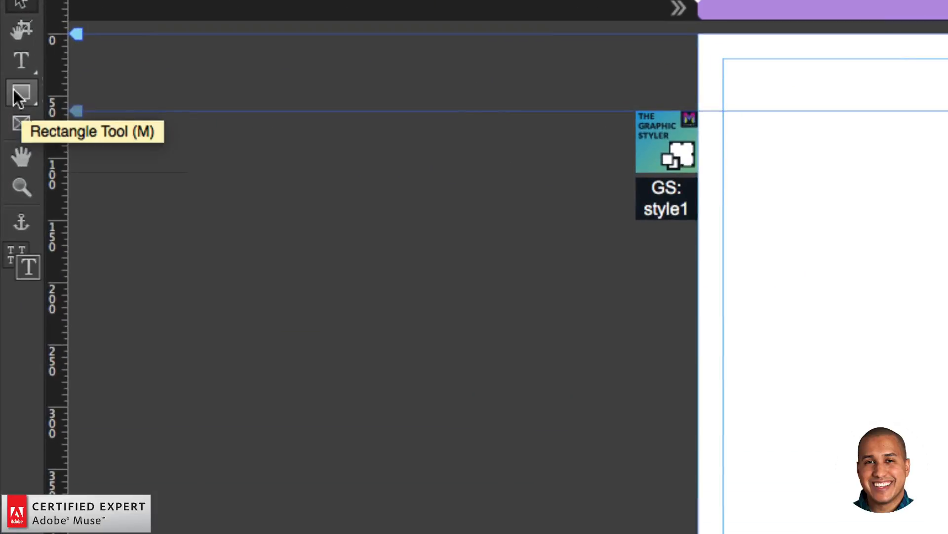
# Draw a 300 by 300 rectangle on the page and fill it with the blue swatch
pyautogui.click(18, 97)
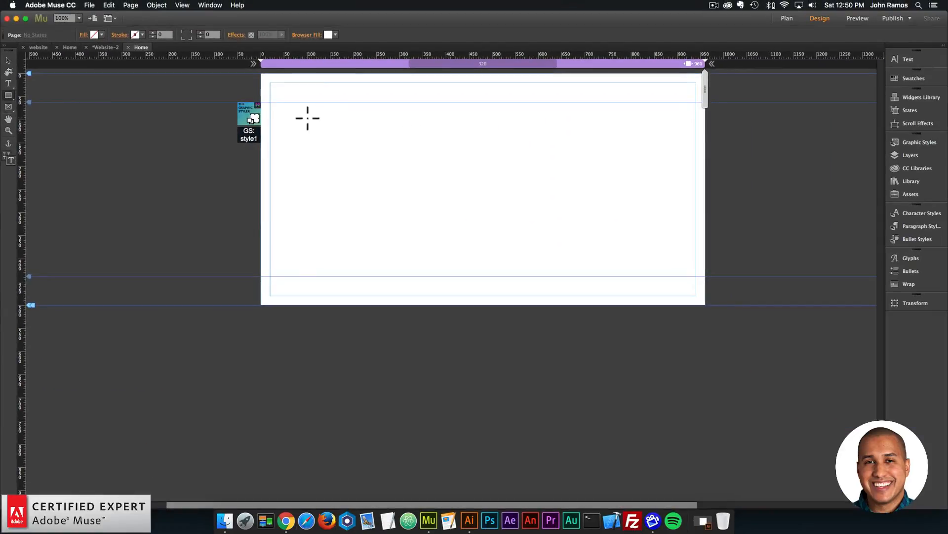
pyautogui.moveTo(307, 118); pyautogui.dragTo(446, 212)
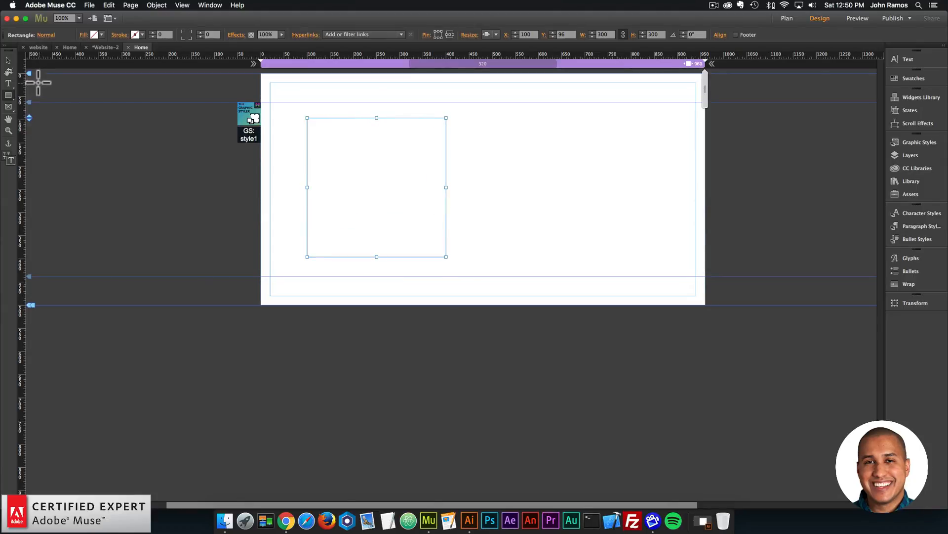
pyautogui.click(101, 34)
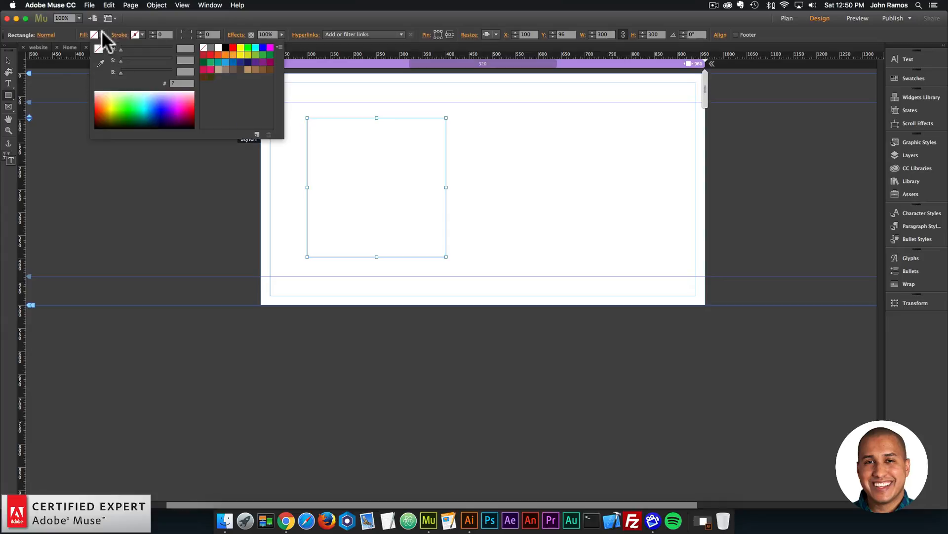
pyautogui.click(225, 61)
# Move the blue rectangle to X 20, Y 62, against the page's left margin and header guide
pyautogui.click(8, 61)
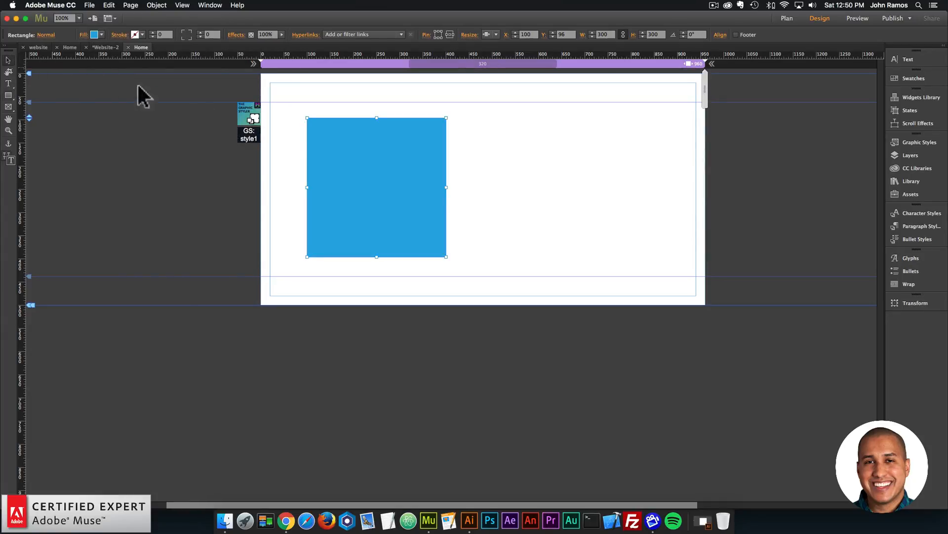
pyautogui.moveTo(308, 137); pyautogui.dragTo(289, 126)
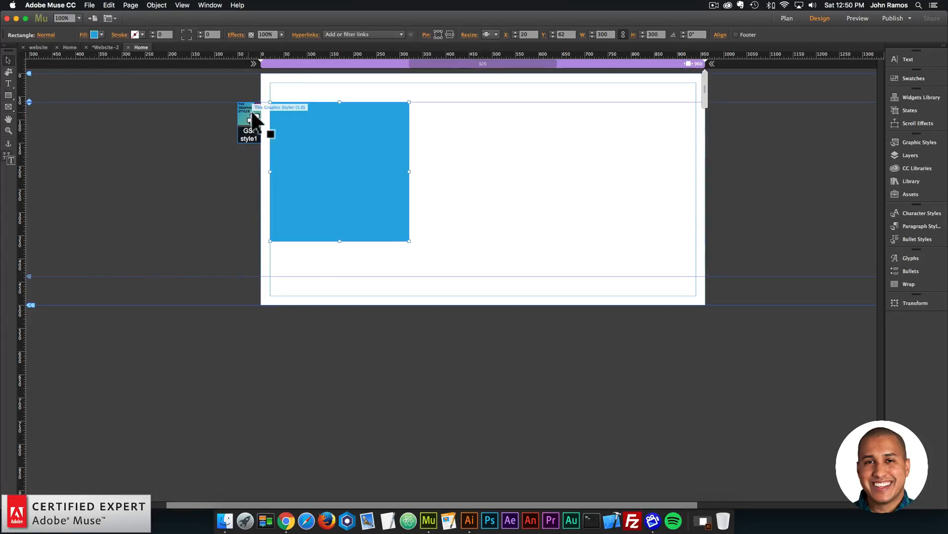
pyautogui.click(500, 165)
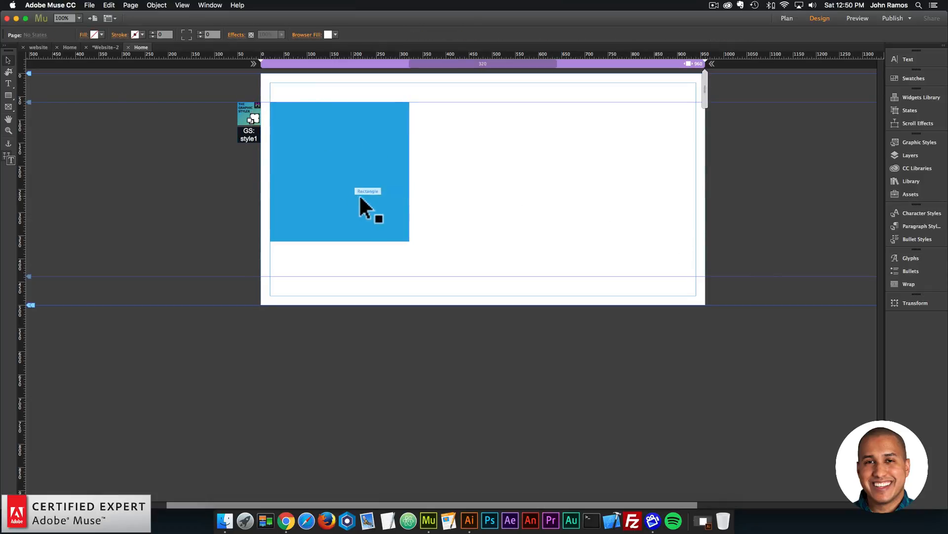
# Open the Graphic Styler widget's options and follow its Gradient Animator website link
pyautogui.click(251, 109)
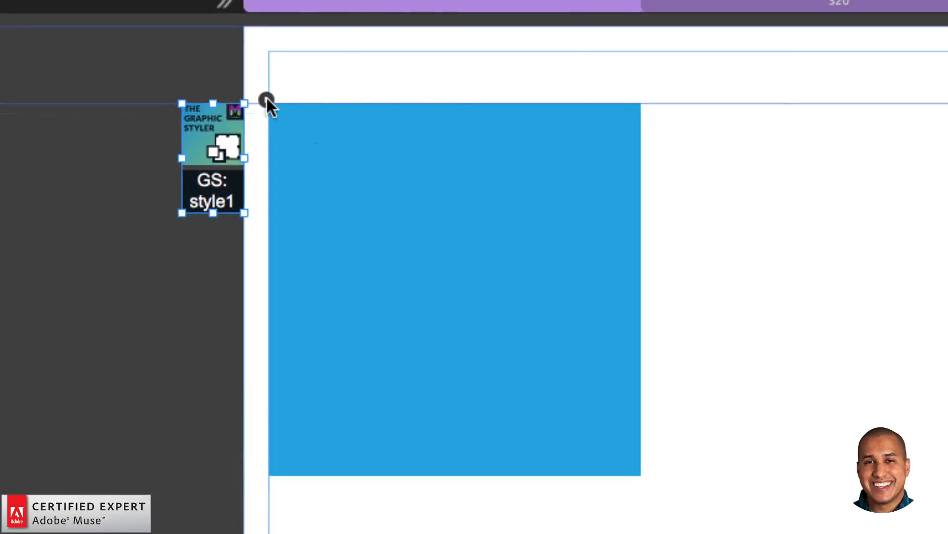
pyautogui.click(266, 99)
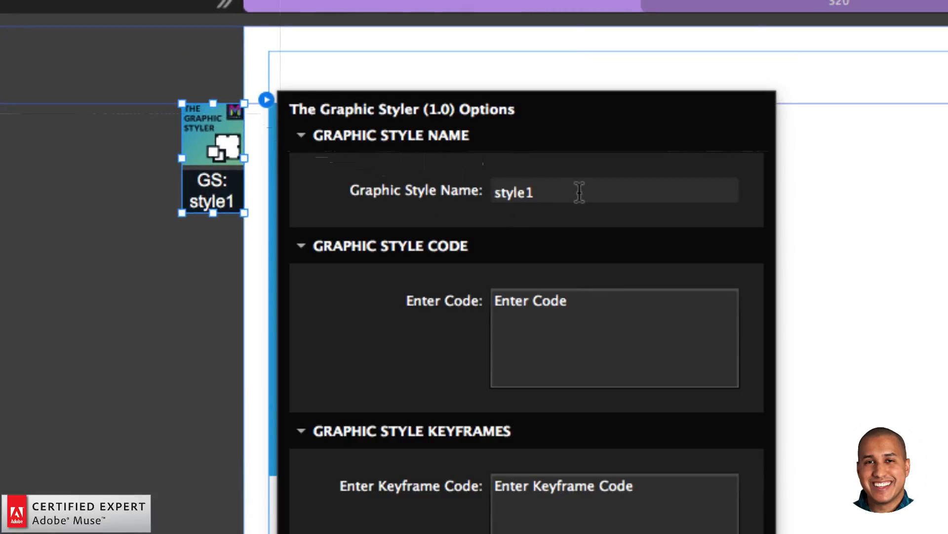
pyautogui.click(544, 306)
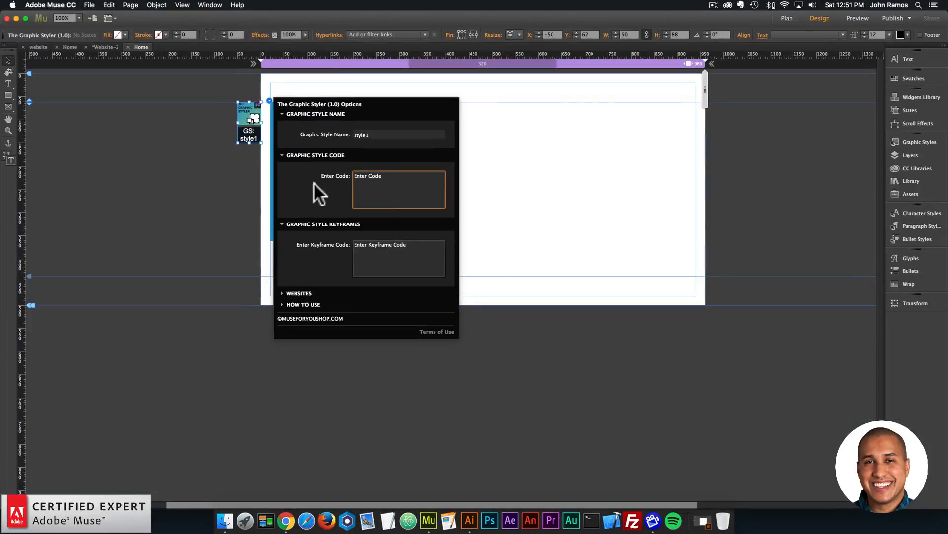
pyautogui.click(408, 255)
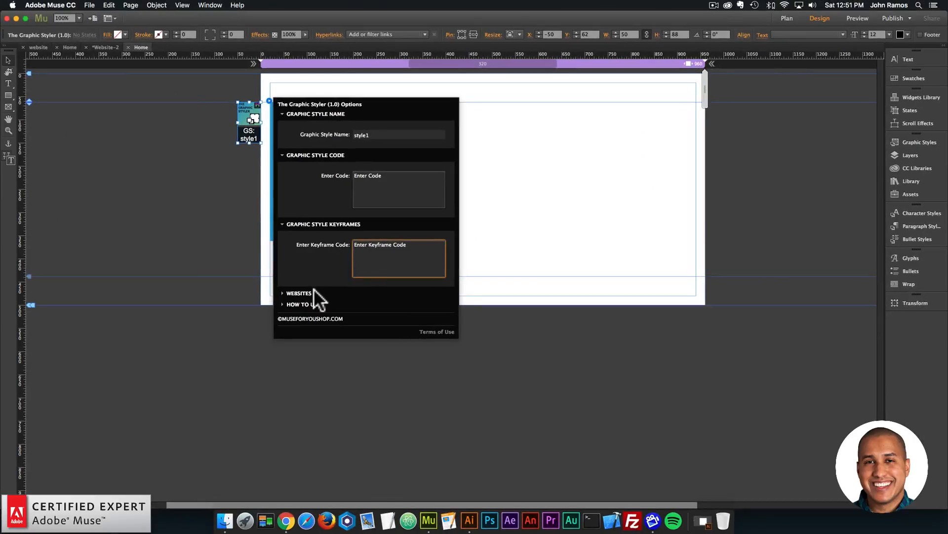
pyautogui.click(298, 292)
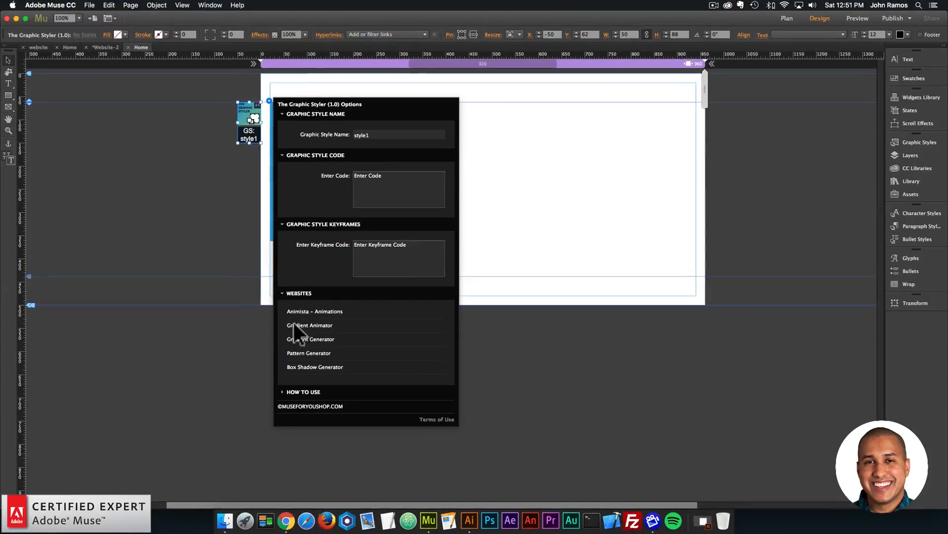
pyautogui.click(296, 324)
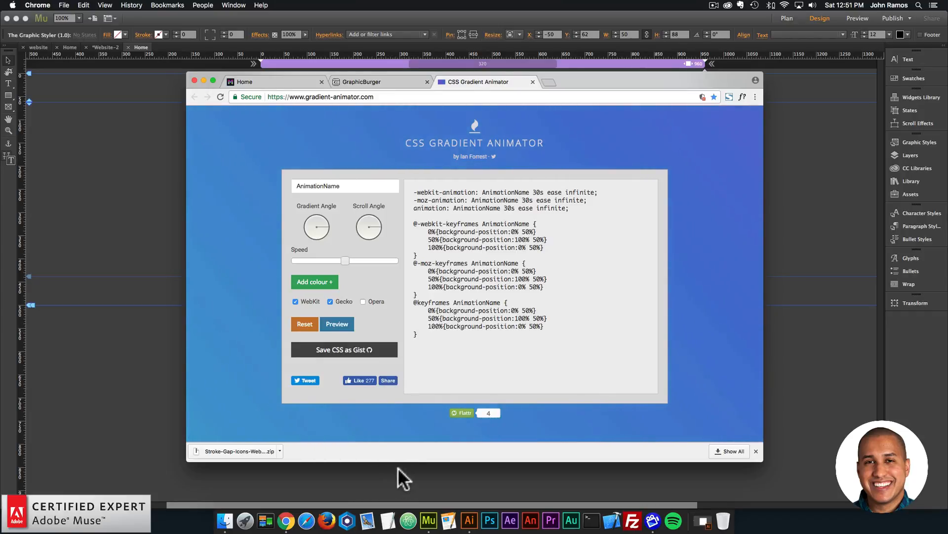
# Add a first gradient colour in CSS Gradient Animator using 29AAE1 from the colors and code document
pyautogui.click(388, 520)
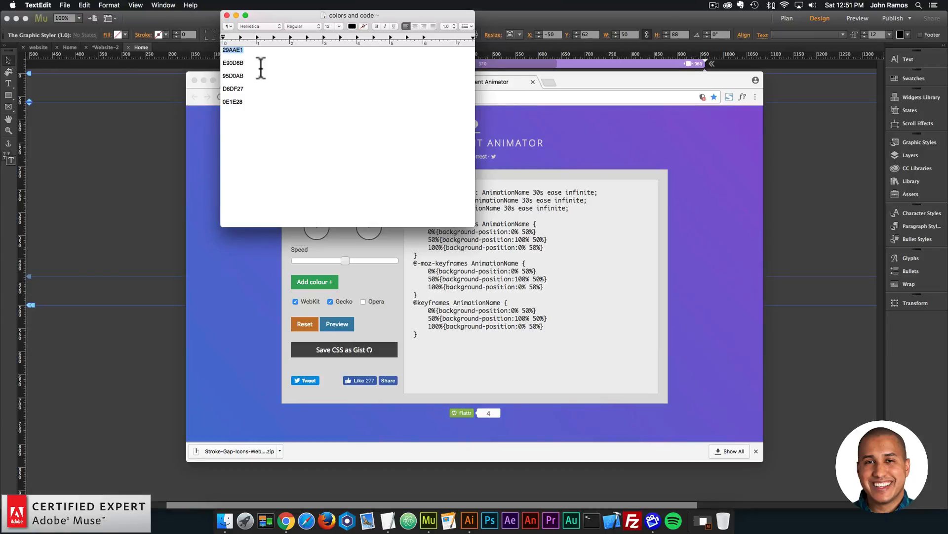
pyautogui.click(262, 257)
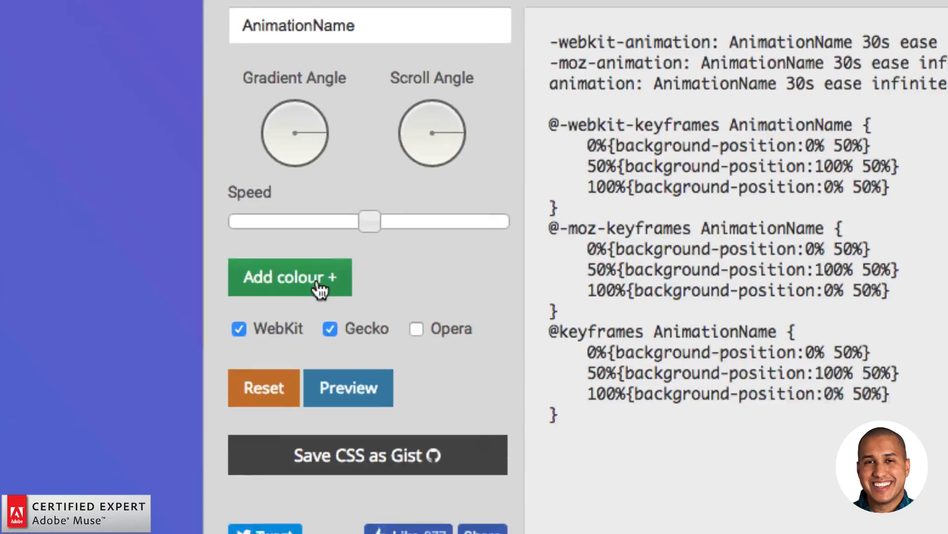
pyautogui.click(325, 284)
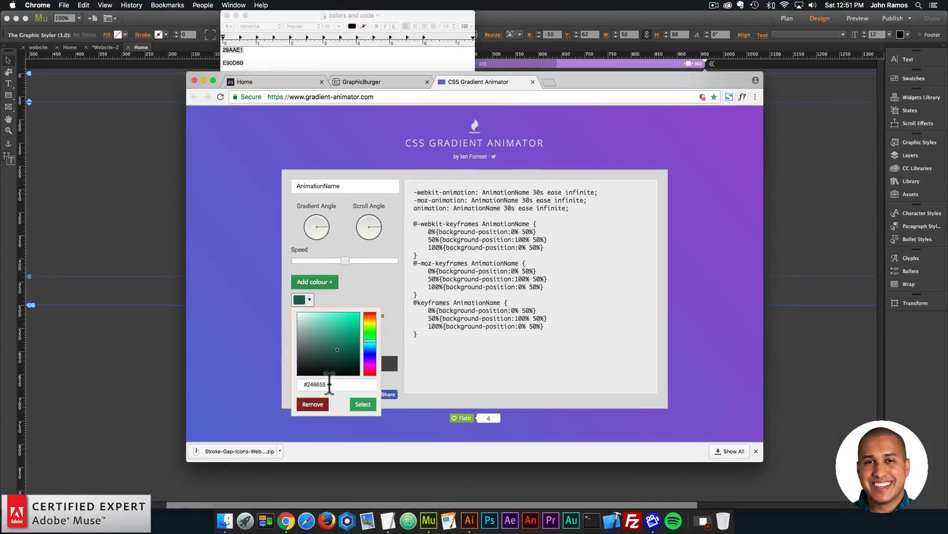
pyautogui.moveTo(330, 384); pyautogui.dragTo(279, 382)
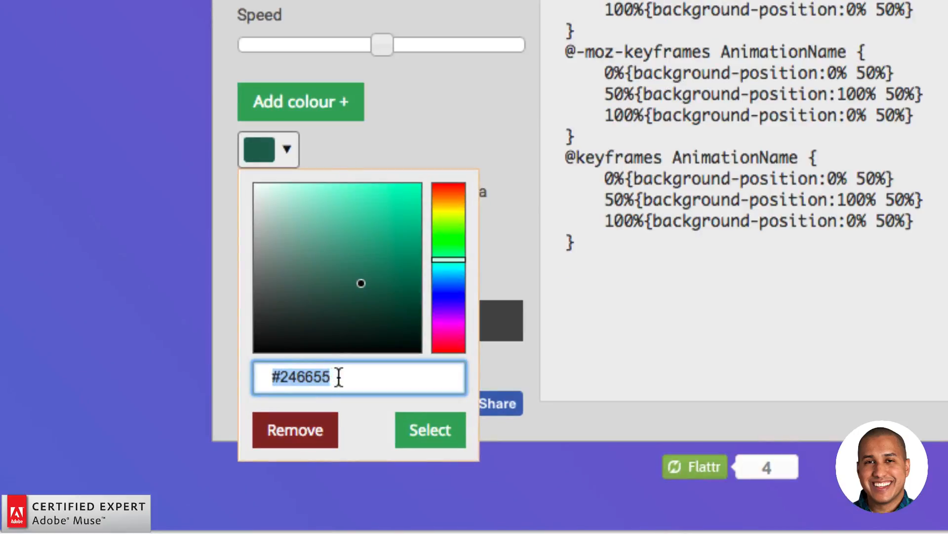
pyautogui.write('#29aae1')
pyautogui.click(414, 430)
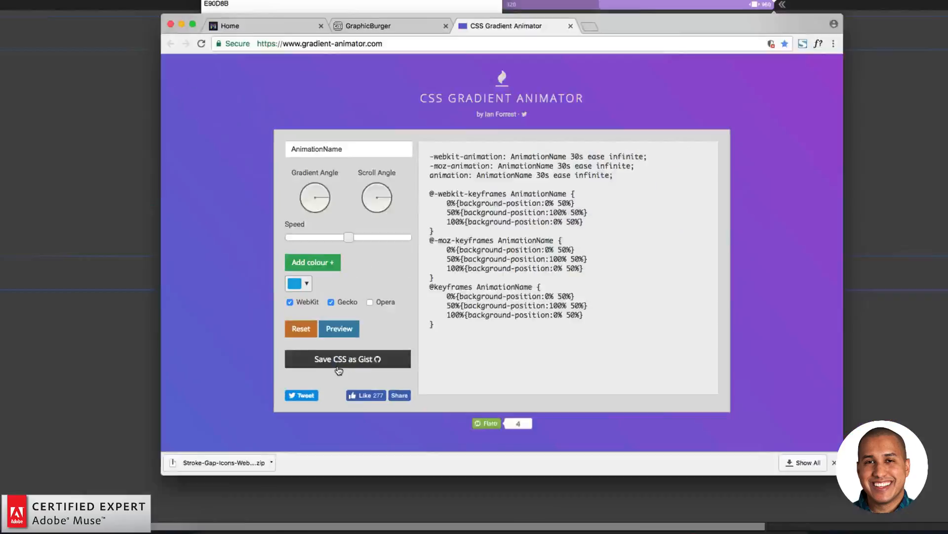
# Copy 95D0AB from the colors and code document and add it as the second gradient colour
pyautogui.click(249, 7)
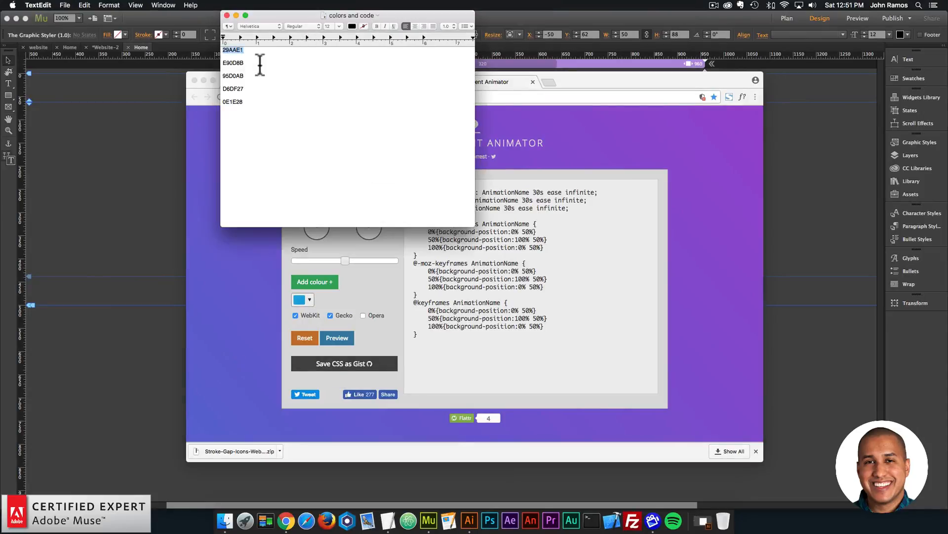
pyautogui.click(232, 74)
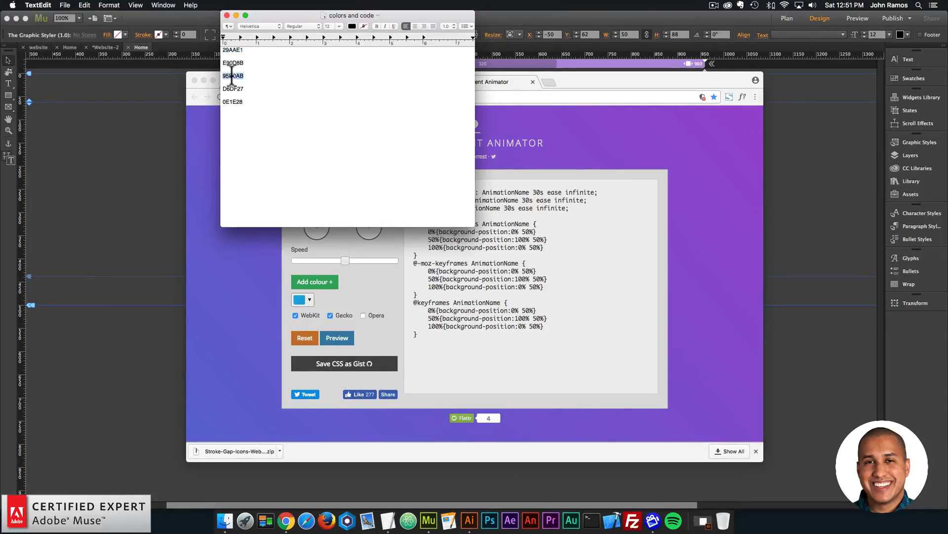
pyautogui.press('super+c')
pyautogui.click(315, 282)
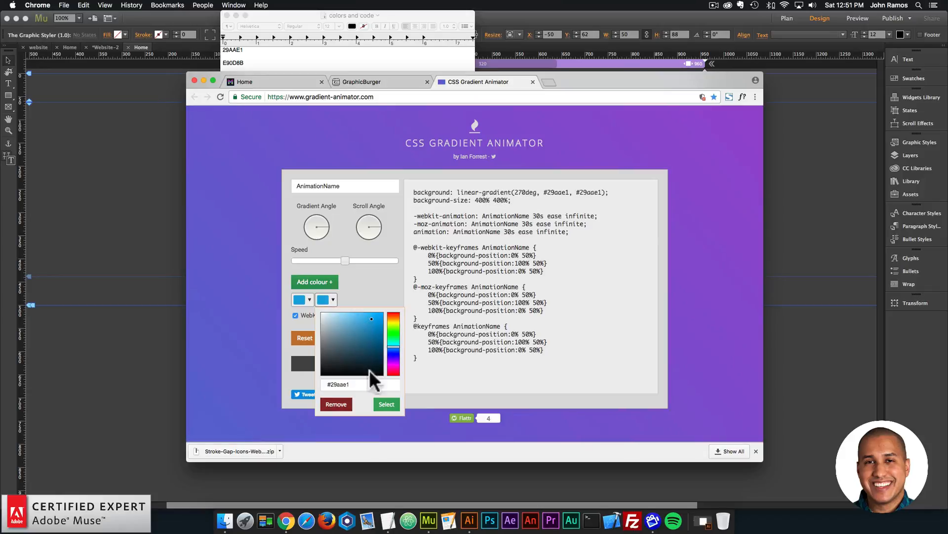
pyautogui.moveTo(366, 385); pyautogui.dragTo(297, 381)
pyautogui.press('super+v')
pyautogui.click(384, 405)
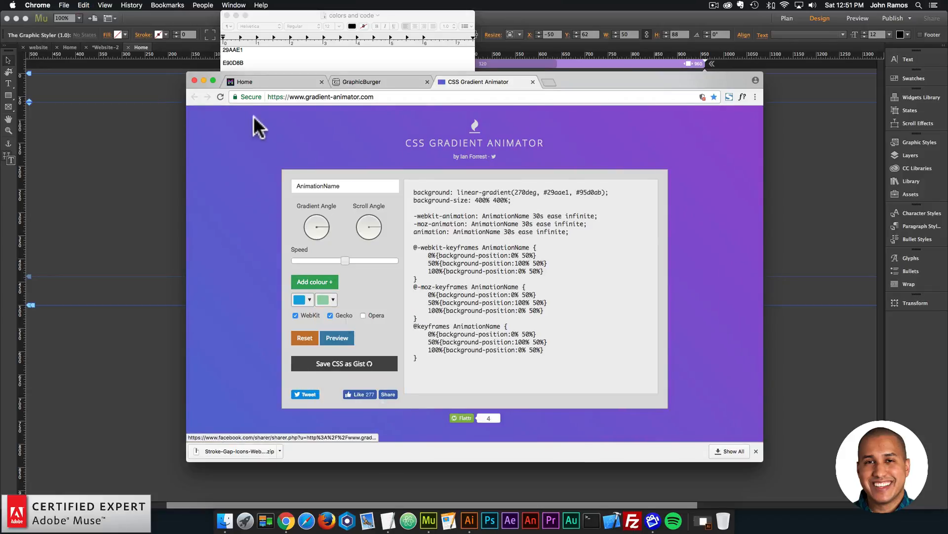
# Copy D6DF27 from the colors and code document and add it as the third gradient colour
pyautogui.click(265, 54)
pyautogui.doubleClick(232, 89)
pyautogui.press('super+c')
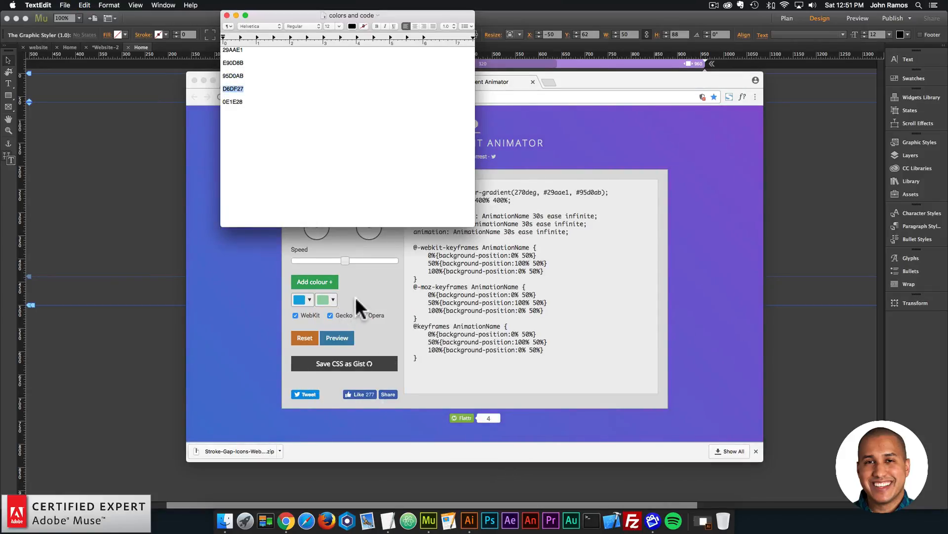
pyautogui.click(355, 296)
pyautogui.click(317, 282)
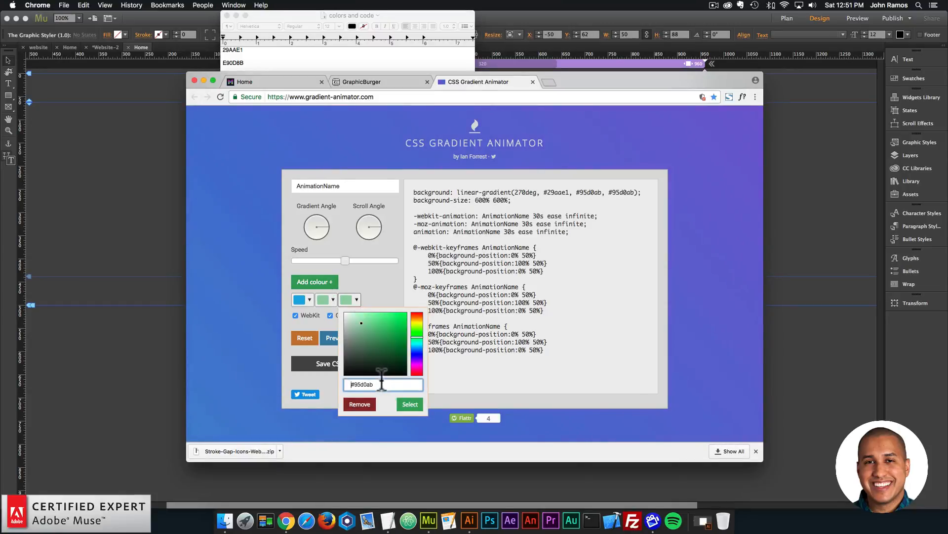
pyautogui.moveTo(410, 384); pyautogui.dragTo(337, 385)
pyautogui.press('super+v')
pyautogui.click(409, 404)
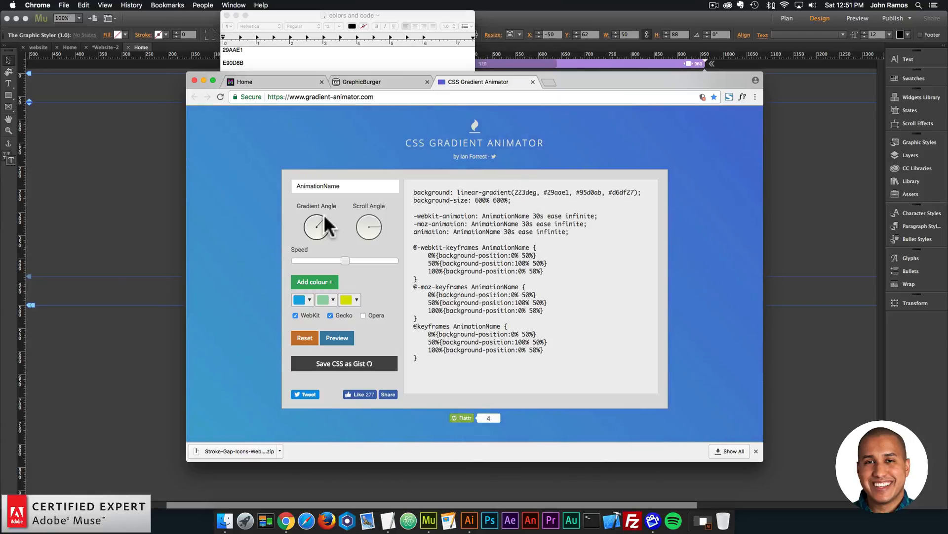
# Set the gradient angle to 224 degrees with a matching diagonal scroll angle and a 9-second speed, and preview the animation
pyautogui.moveTo(375, 221); pyautogui.dragTo(378, 212)
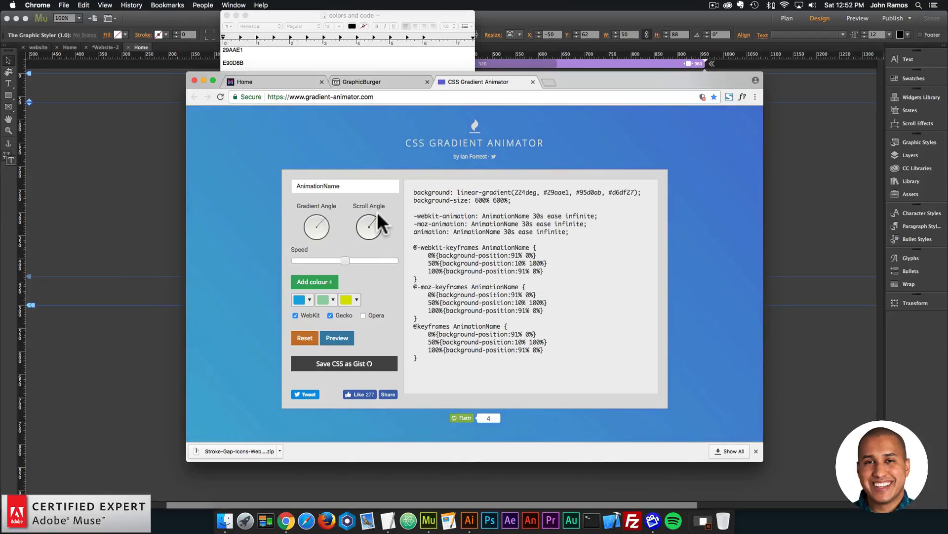
pyautogui.moveTo(345, 260); pyautogui.dragTo(381, 262)
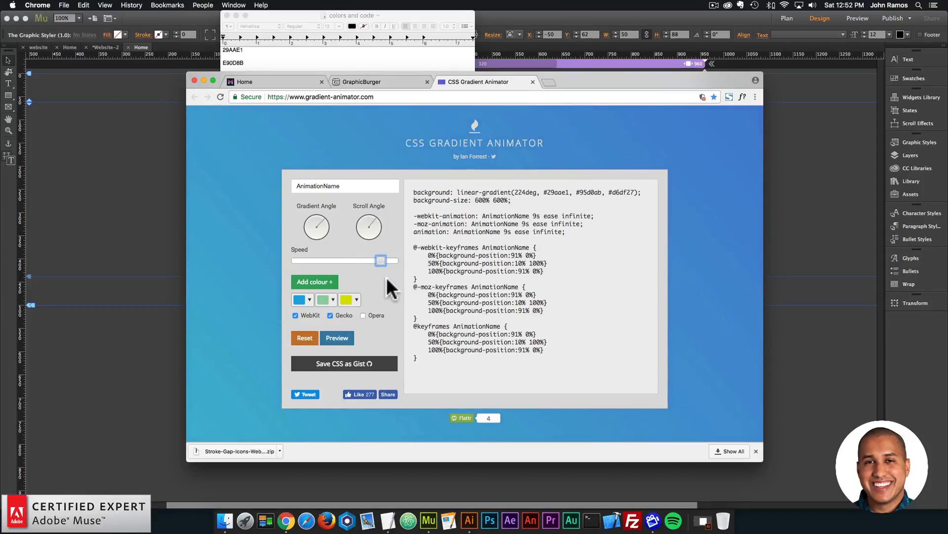
pyautogui.click(341, 339)
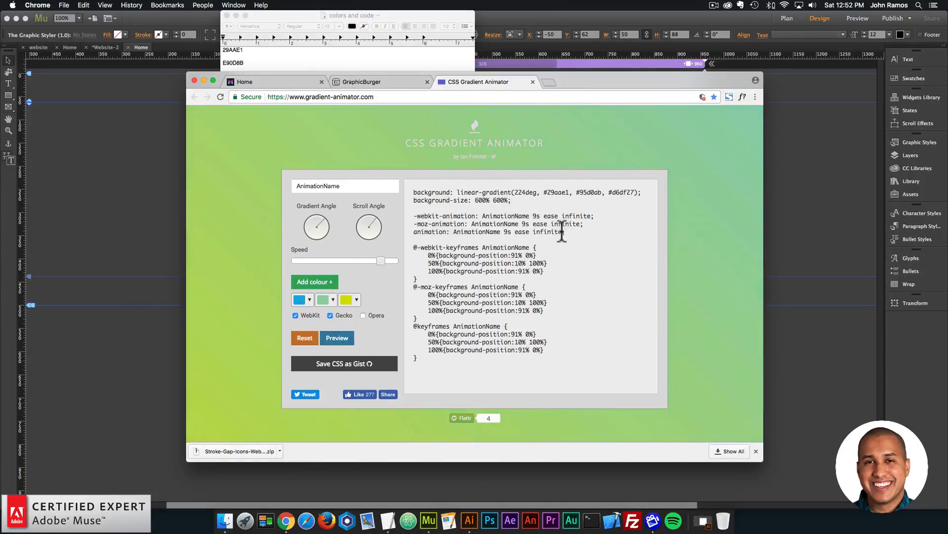
# Copy the background and animation CSS lines above the keyframes and paste them as the Graphic Styler widget's style code
pyautogui.moveTo(566, 231); pyautogui.dragTo(414, 188)
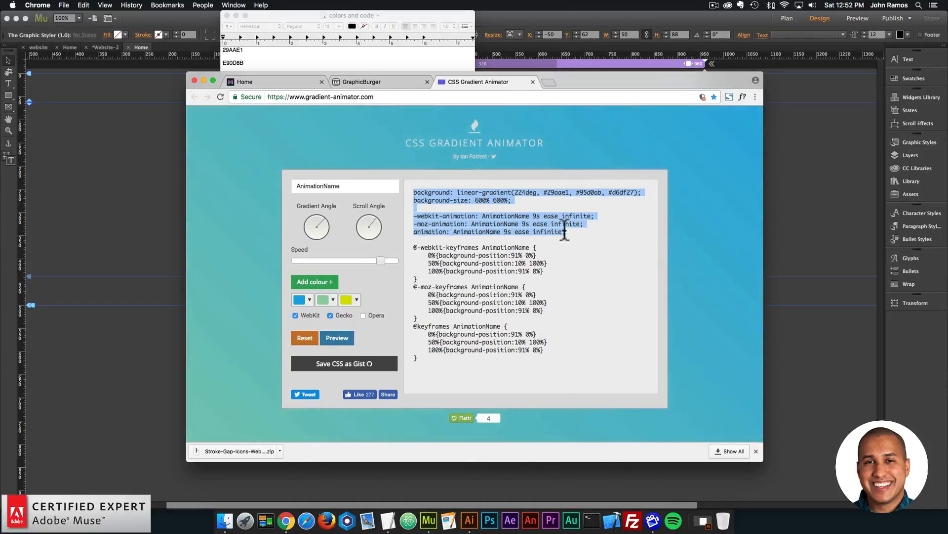
pyautogui.moveTo(566, 232); pyautogui.dragTo(402, 191)
pyautogui.press('super+c')
pyautogui.click(164, 154)
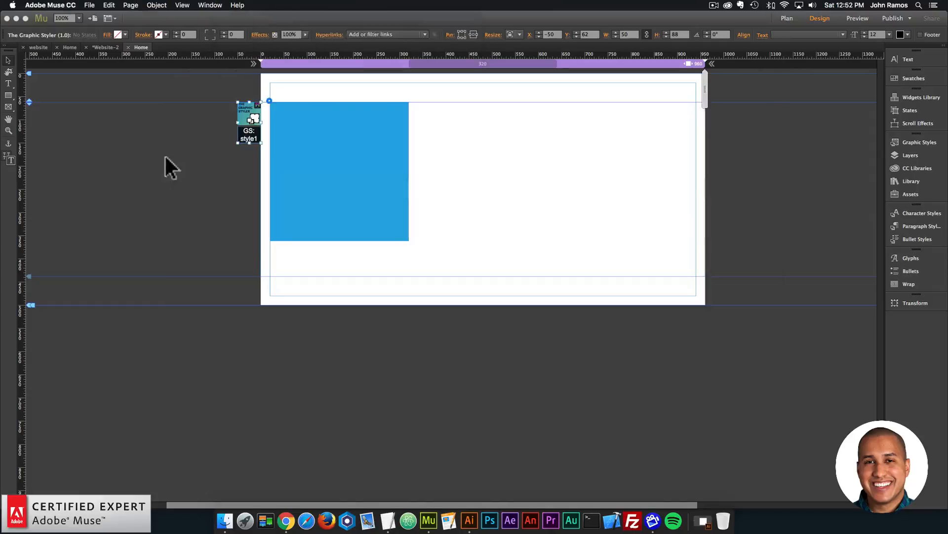
pyautogui.click(249, 121)
pyautogui.click(269, 101)
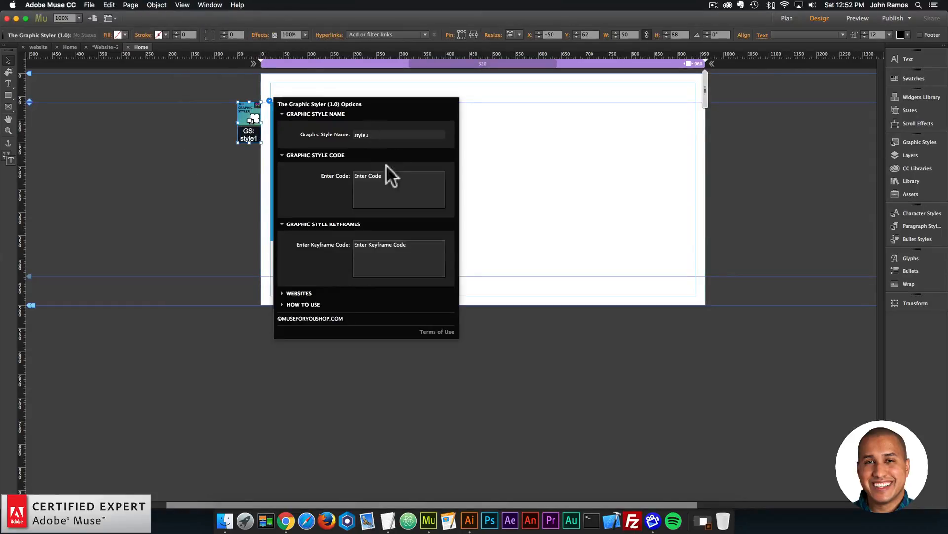
pyautogui.click(396, 176)
pyautogui.press('super+a')
pyautogui.press('super+v')
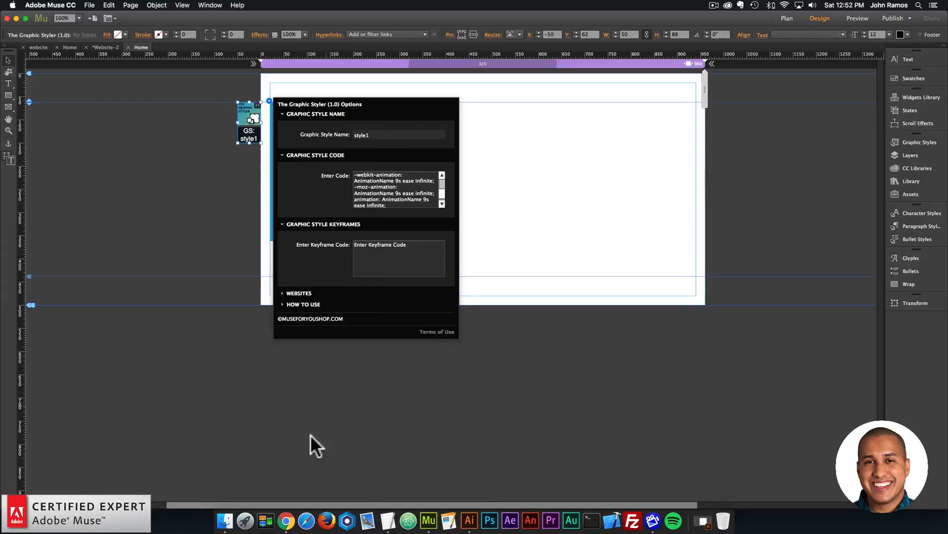
# Copy all the keyframes blocks from the CSS Gradient Animator and paste them as the Graphic Styler widget's keyframe code
pyautogui.click(291, 519)
pyautogui.moveTo(425, 358); pyautogui.dragTo(407, 246)
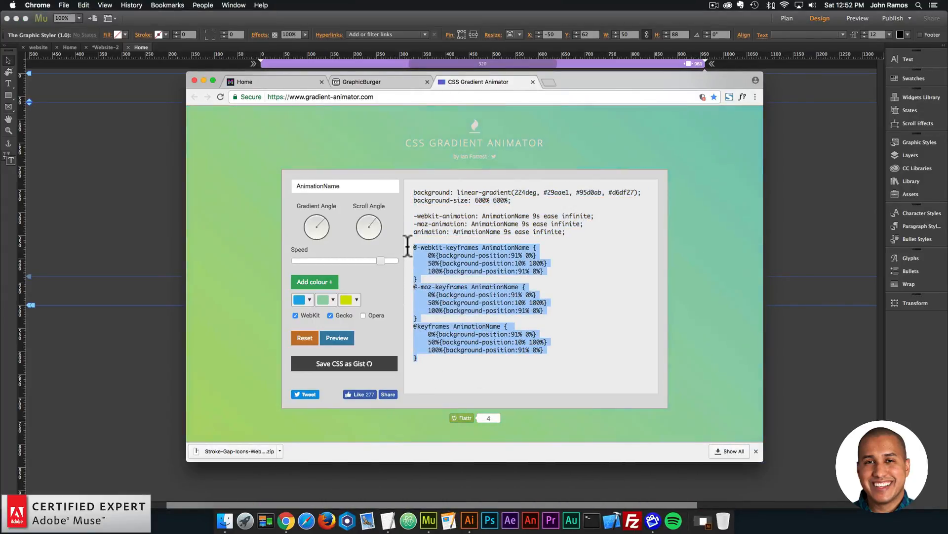
pyautogui.click(444, 247)
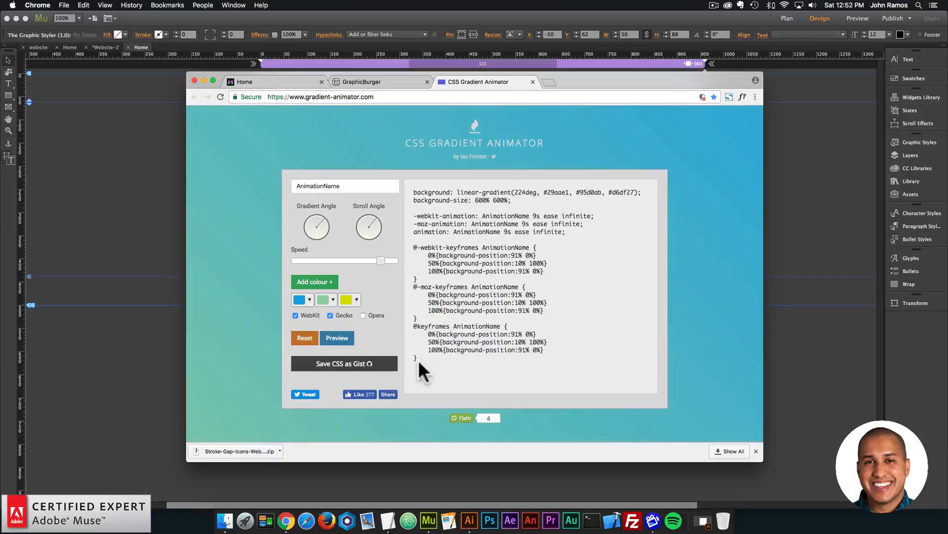
pyautogui.moveTo(419, 360); pyautogui.dragTo(404, 248)
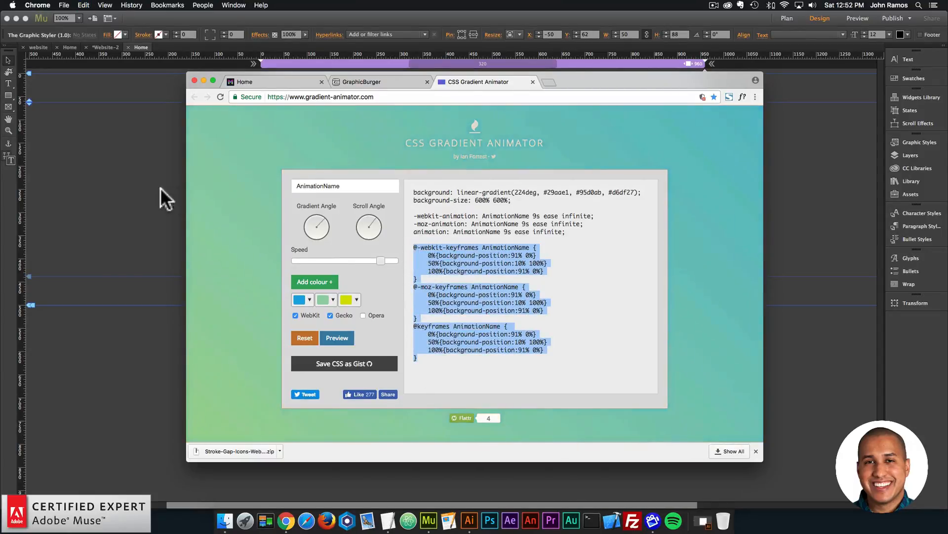
pyautogui.click(160, 188)
pyautogui.click(246, 128)
pyautogui.click(269, 101)
pyautogui.click(392, 252)
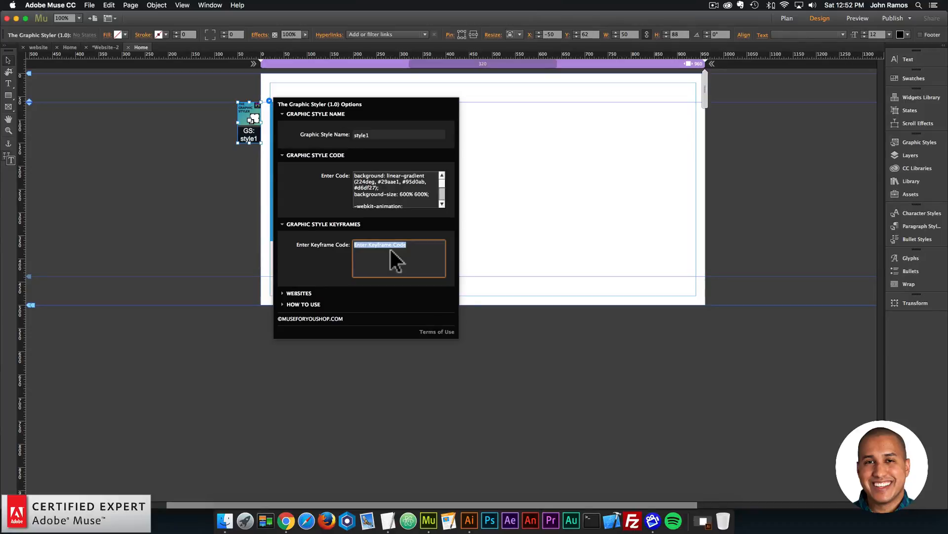
pyautogui.press('super+v')
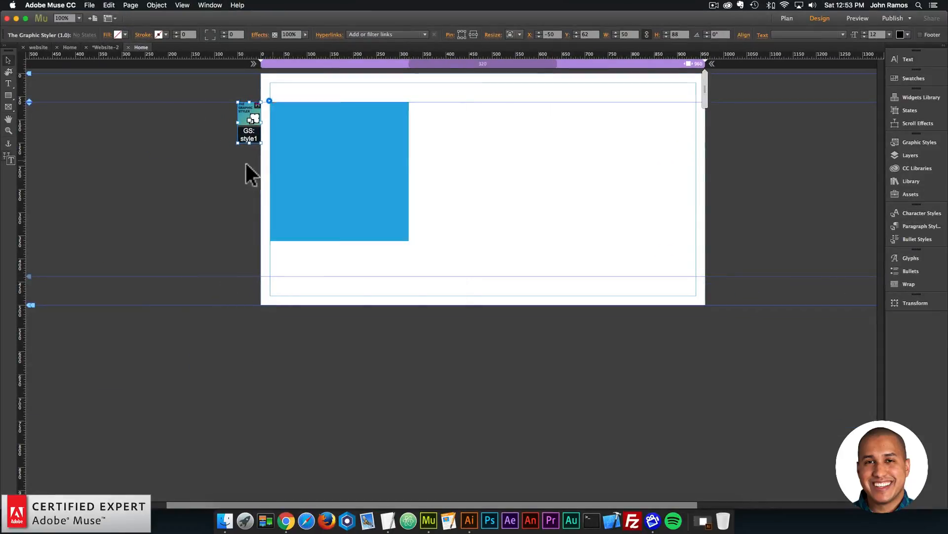
pyautogui.click(269, 100)
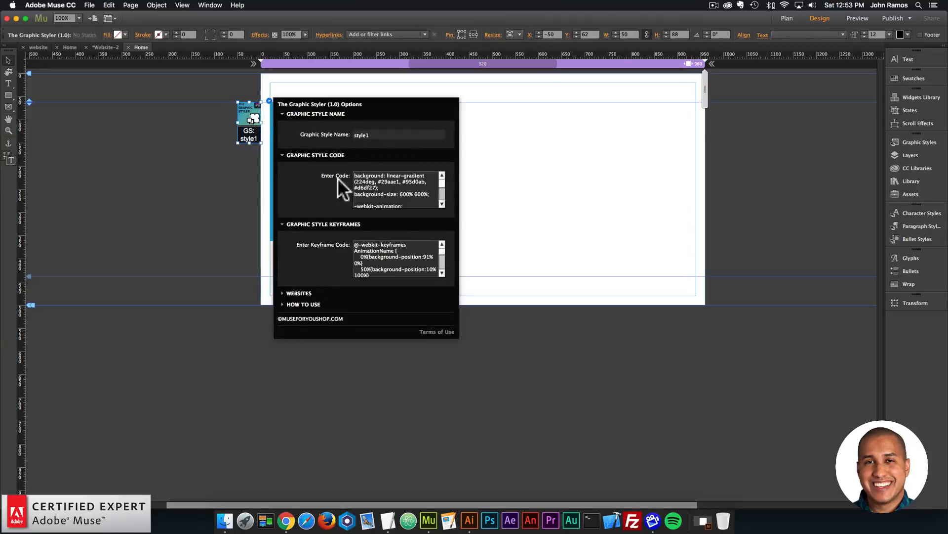
pyautogui.click(247, 194)
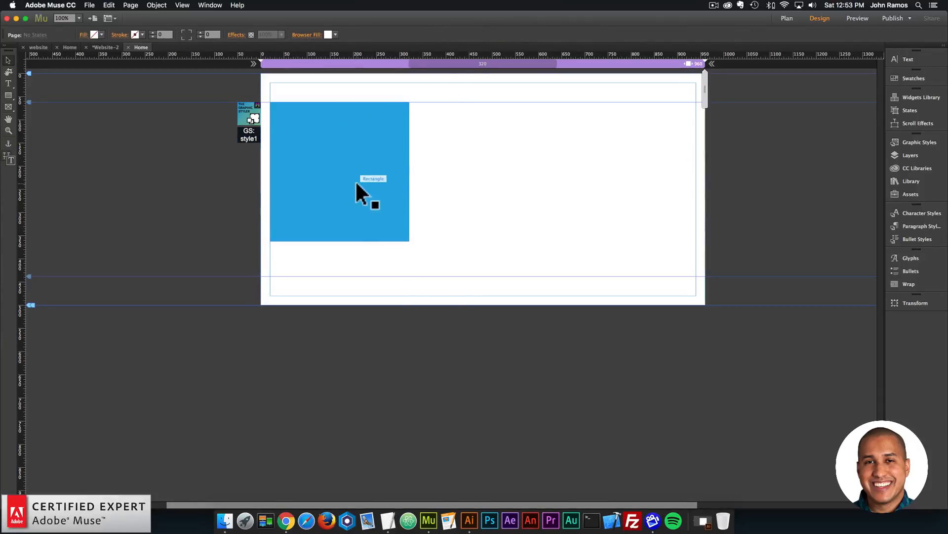
# Create a new graphic style from the blue rectangle and name it style1
pyautogui.click(374, 169)
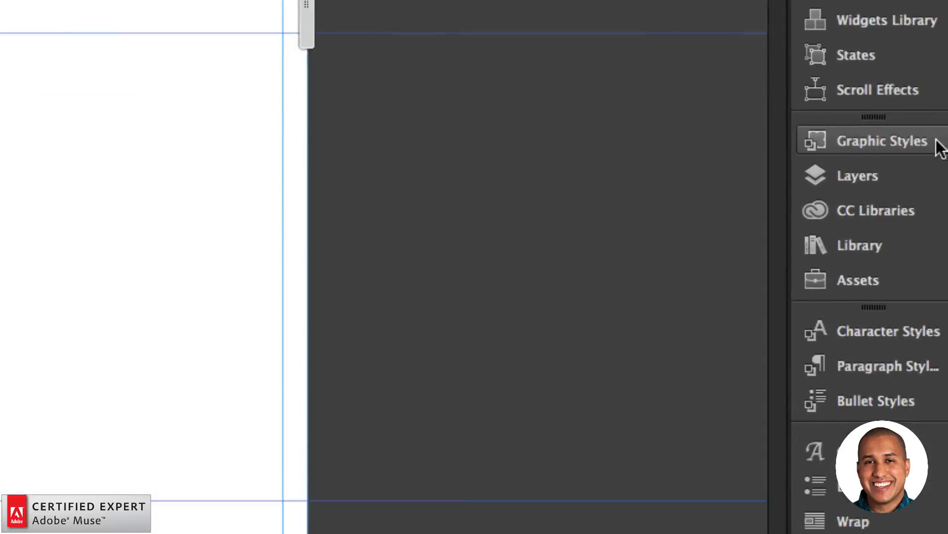
pyautogui.click(941, 143)
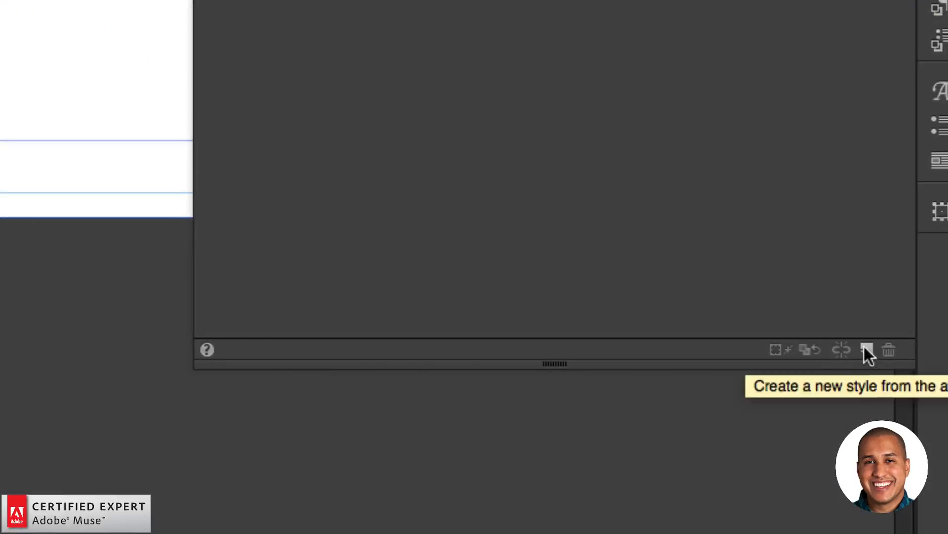
pyautogui.click(867, 348)
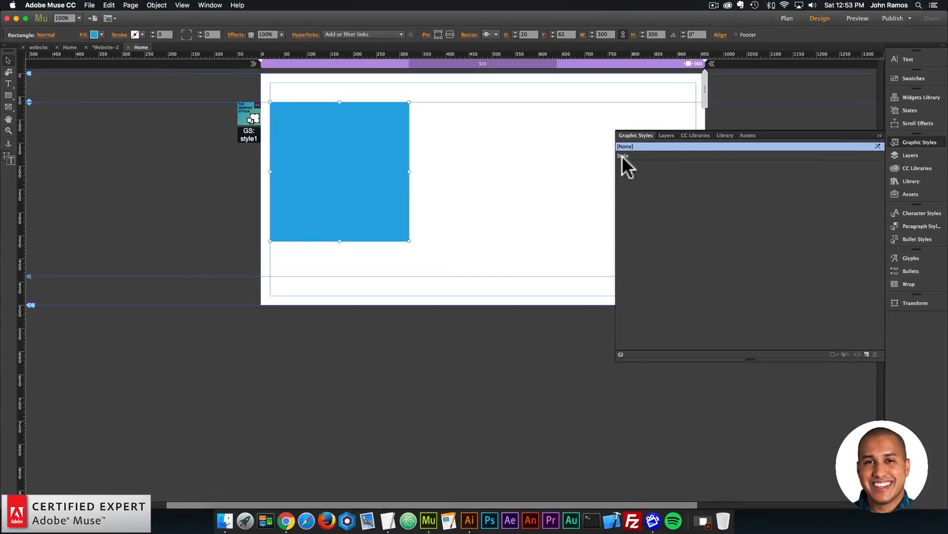
pyautogui.click(622, 156)
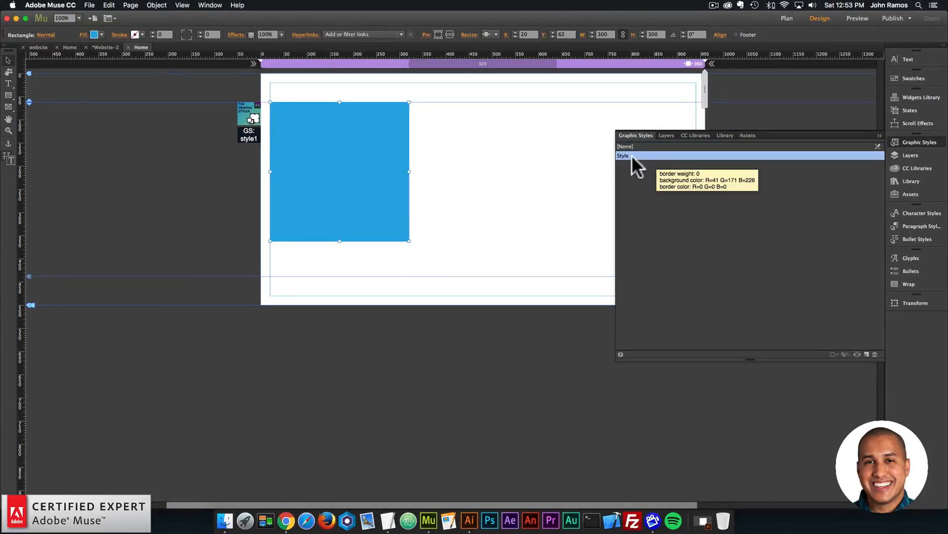
pyautogui.doubleClick(622, 154)
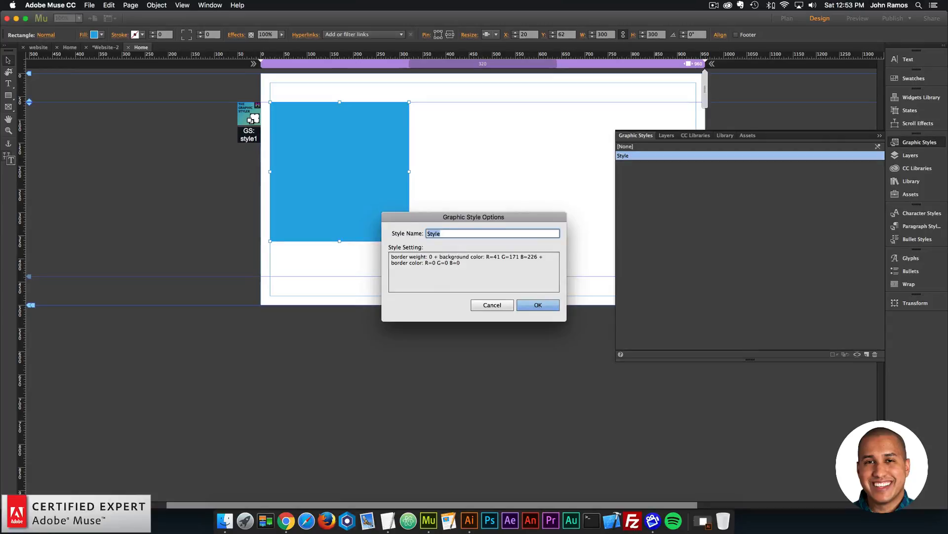
pyautogui.write('style')
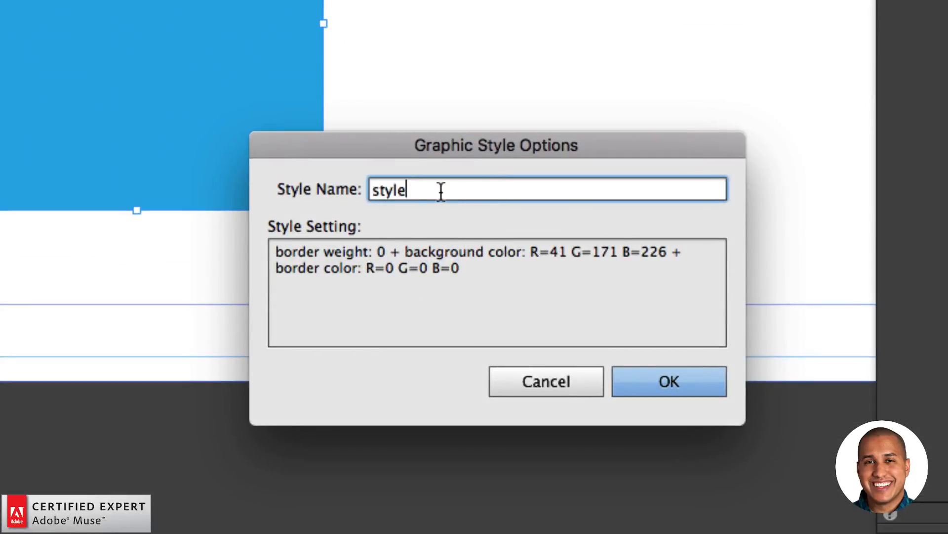
pyautogui.press('Return')
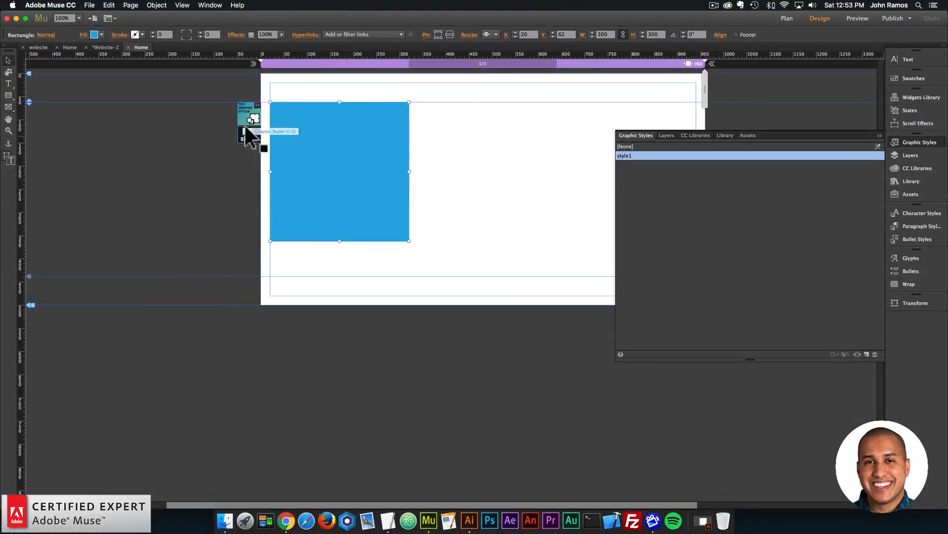
# Compare the widget's style name with the rectangle's graphic style, and preview the page in the browser
pyautogui.click(269, 101)
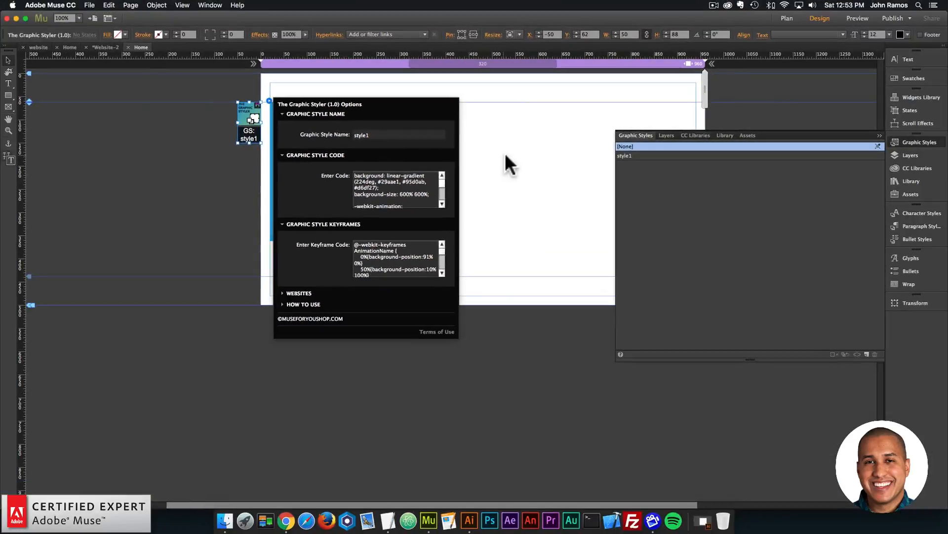
pyautogui.click(731, 183)
pyautogui.click(335, 173)
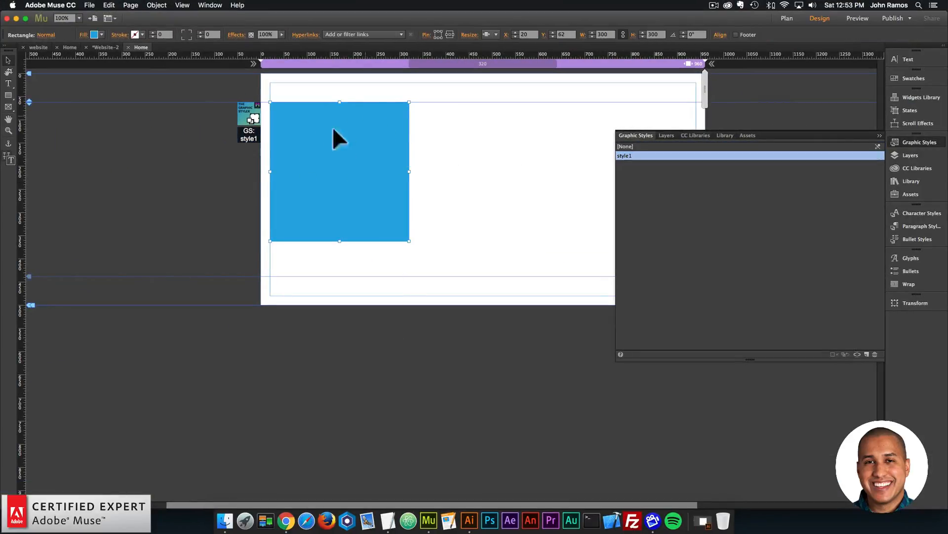
pyautogui.click(194, 143)
pyautogui.click(89, 5)
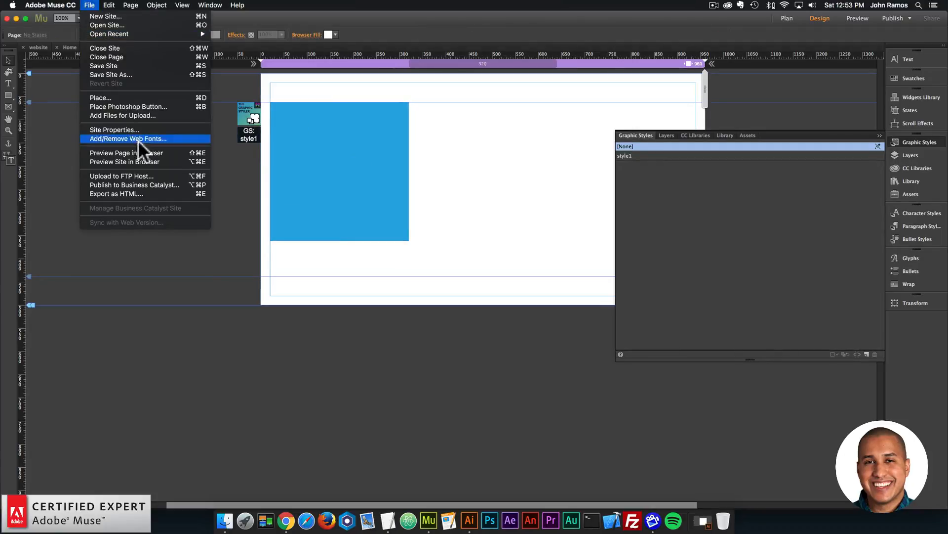
pyautogui.click(132, 153)
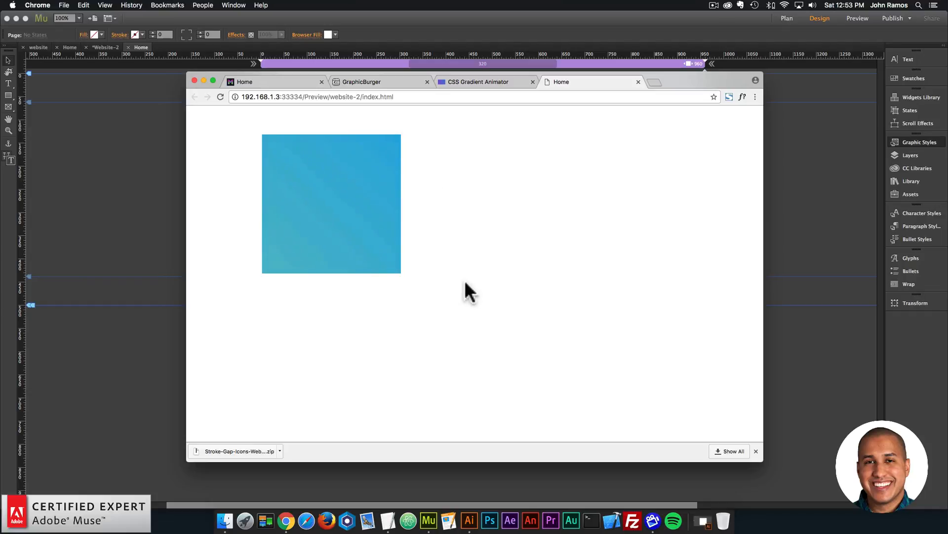
# Switch to Illustrator and create a new 500 by 500 pixel document
pyautogui.click(469, 519)
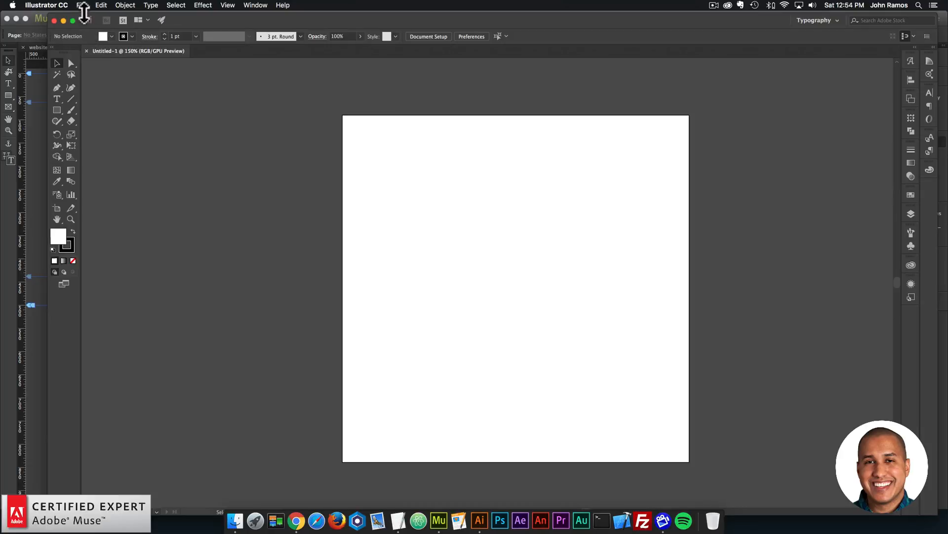
pyautogui.click(82, 5)
pyautogui.click(105, 29)
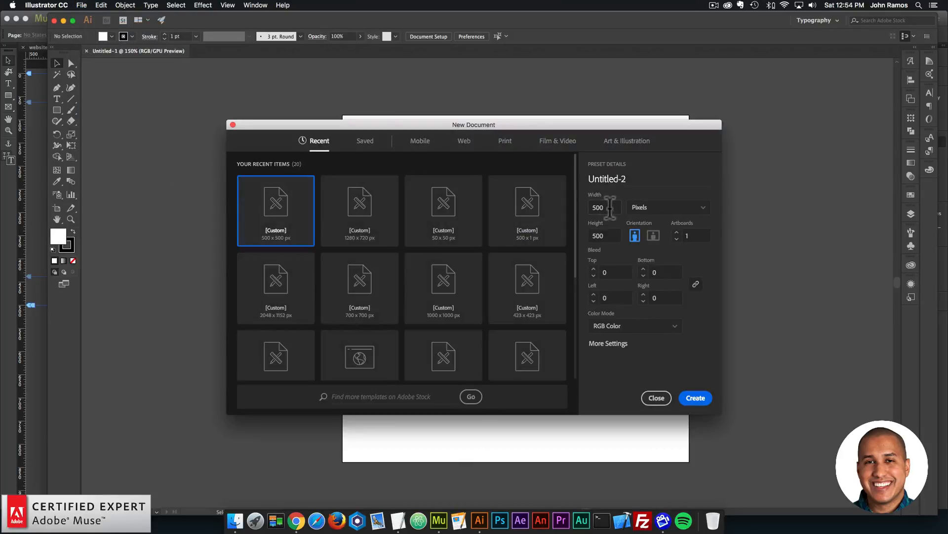
pyautogui.moveTo(611, 207); pyautogui.dragTo(582, 210)
pyautogui.press('Tab')
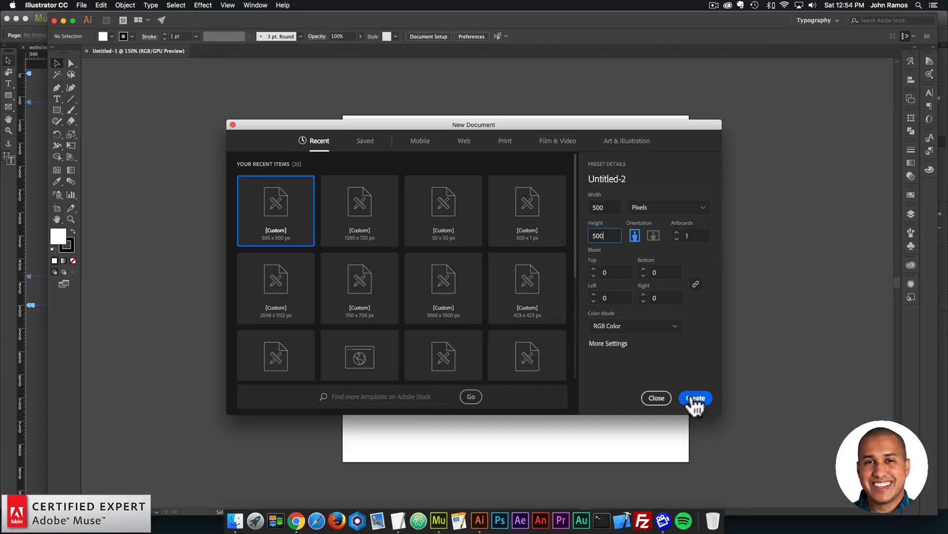
pyautogui.click(696, 398)
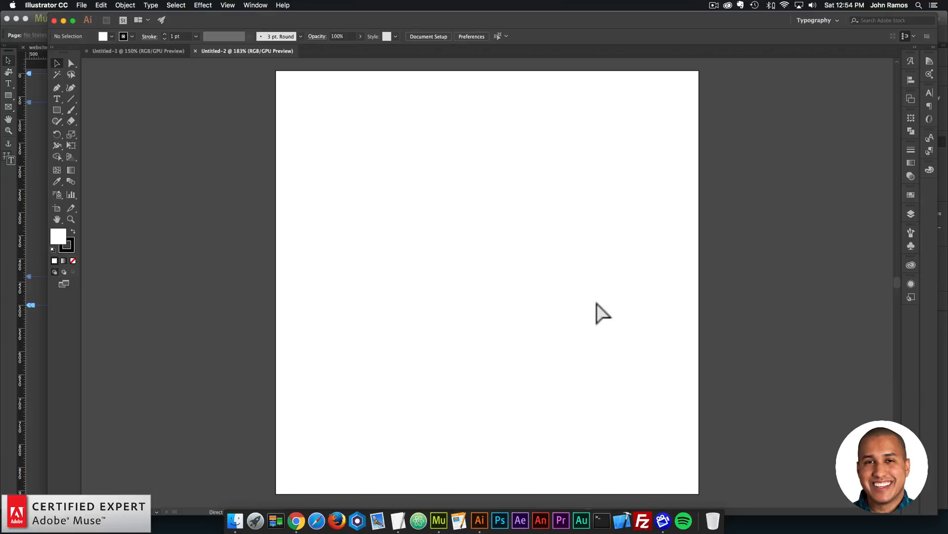
# Start an empty point text on the artboard with the Type tool and set its font to Stroke-Gap-Icons
pyautogui.press('super+minus')
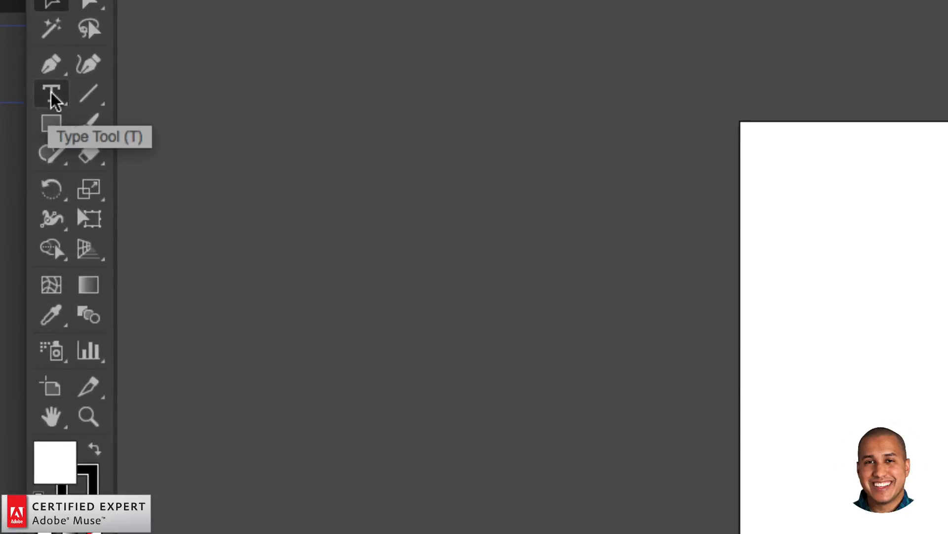
pyautogui.click(58, 99)
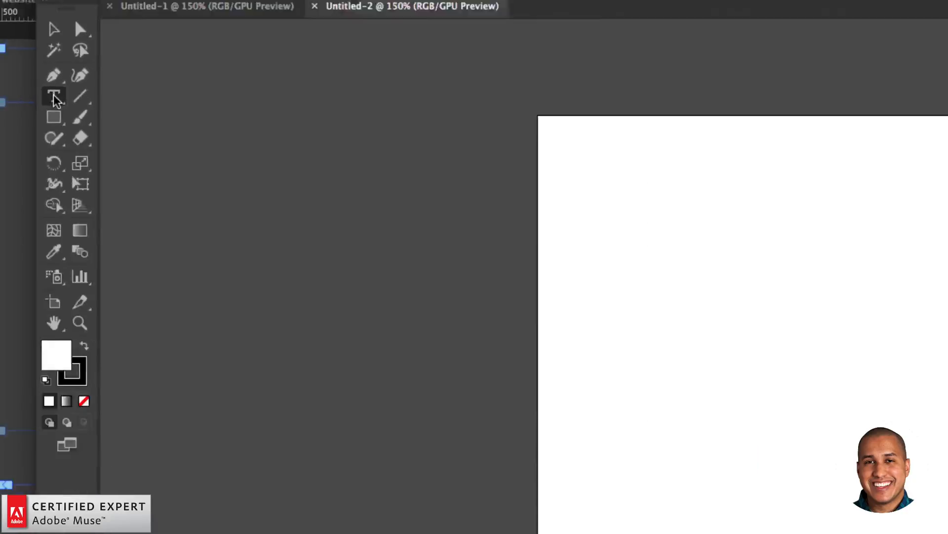
pyautogui.click(428, 226)
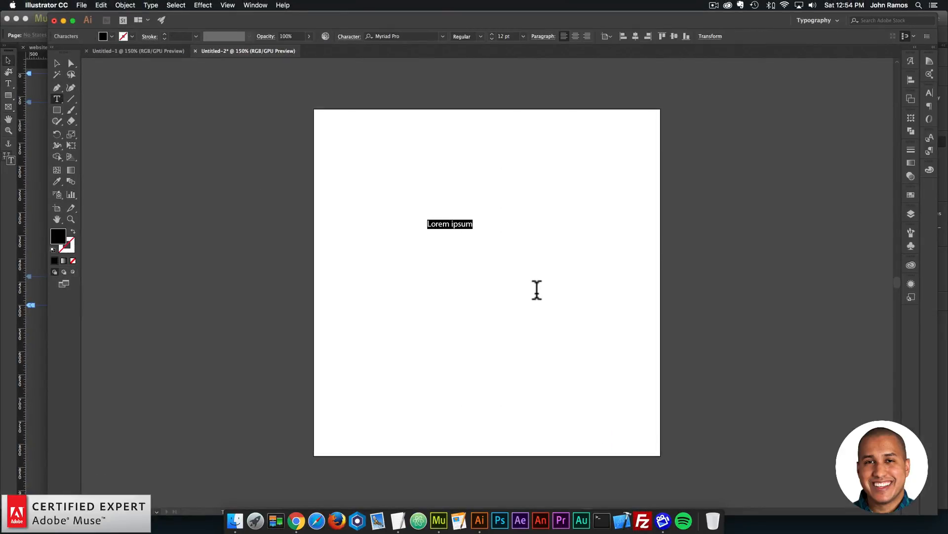
pyautogui.press('BackSpace')
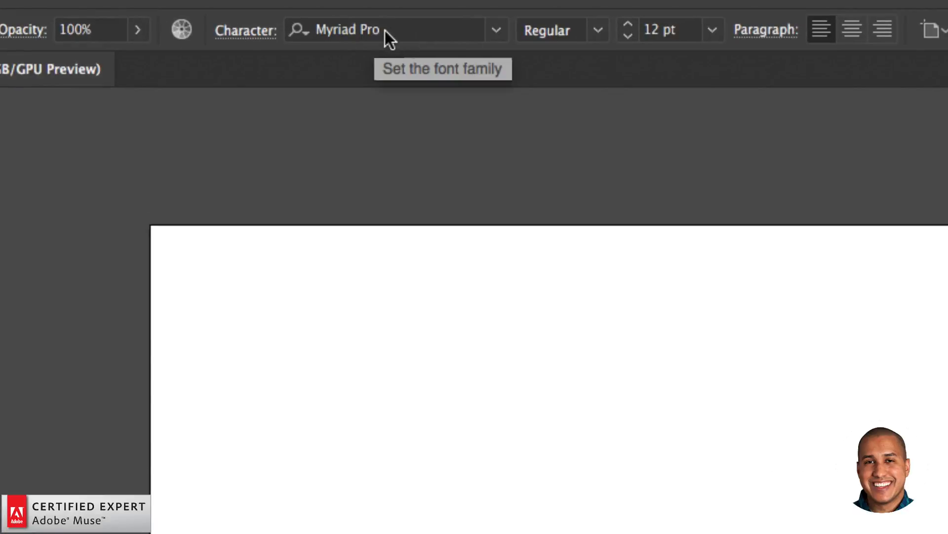
pyautogui.click(386, 32)
pyautogui.moveTo(398, 30); pyautogui.dragTo(295, 22)
pyautogui.write('stroke')
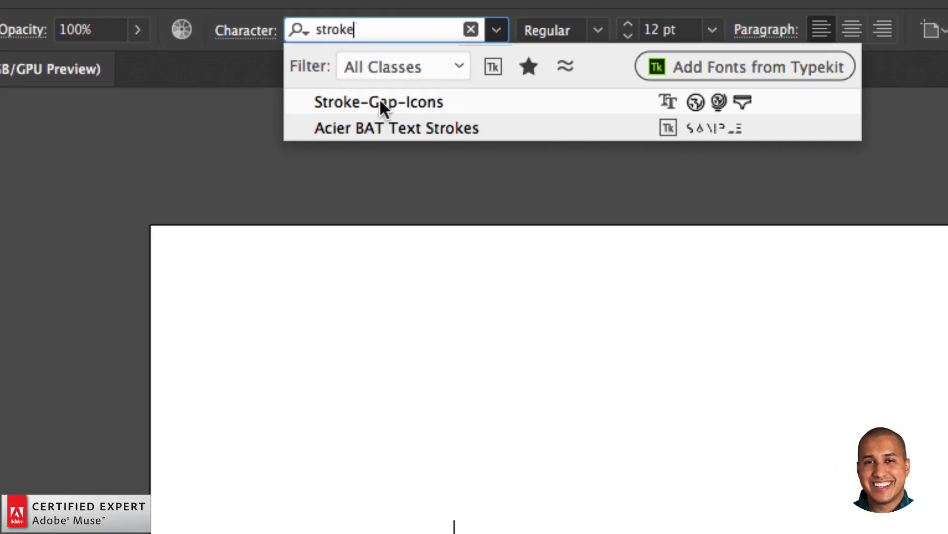
pyautogui.click(422, 102)
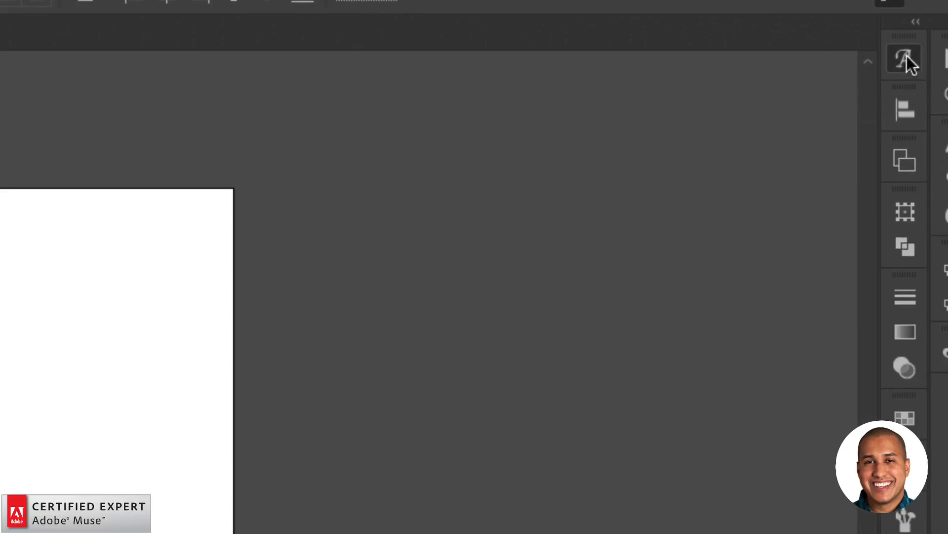
# Show the Stroke-Gap-Icons glyphs and insert the light bulb icon into the text
pyautogui.click(911, 61)
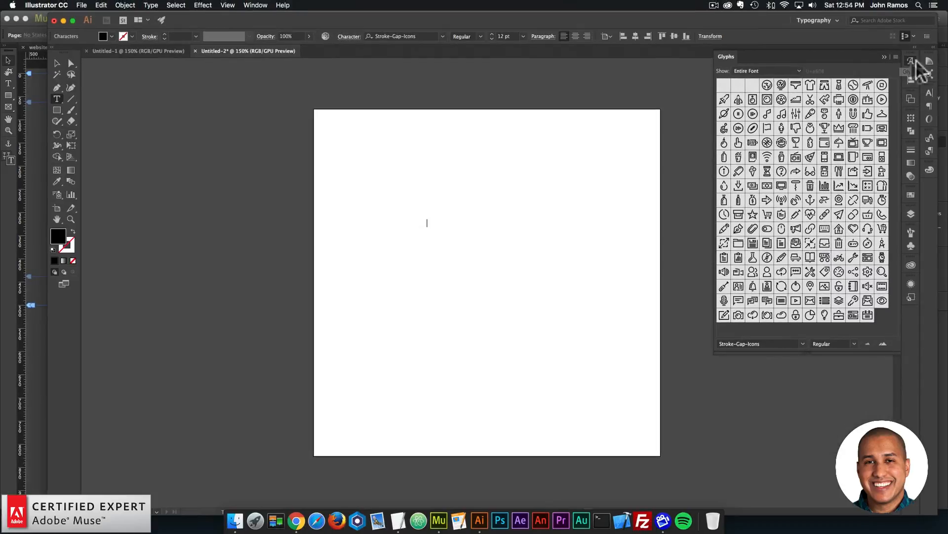
pyautogui.click(257, 6)
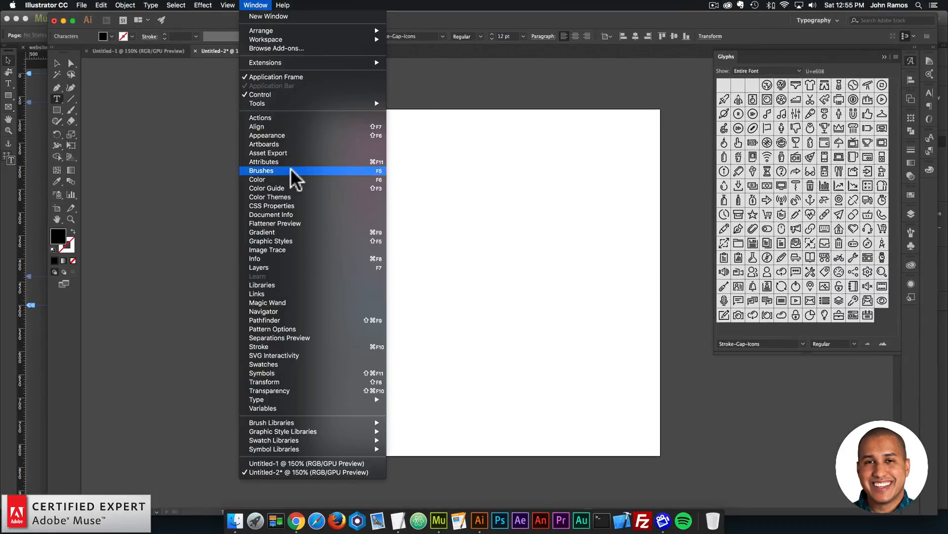
pyautogui.moveTo(294, 400)
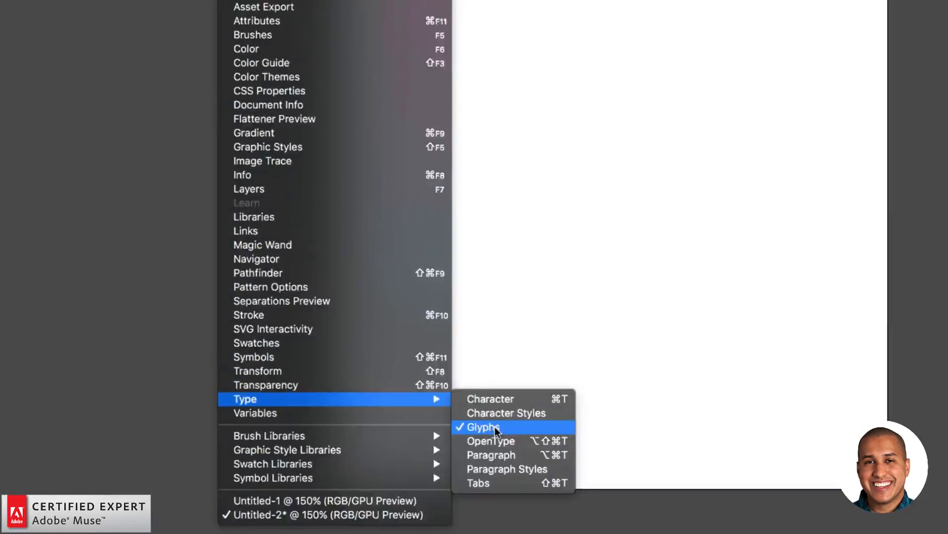
pyautogui.click(647, 446)
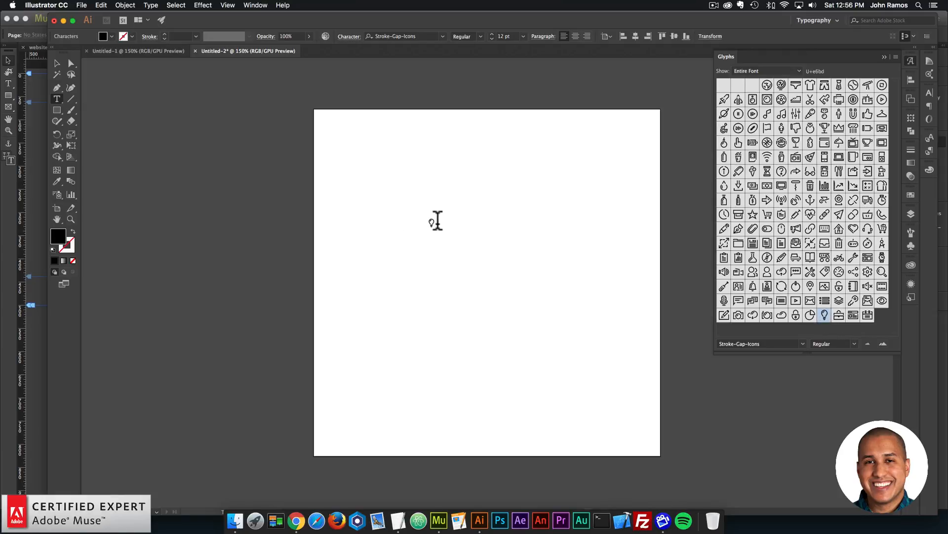
# Select the light bulb icon, hide the Glyphs, and set the icon's height to 480 px with its proportions linked
pyautogui.click(58, 63)
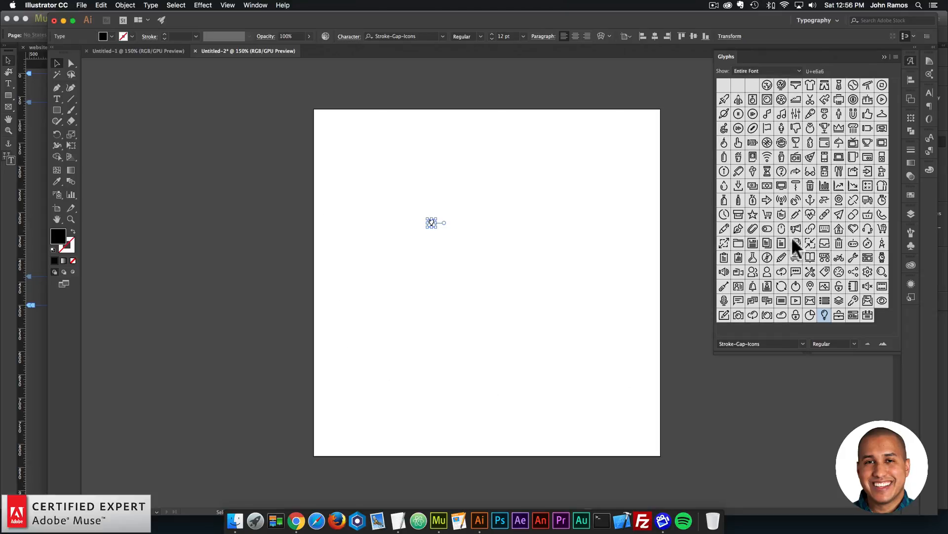
pyautogui.click(911, 60)
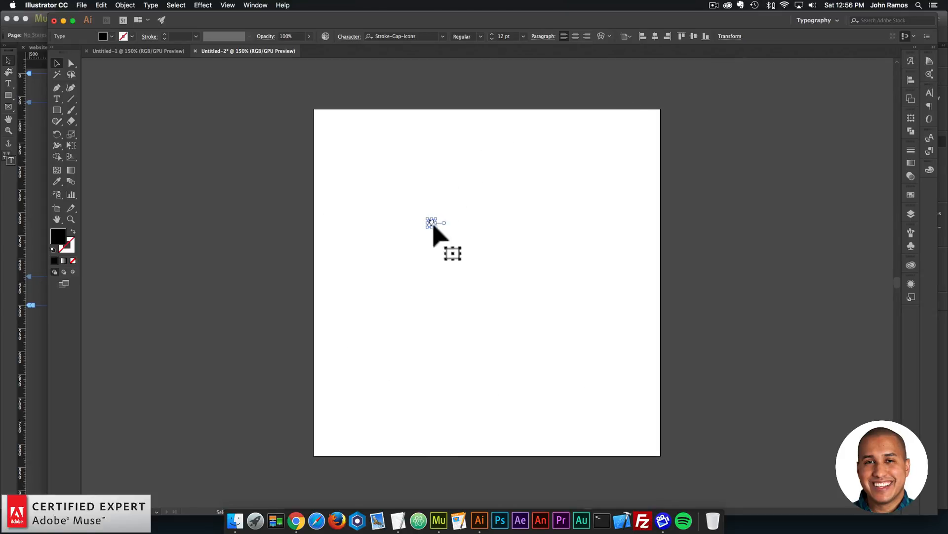
pyautogui.click(726, 37)
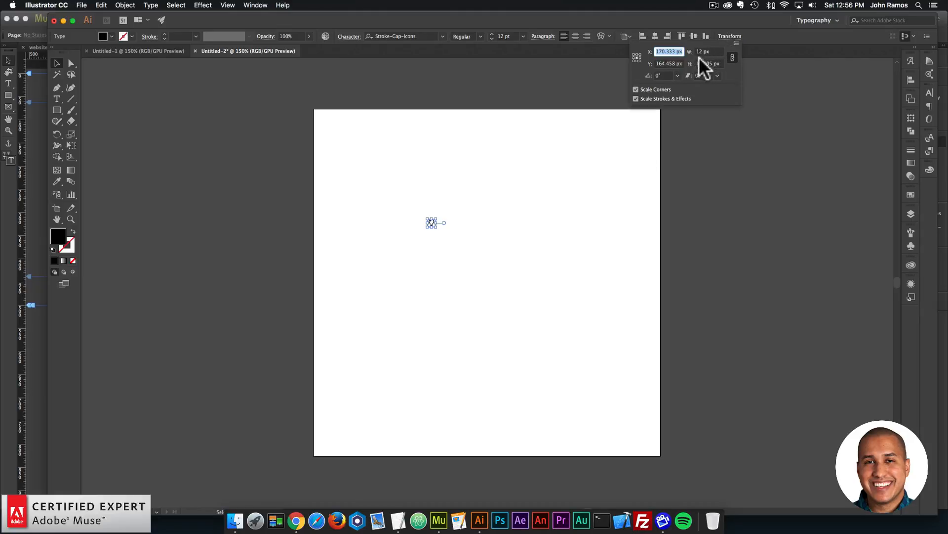
pyautogui.click(729, 39)
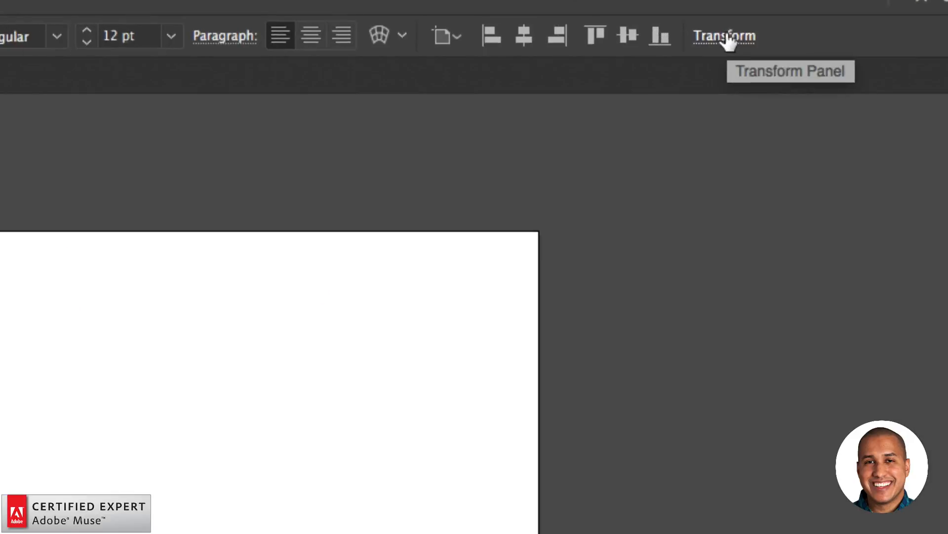
pyautogui.click(731, 39)
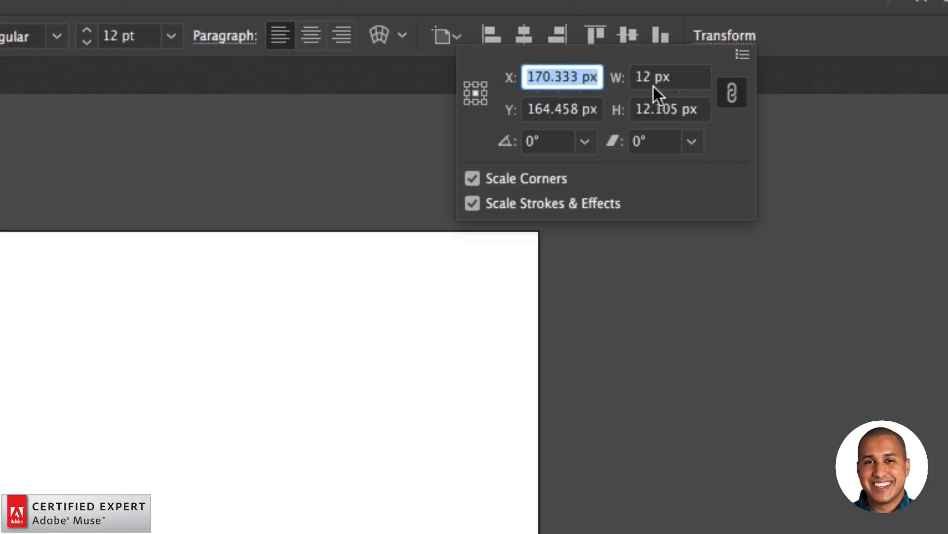
pyautogui.click(672, 108)
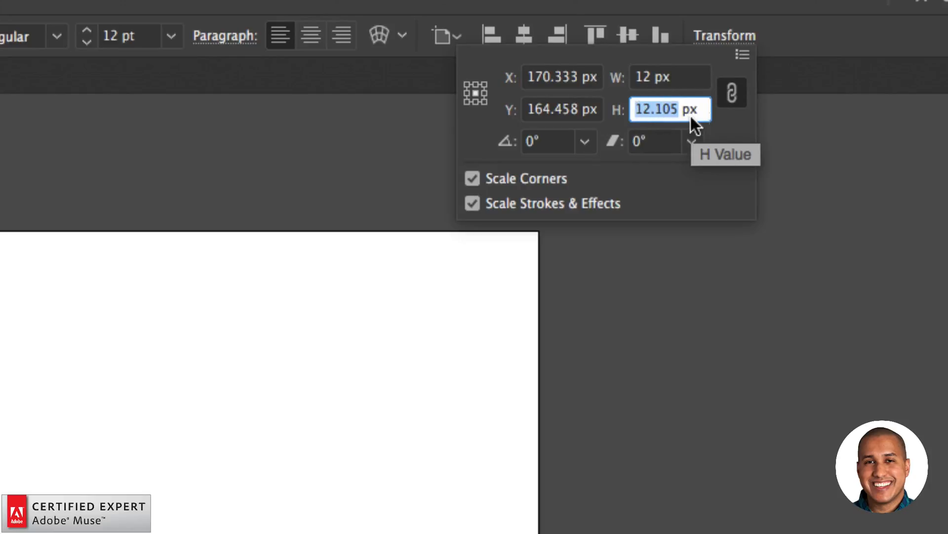
pyautogui.write('480')
pyautogui.press('Return')
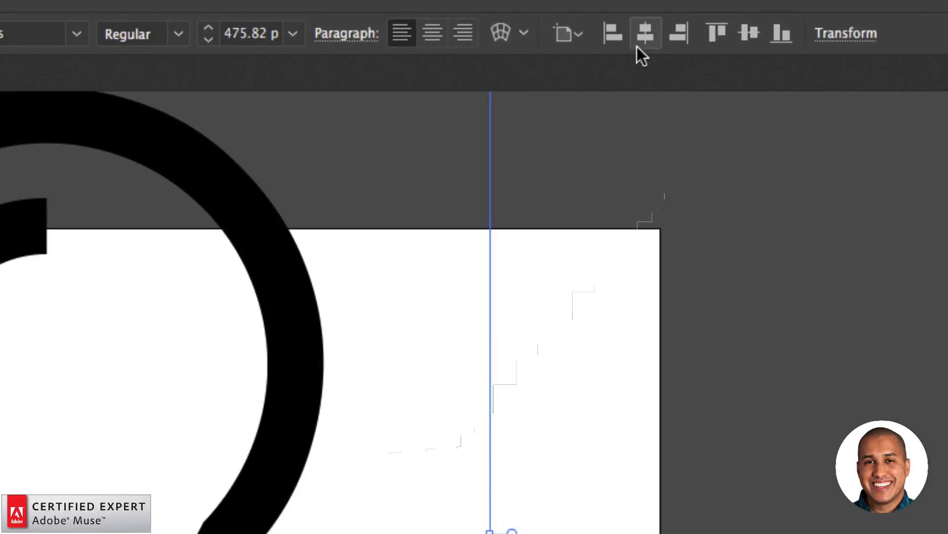
# Centre the light bulb horizontally and vertically on the artboard and convert its text to outlines
pyautogui.click(644, 35)
pyautogui.click(751, 35)
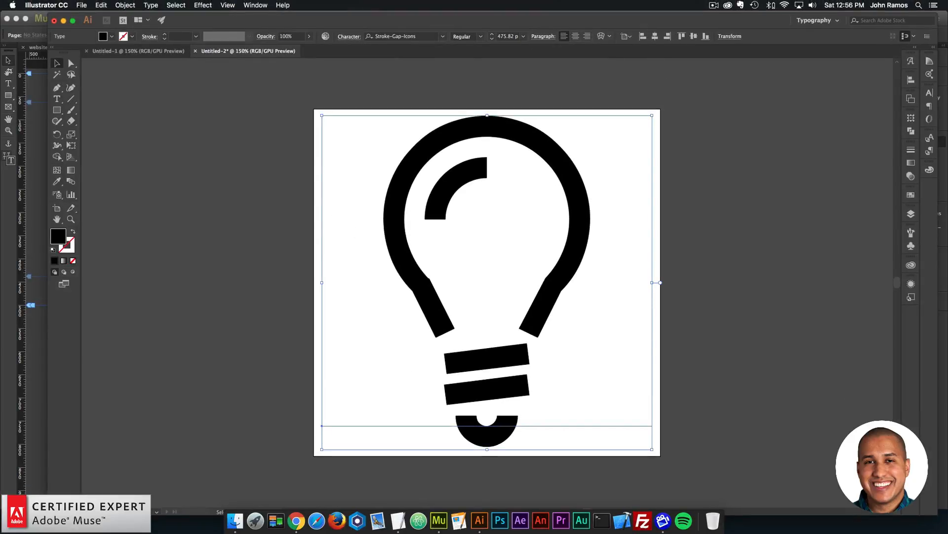
pyautogui.press('super+shift+a')
pyautogui.press('super+a')
pyautogui.rightClick(507, 132)
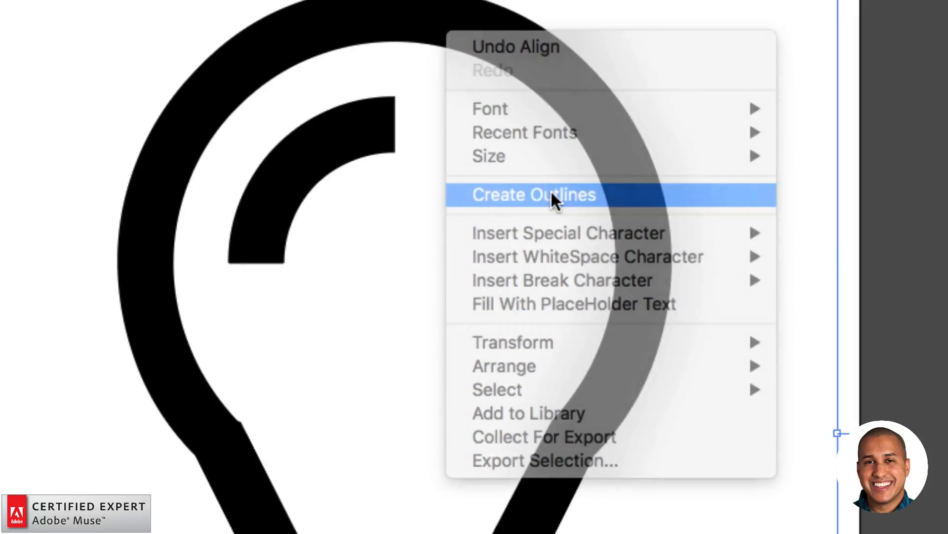
pyautogui.click(550, 191)
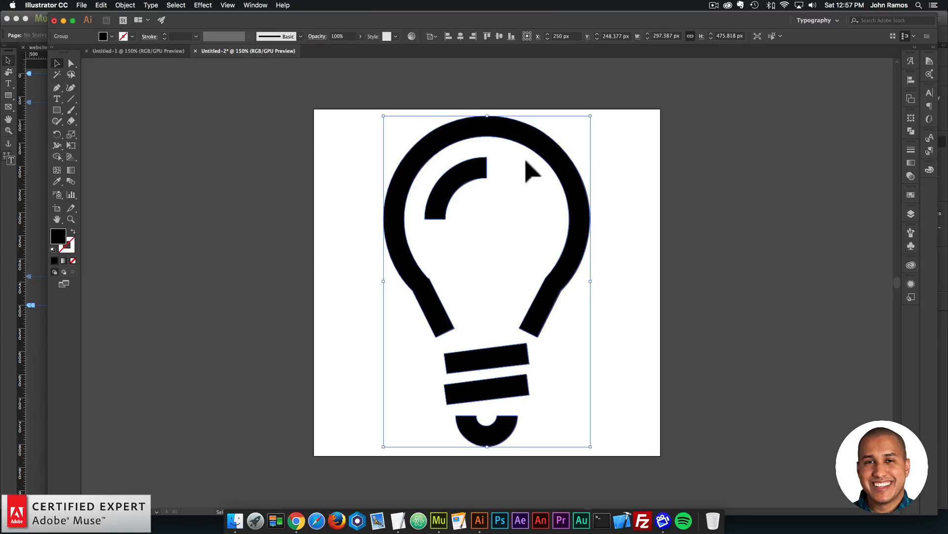
# Draw a white rectangle about 572 by 555 px that covers the whole artboard and extends past its edges
pyautogui.click(356, 143)
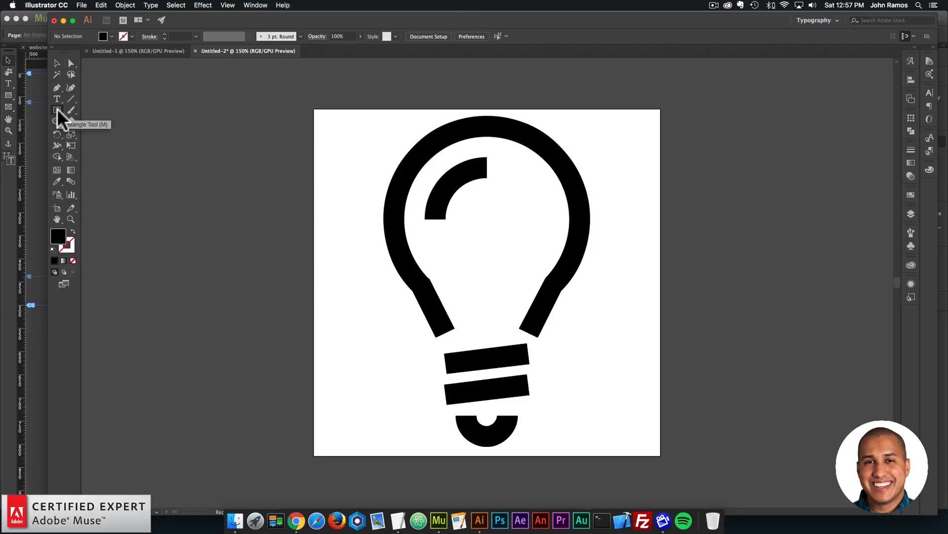
pyautogui.click(103, 36)
pyautogui.click(26, 52)
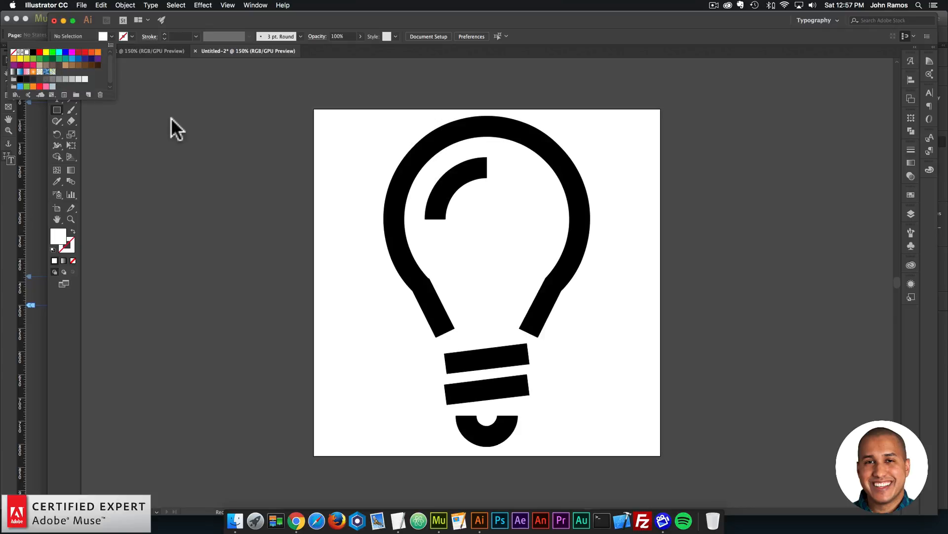
pyautogui.moveTo(291, 92); pyautogui.dragTo(689, 478)
pyautogui.click(56, 63)
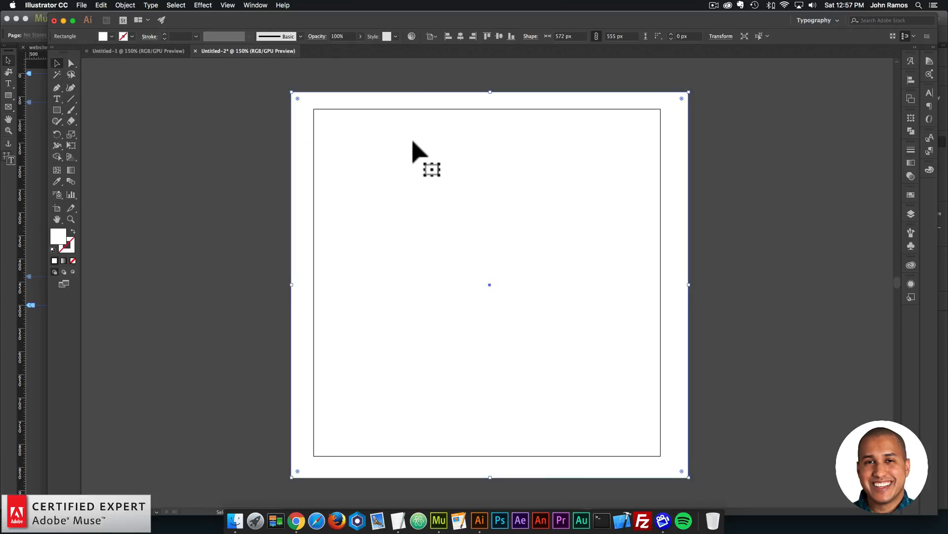
# Send the white rectangle to the back, behind the light bulb, and deselect it
pyautogui.rightClick(439, 168)
pyautogui.moveTo(487, 282)
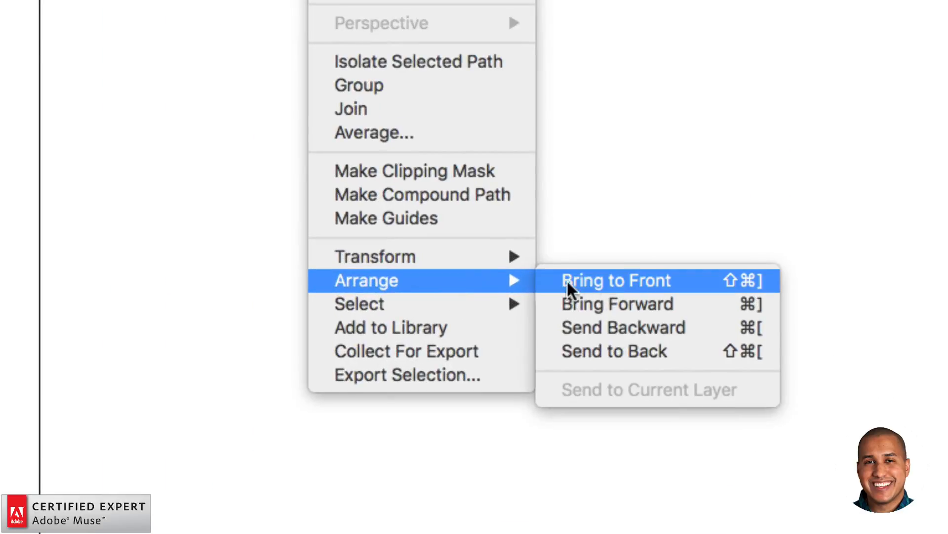
pyautogui.click(617, 349)
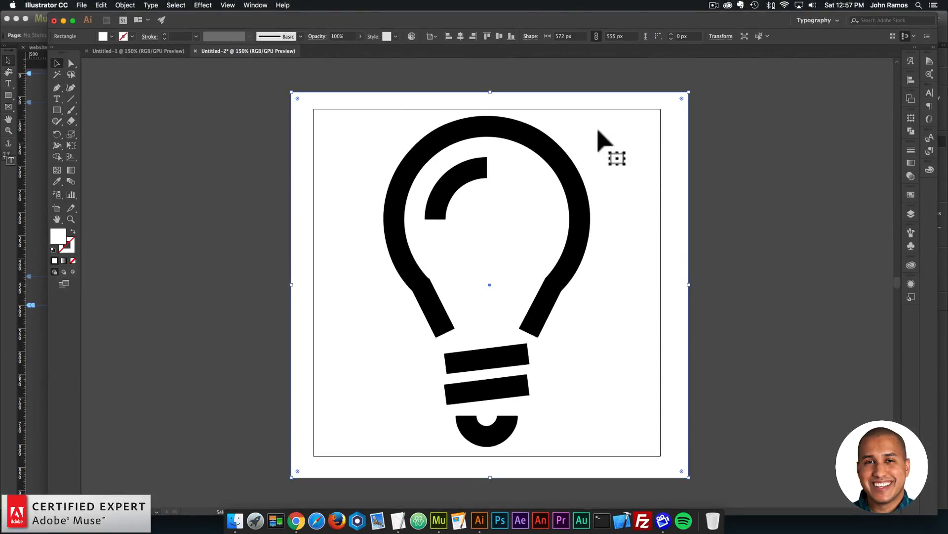
pyautogui.click(261, 184)
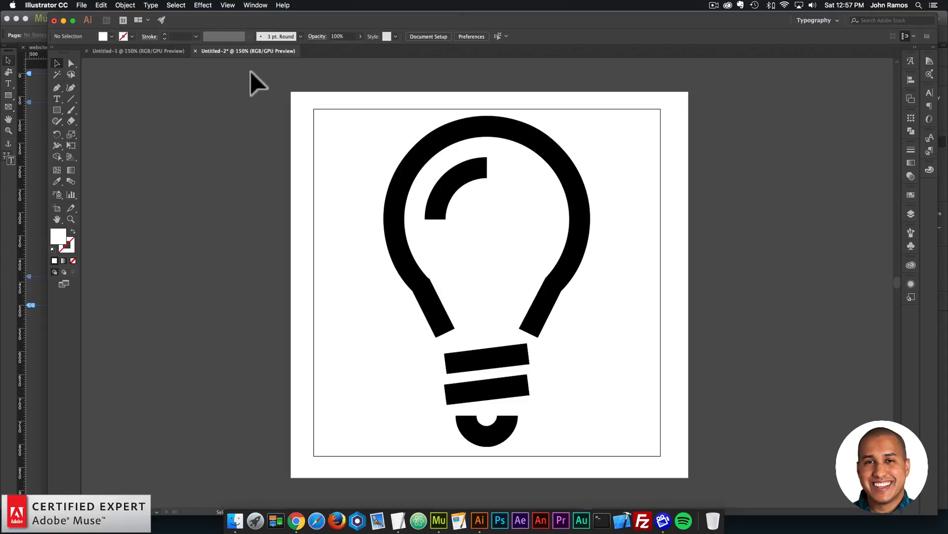
# Select the rectangle together with the light bulb outlines and make a compound path from them
pyautogui.moveTo(250, 73); pyautogui.dragTo(735, 492)
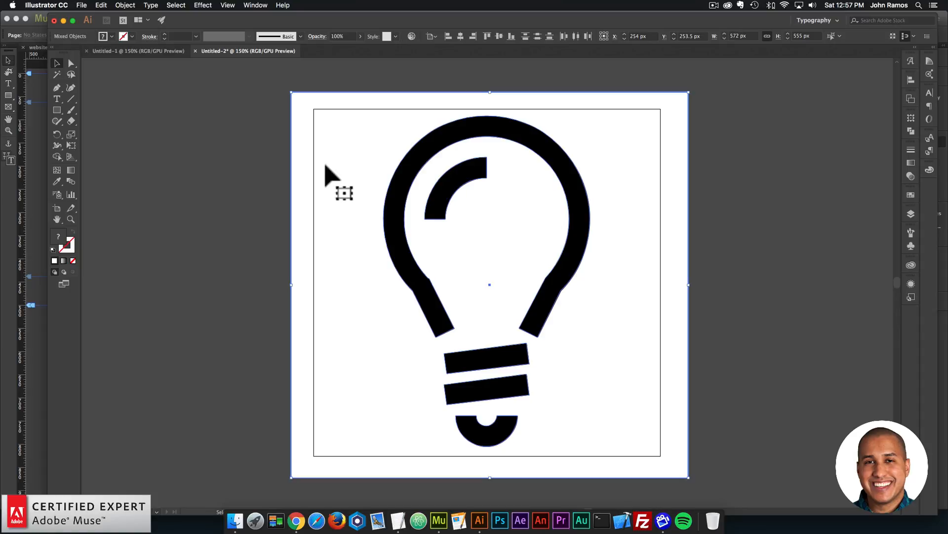
pyautogui.click(131, 5)
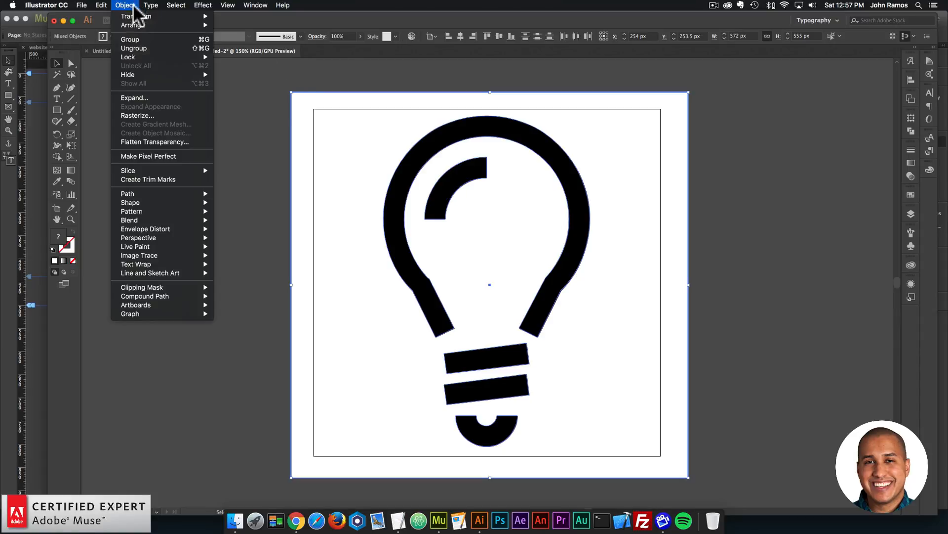
pyautogui.moveTo(173, 298)
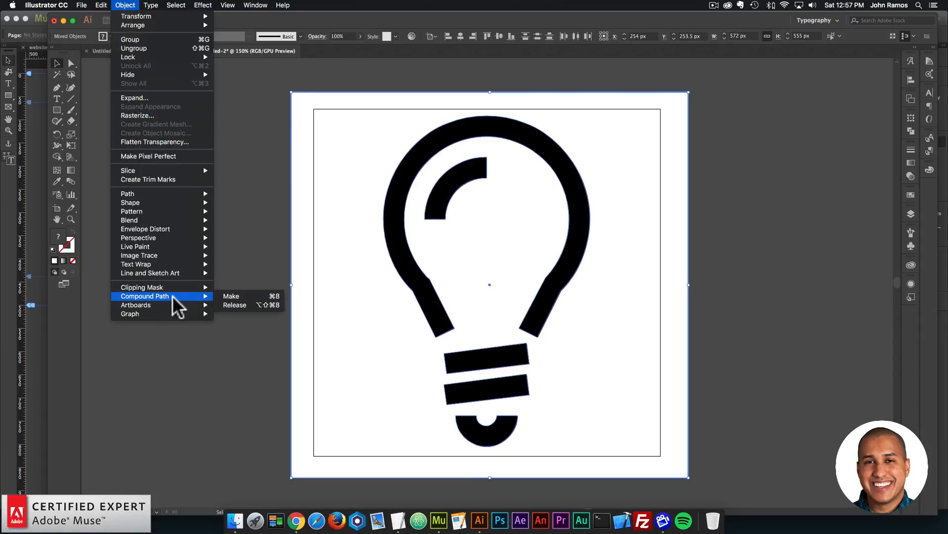
pyautogui.click(236, 296)
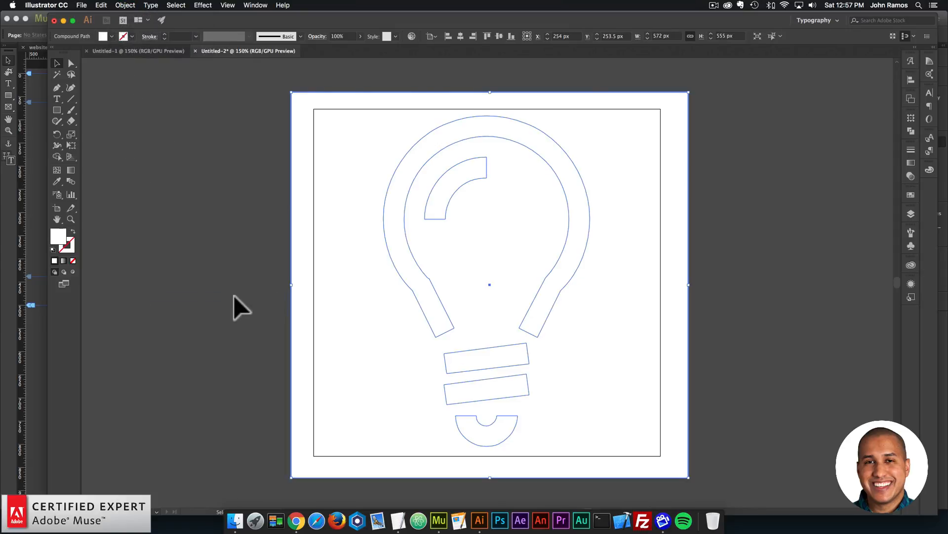
# Undo the compound path, make it again from the rectangle and the bulb, and deselect it
pyautogui.press('super+z')
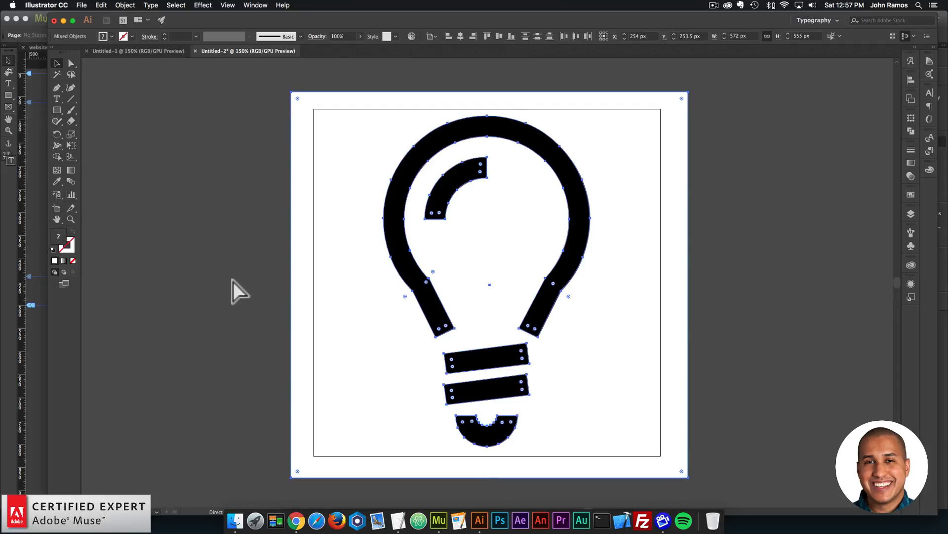
pyautogui.press('super+shift+z')
pyautogui.press('super+z')
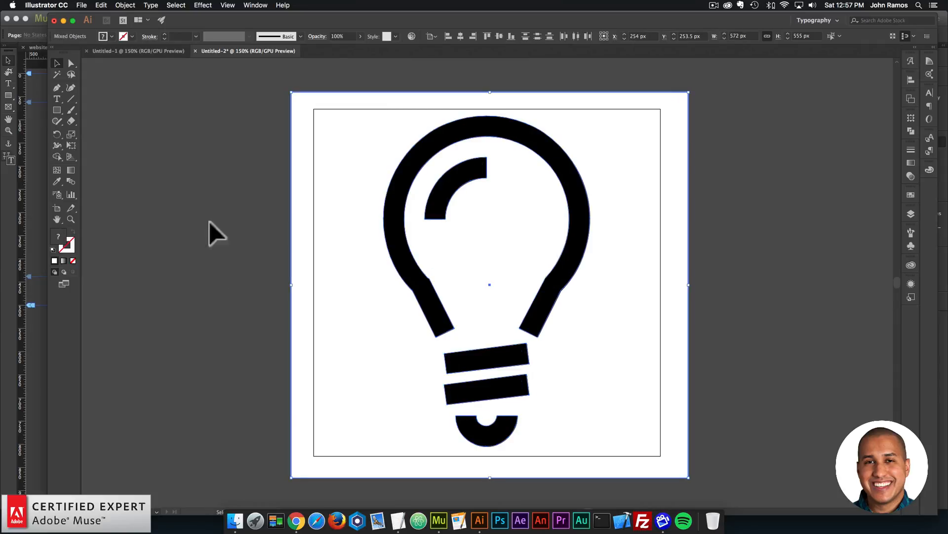
pyautogui.click(126, 6)
pyautogui.moveTo(177, 295)
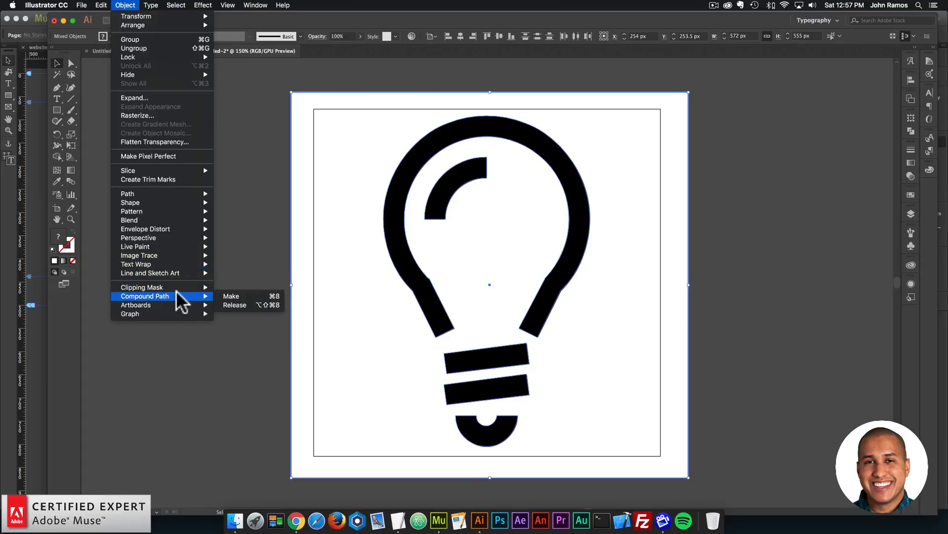
pyautogui.click(235, 296)
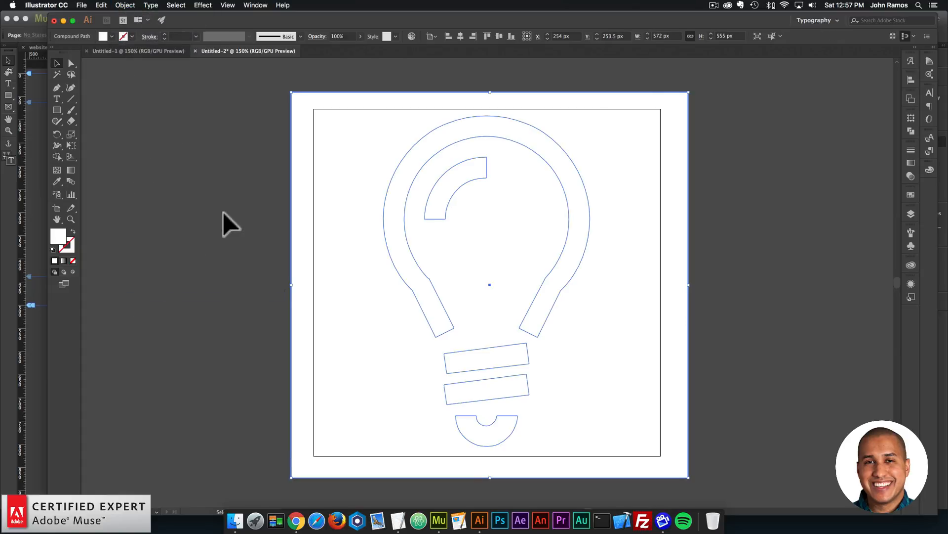
pyautogui.click(229, 225)
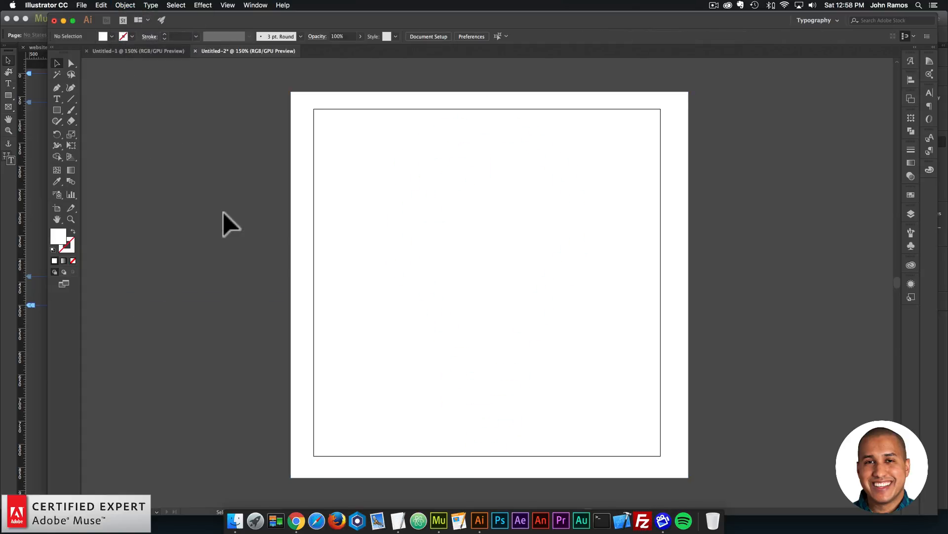
pyautogui.moveTo(731, 247); pyautogui.dragTo(348, 154)
pyautogui.click(223, 157)
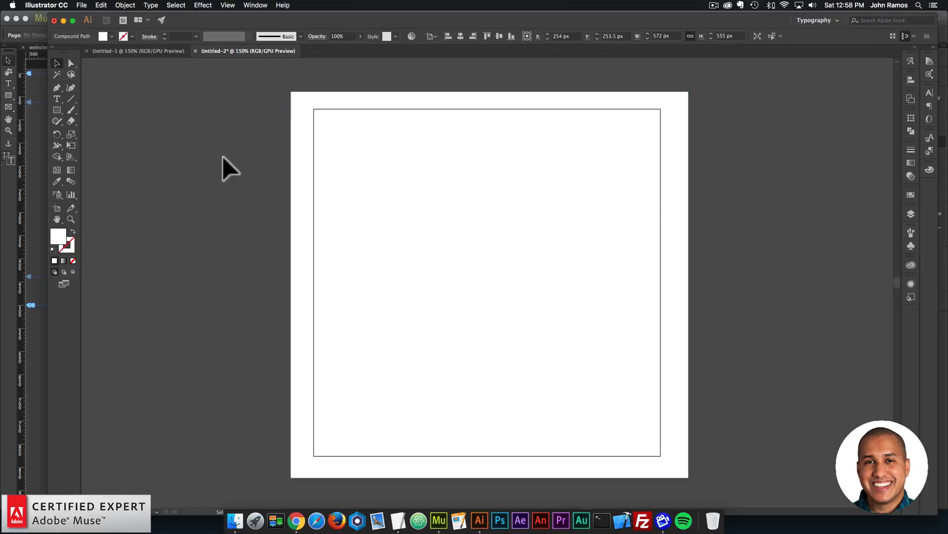
# Check the transparency of the bulb cut-out in the Save for Web preview, and close the preview
pyautogui.click(82, 5)
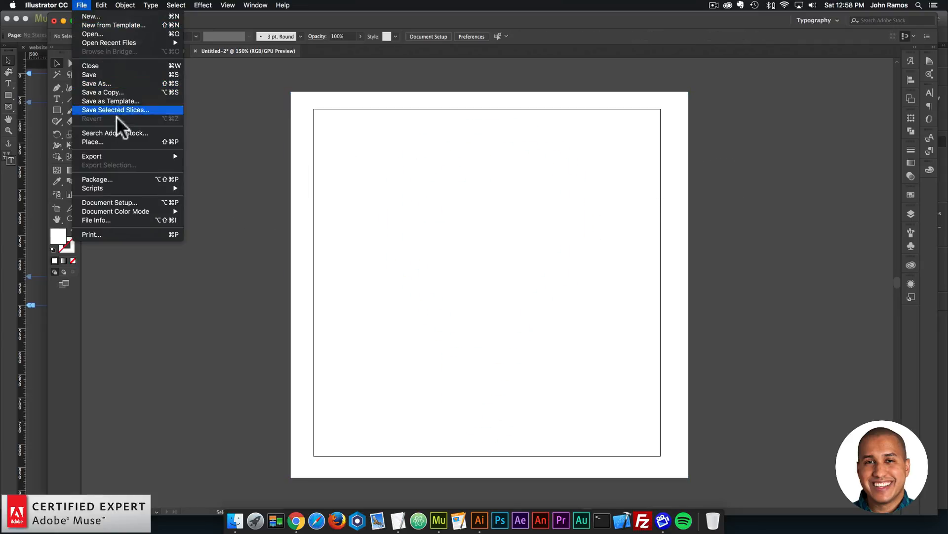
pyautogui.moveTo(126, 155)
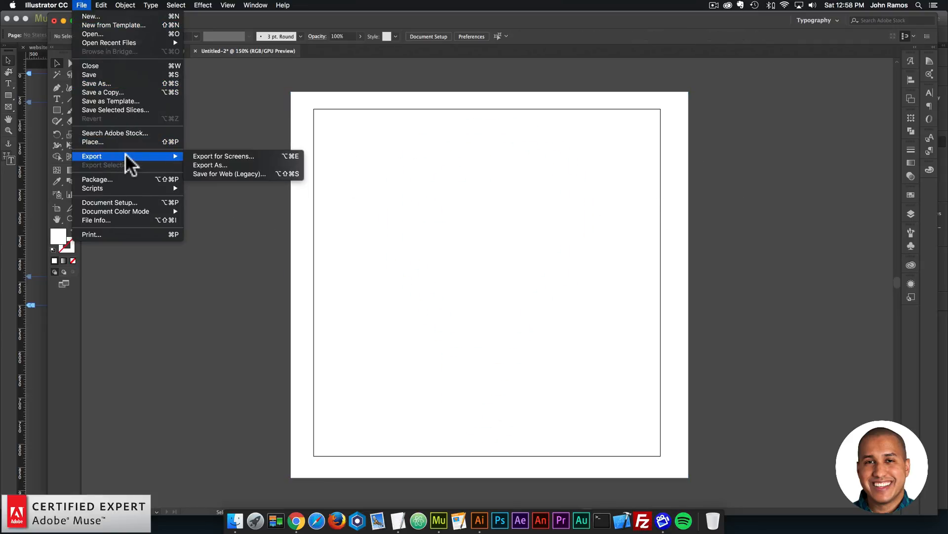
pyautogui.click(227, 174)
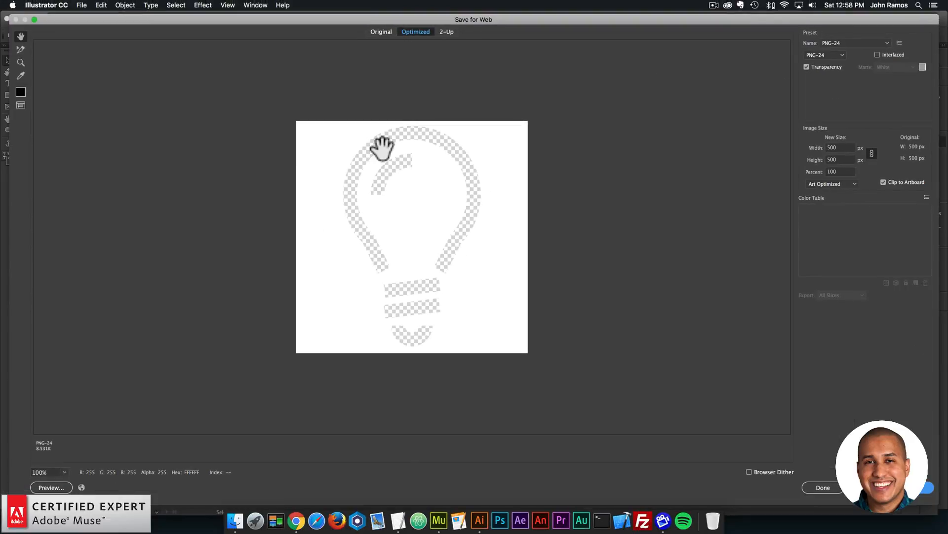
pyautogui.click(823, 487)
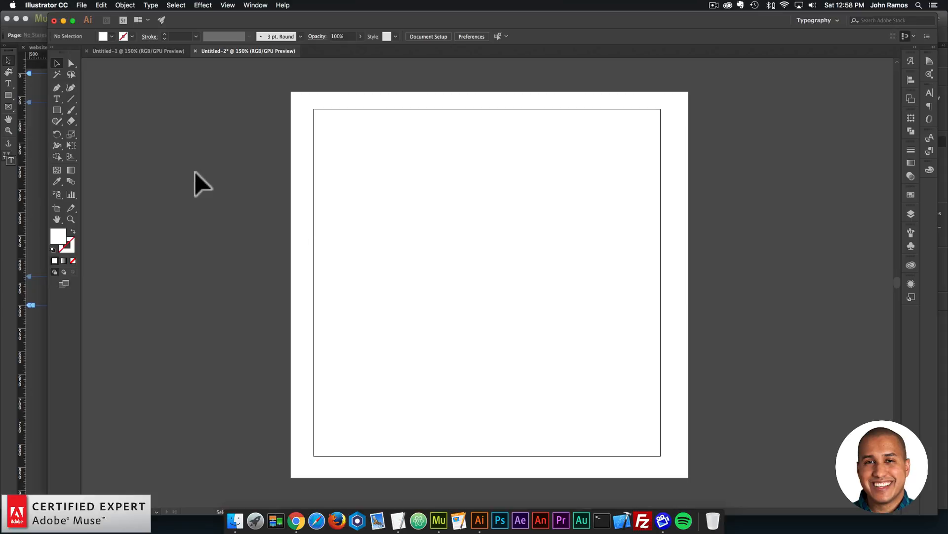
# Start exporting the bulb cut-out from Illustrator in SVG format, with Use Artboards enabled for all artboards
pyautogui.click(81, 5)
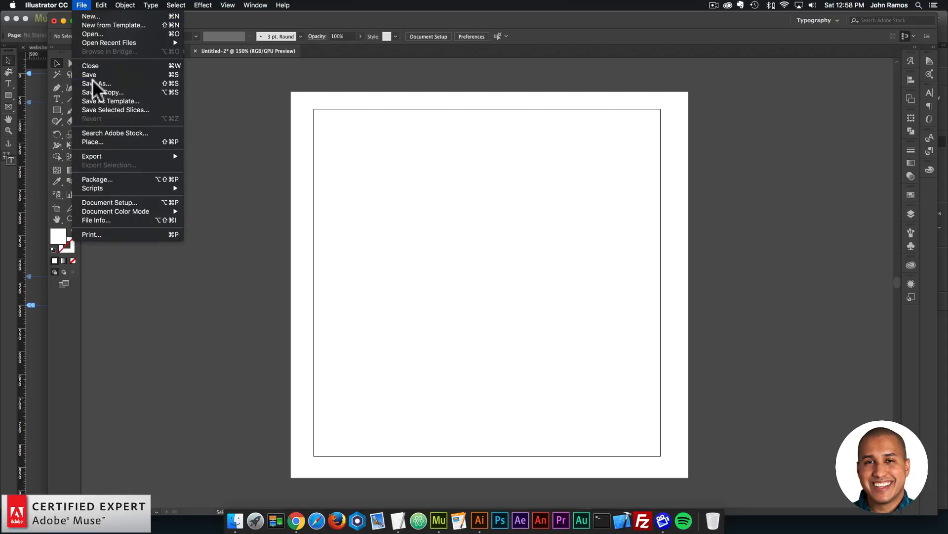
pyautogui.moveTo(105, 156)
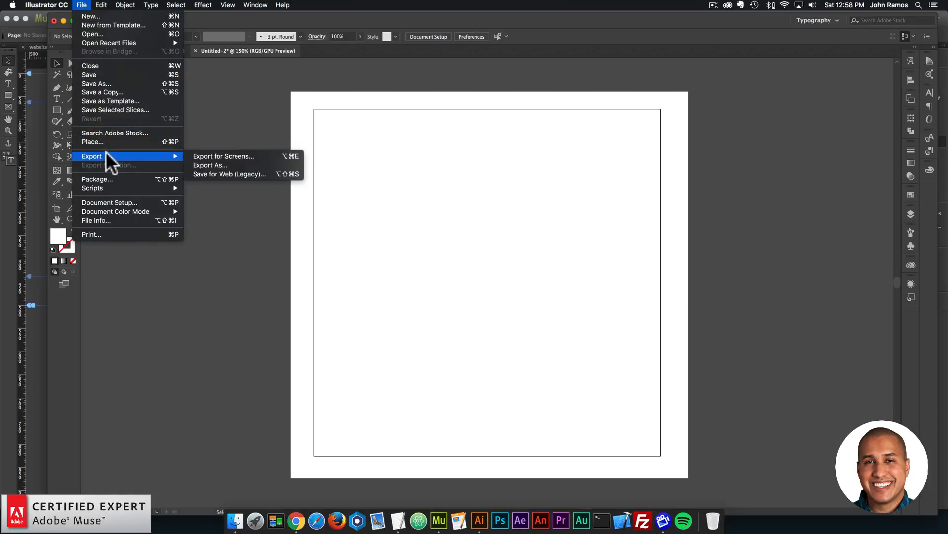
pyautogui.click(203, 163)
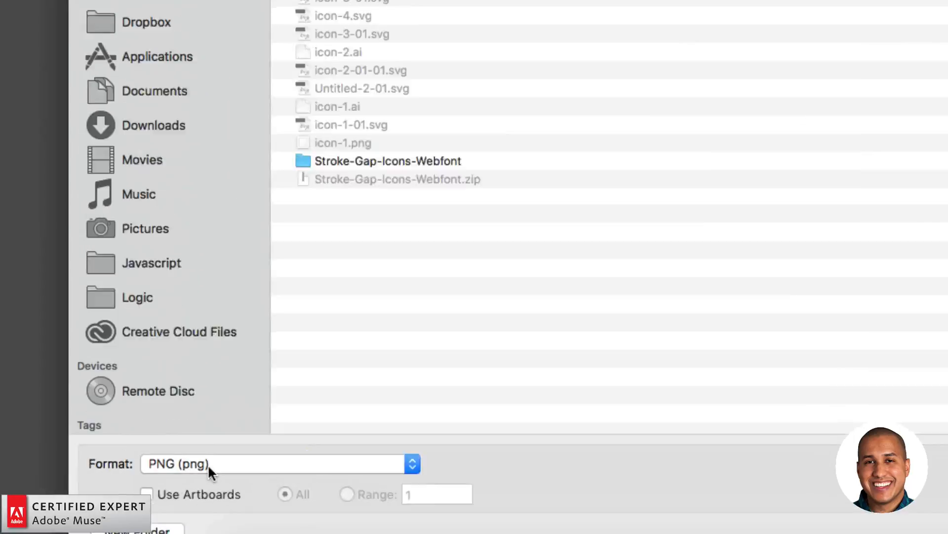
pyautogui.click(218, 465)
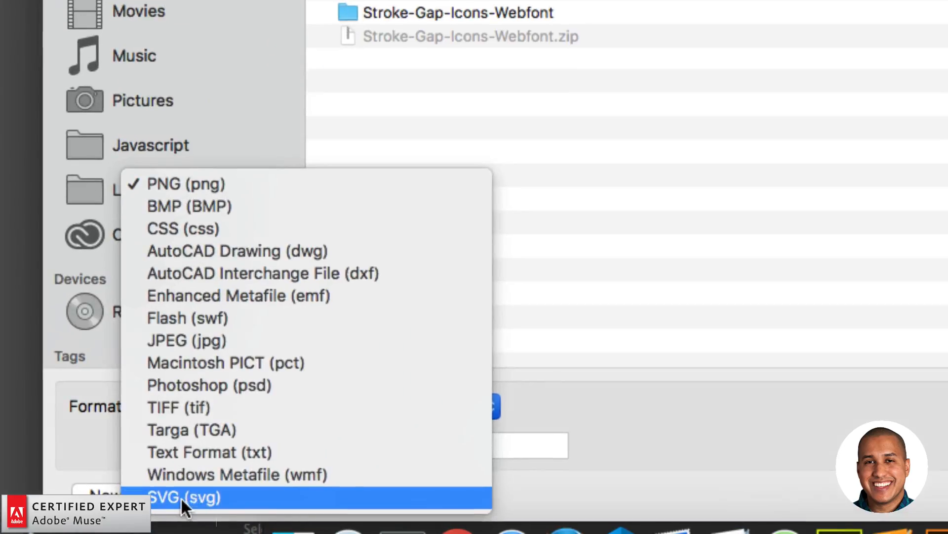
pyautogui.click(177, 496)
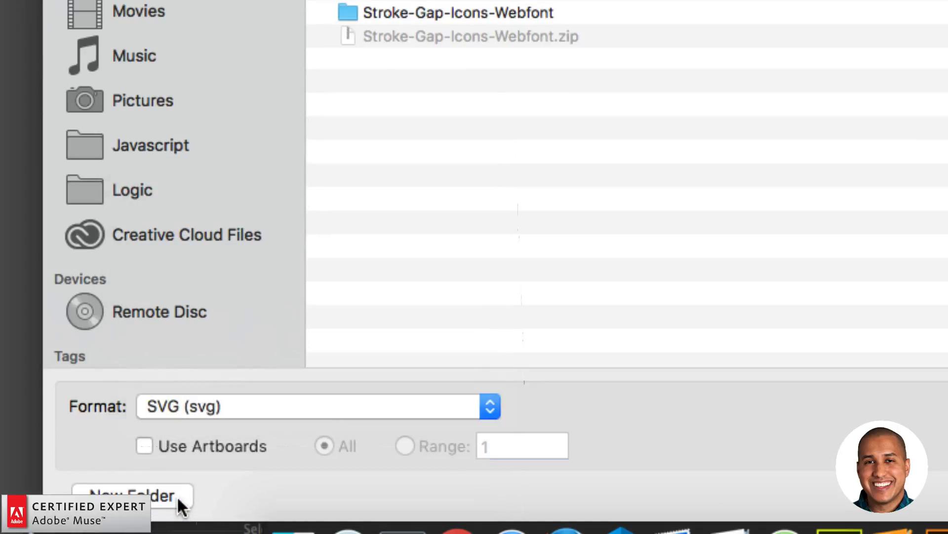
pyautogui.click(144, 447)
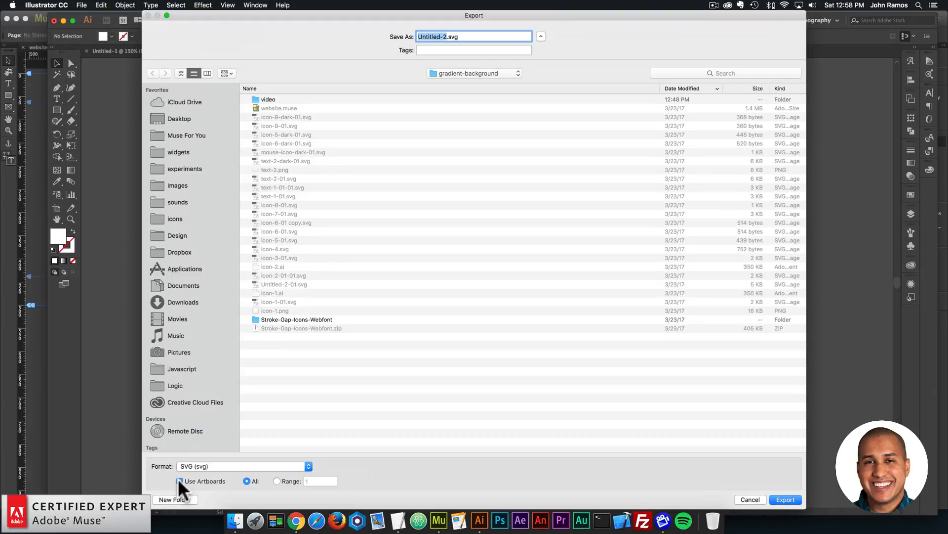
# Export the file as icon-1 into the video folder, accepting the existing SVG options
pyautogui.doubleClick(268, 98)
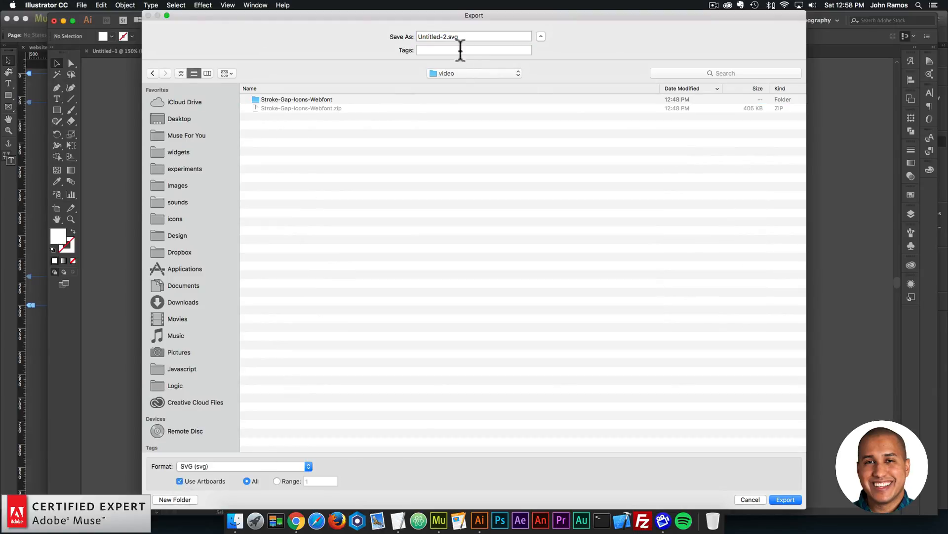
pyautogui.click(446, 37)
pyautogui.write('icon-1')
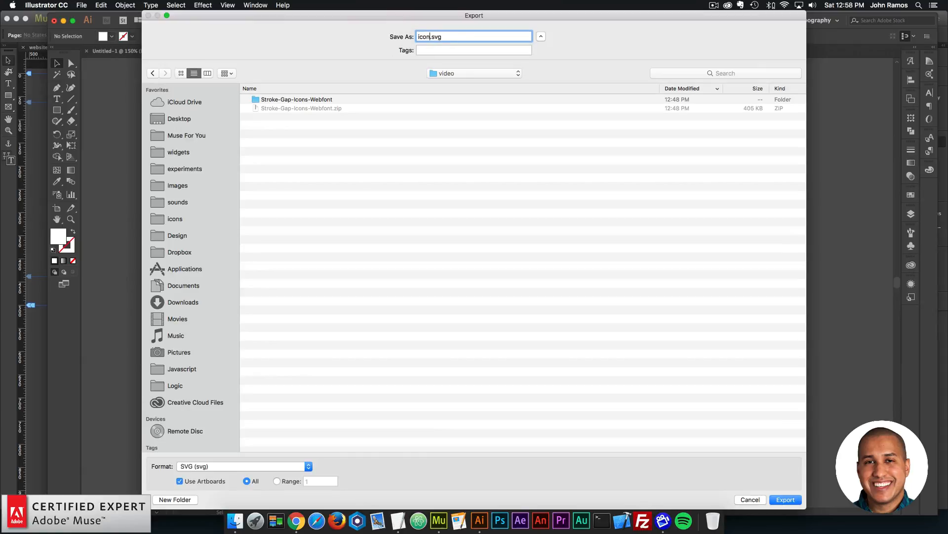
pyautogui.press('Return')
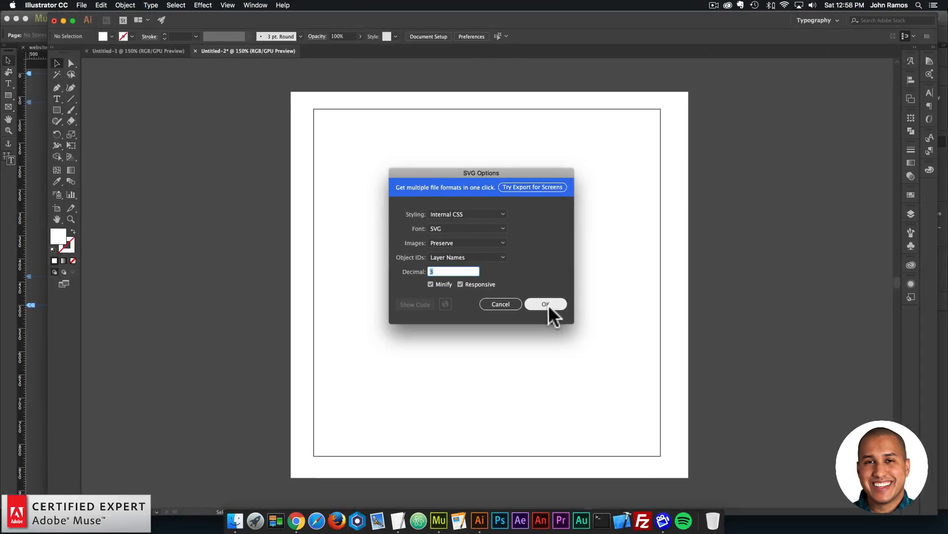
pyautogui.click(595, 378)
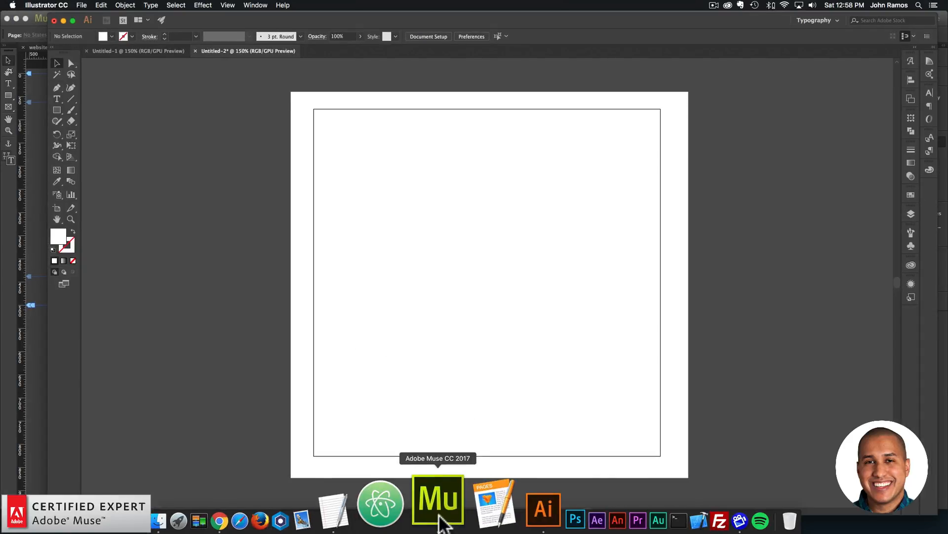
# Switch to Adobe Muse and place icon-1-01.svg from the video folder on the page, near the blue rectangle
pyautogui.click(439, 509)
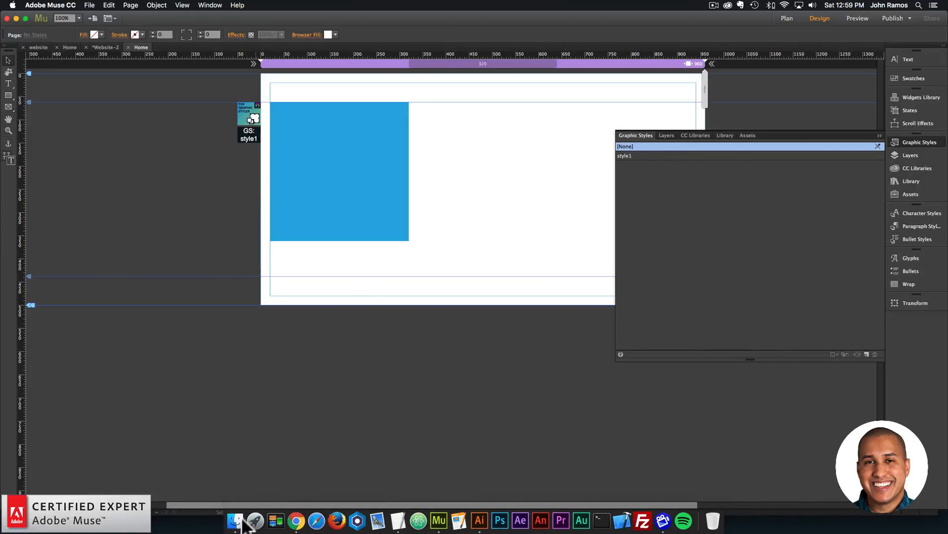
pyautogui.click(236, 520)
pyautogui.moveTo(351, 107); pyautogui.dragTo(591, 138)
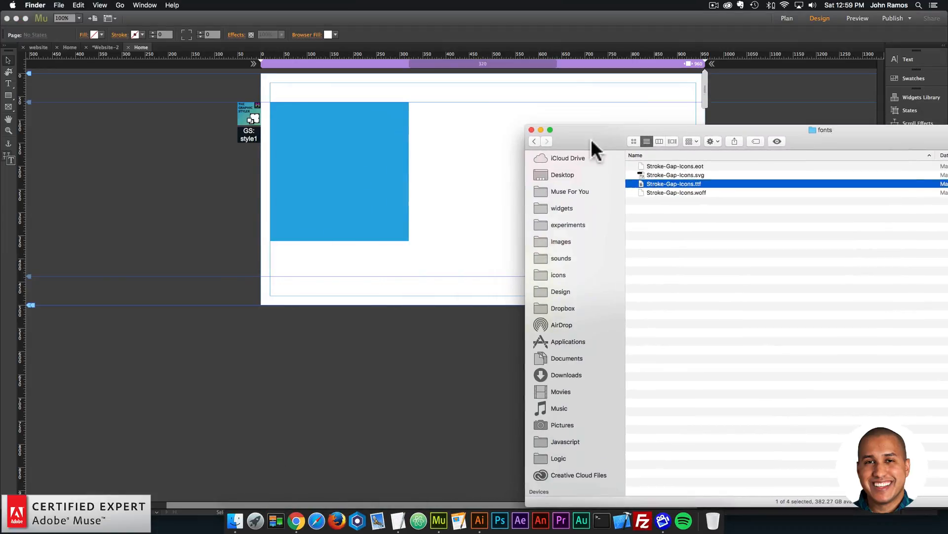
pyautogui.click(660, 193)
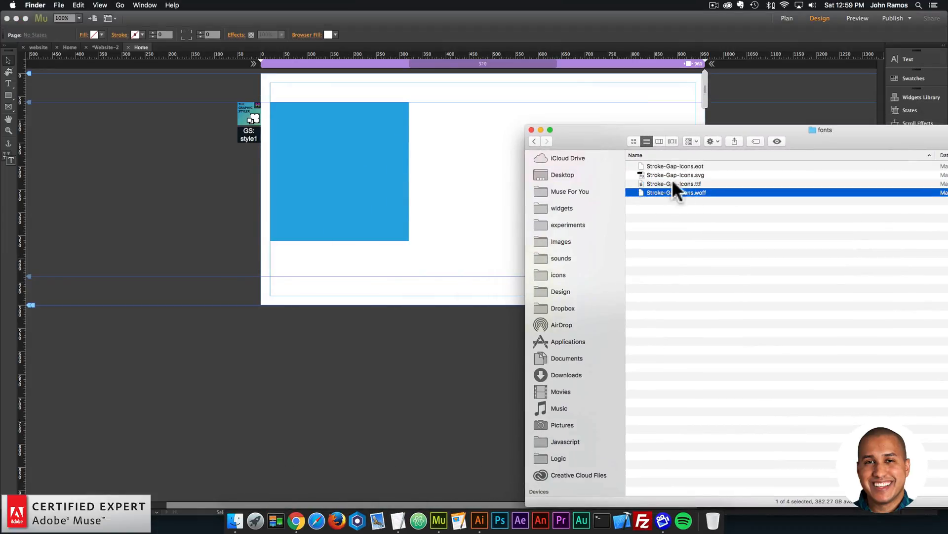
pyautogui.click(539, 140)
pyautogui.click(534, 140)
pyautogui.click(638, 166)
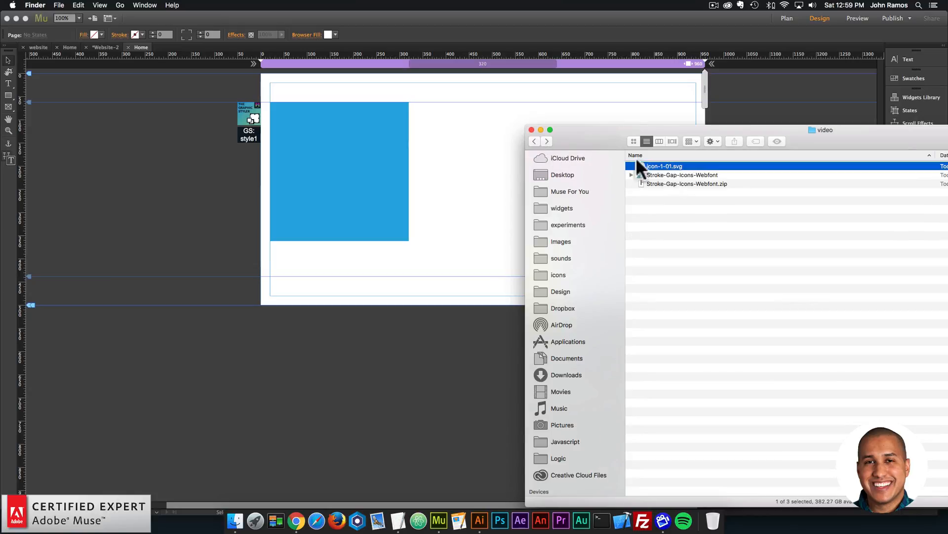
pyautogui.moveTo(651, 163); pyautogui.dragTo(428, 135)
pyautogui.click(436, 137)
# Try the full-size bulb image over the blue rectangle at X 20, Y 62, and undo the move
pyautogui.moveTo(534, 205); pyautogui.dragTo(371, 170)
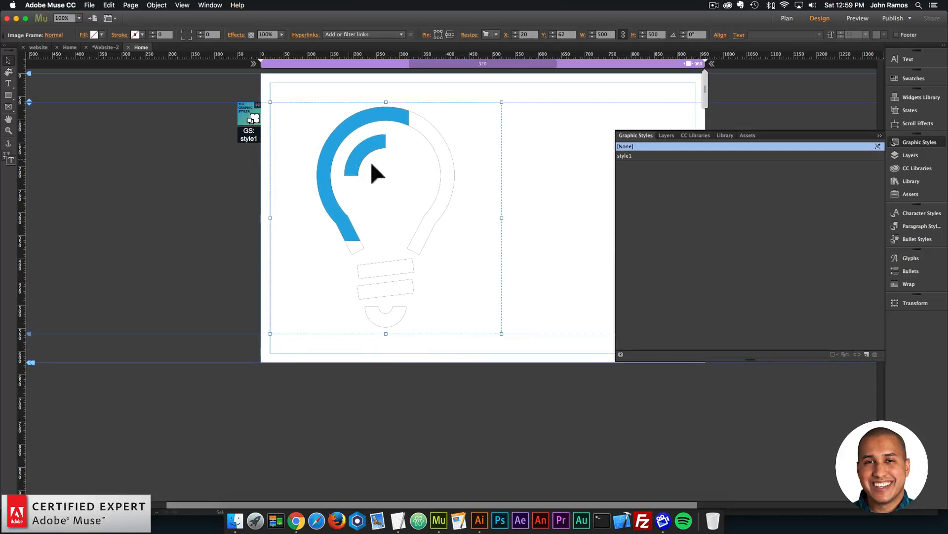
pyautogui.press('super+z')
pyautogui.click(344, 142)
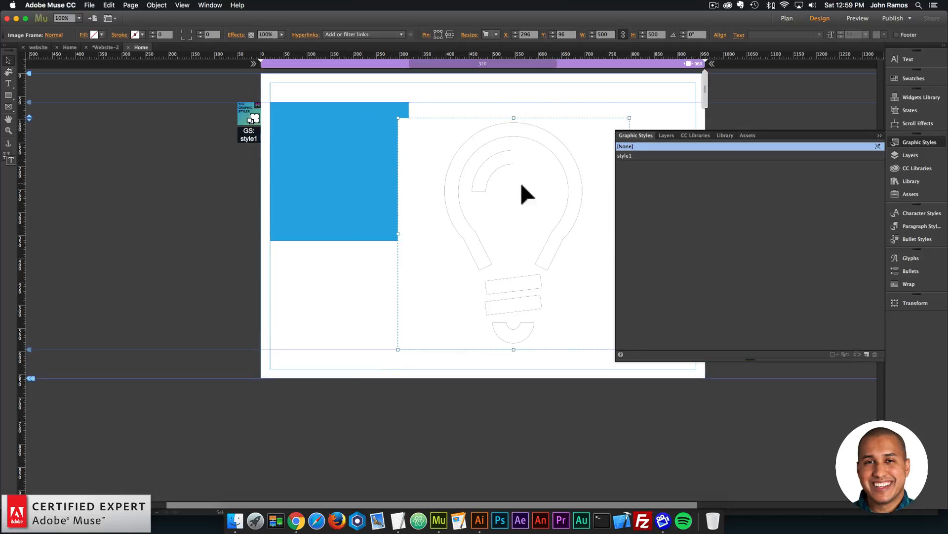
# Scale the bulb image proportionally to a width of 300 and align it over the blue rectangle at X 20, Y 62
pyautogui.moveTo(520, 181); pyautogui.dragTo(508, 181)
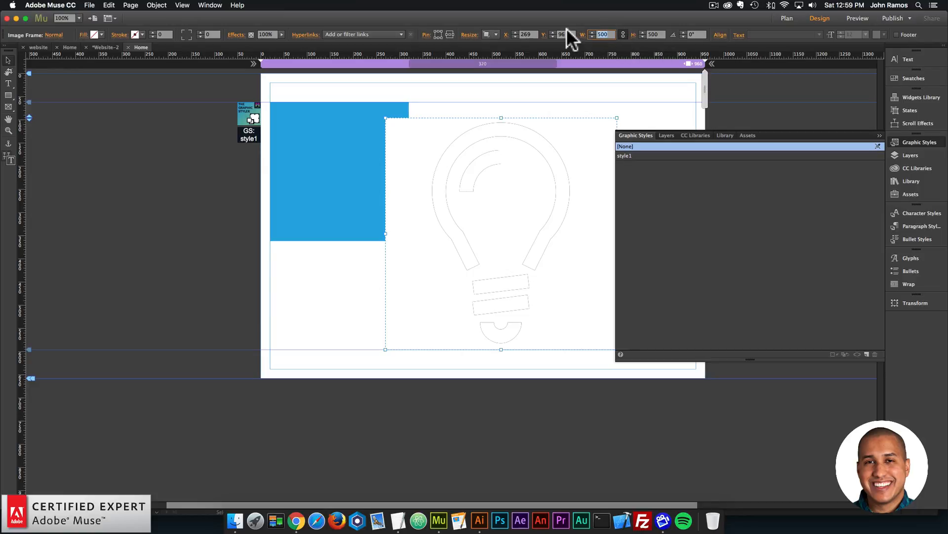
pyautogui.write('300')
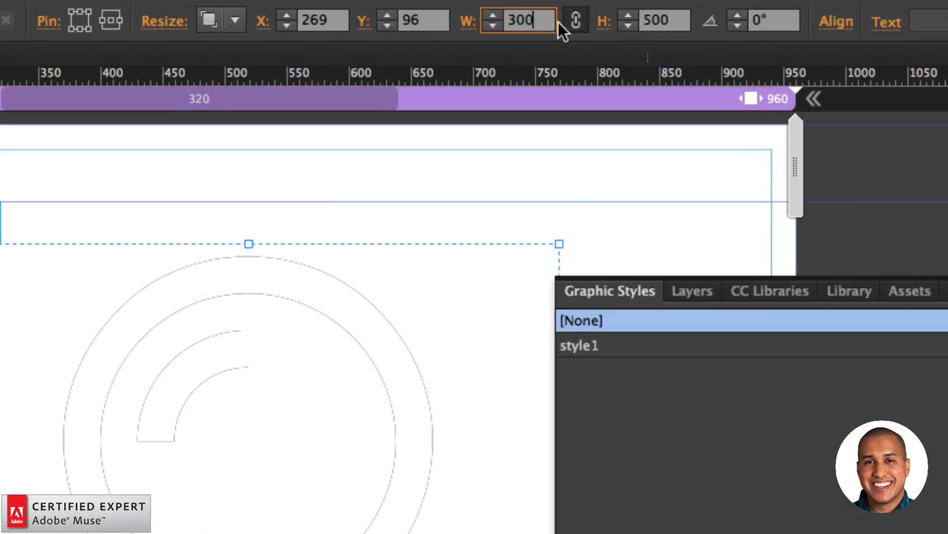
pyautogui.press('Return')
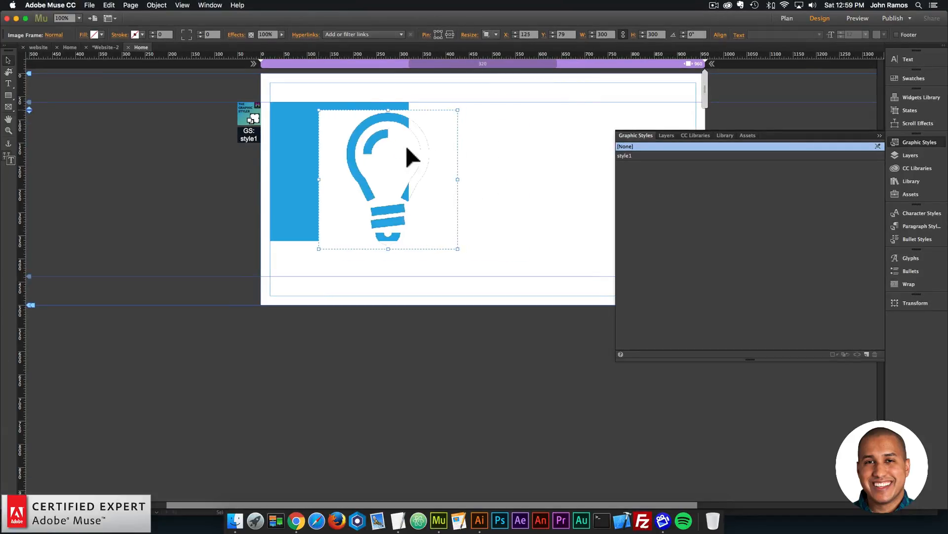
pyautogui.moveTo(407, 148); pyautogui.dragTo(361, 141)
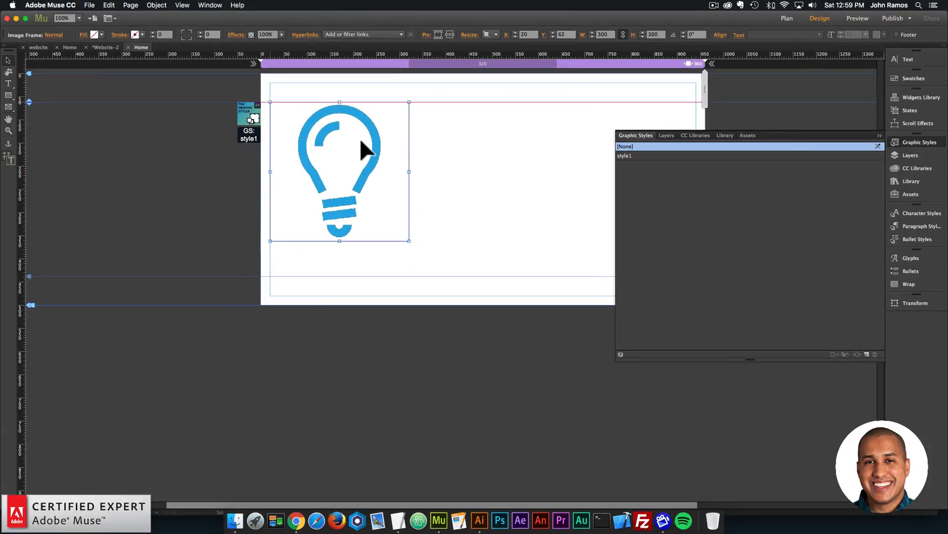
# Select the bulb image and the rectangle together, move them to X 330, Y 62, and deselect them
pyautogui.click(454, 153)
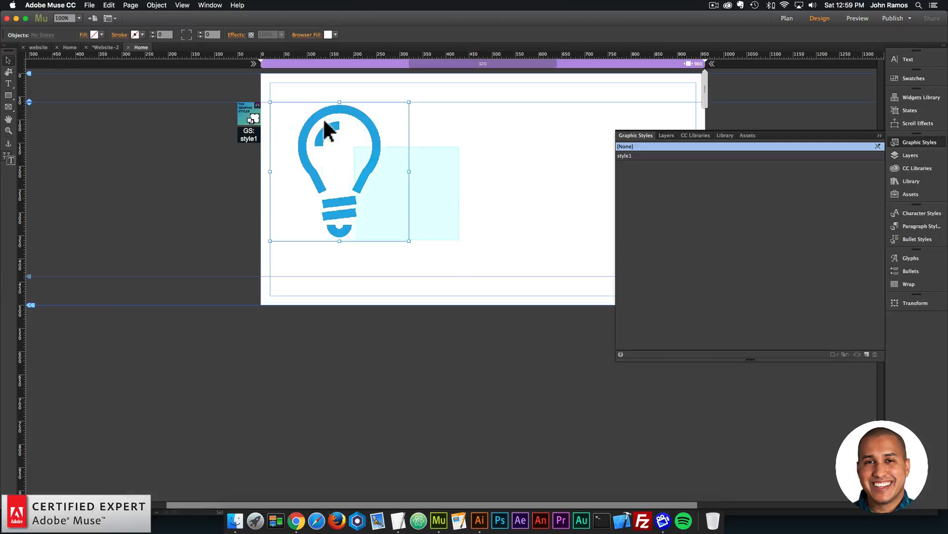
pyautogui.moveTo(325, 123); pyautogui.dragTo(460, 107)
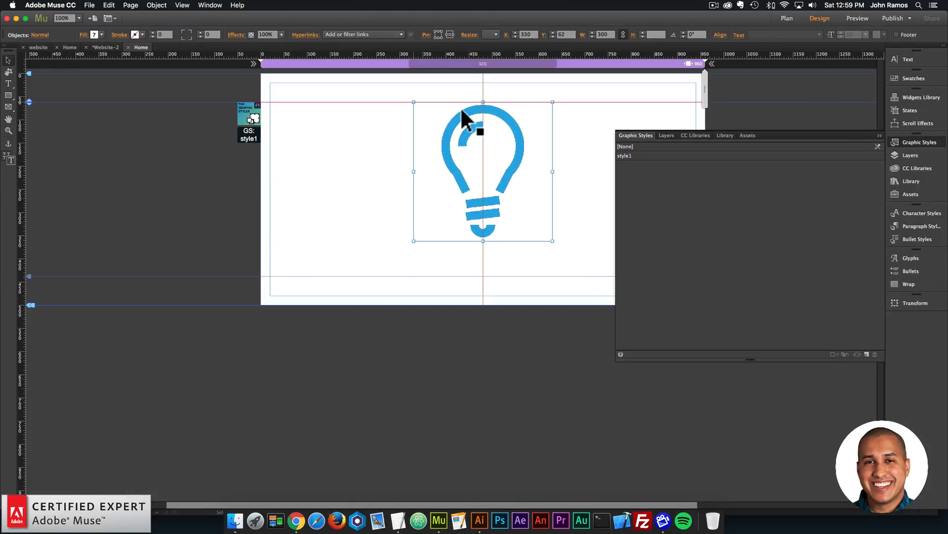
pyautogui.click(405, 171)
# Preview the page in the browser to check the animated gradient inside the bulb, and return to Adobe Muse
pyautogui.click(87, 5)
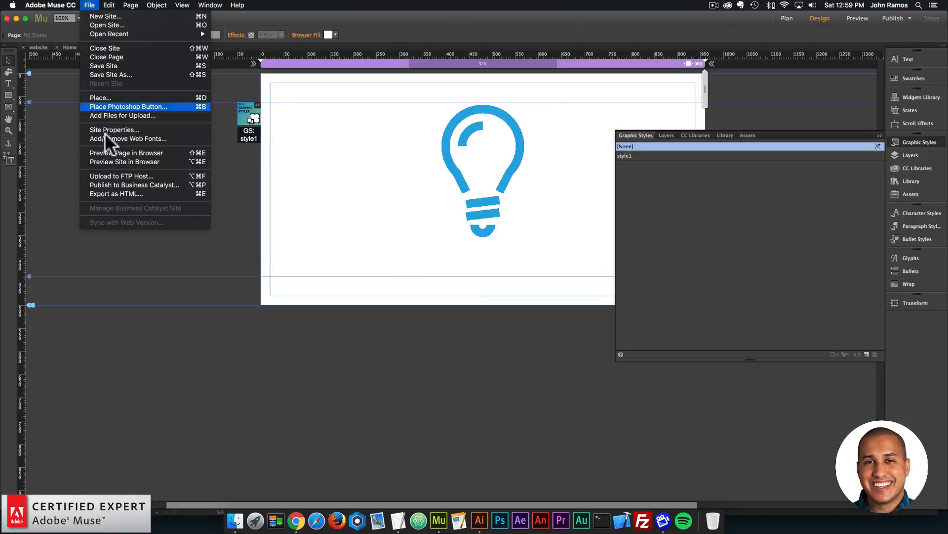
pyautogui.click(113, 152)
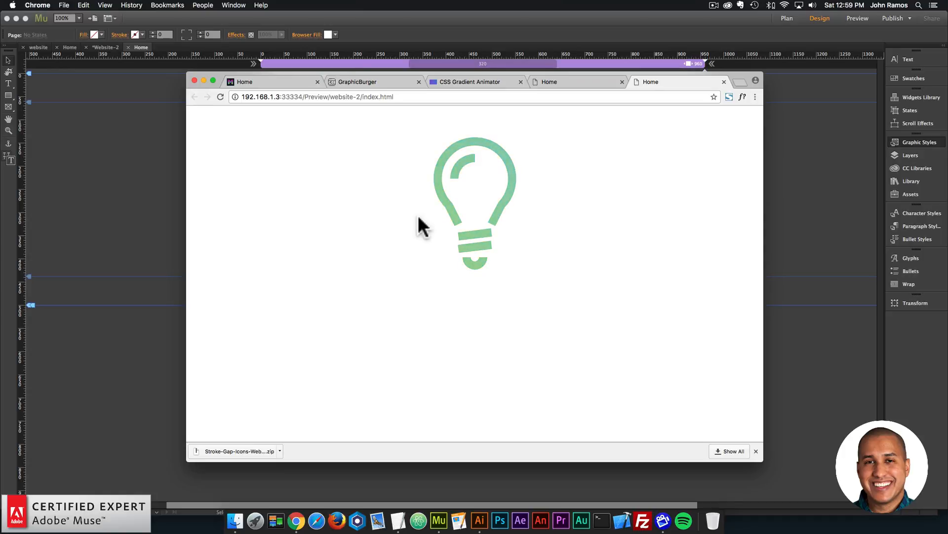
pyautogui.click(438, 512)
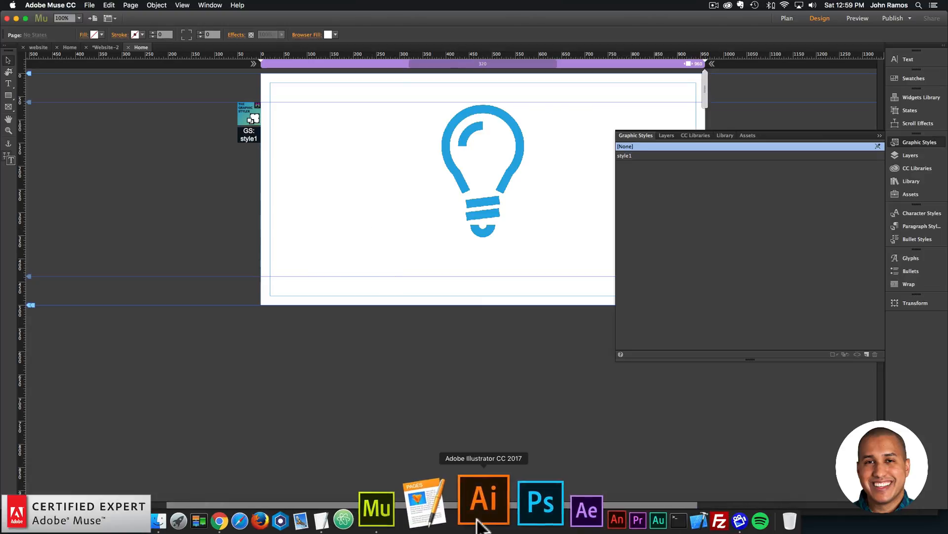
# Switch to Illustrator and create a new document with the preset settings
pyautogui.click(478, 518)
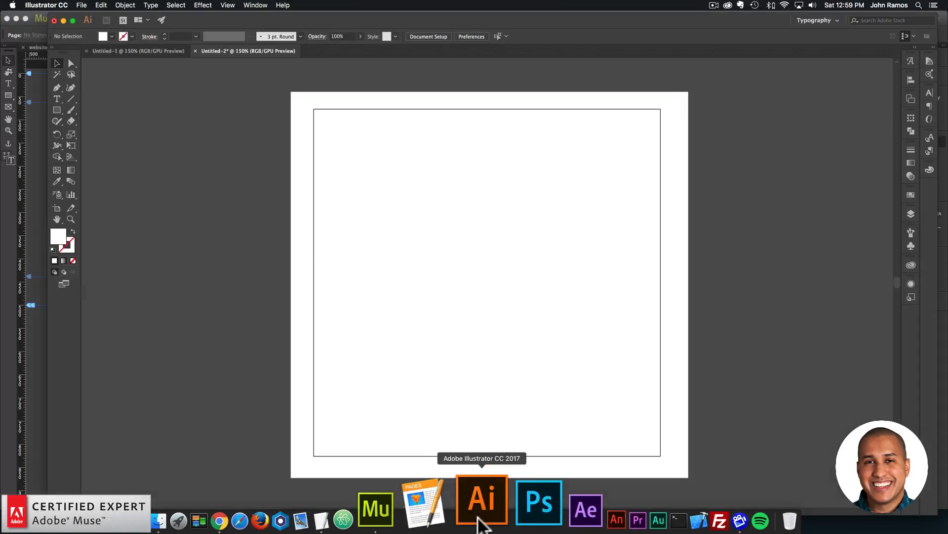
pyautogui.click(81, 5)
pyautogui.click(101, 23)
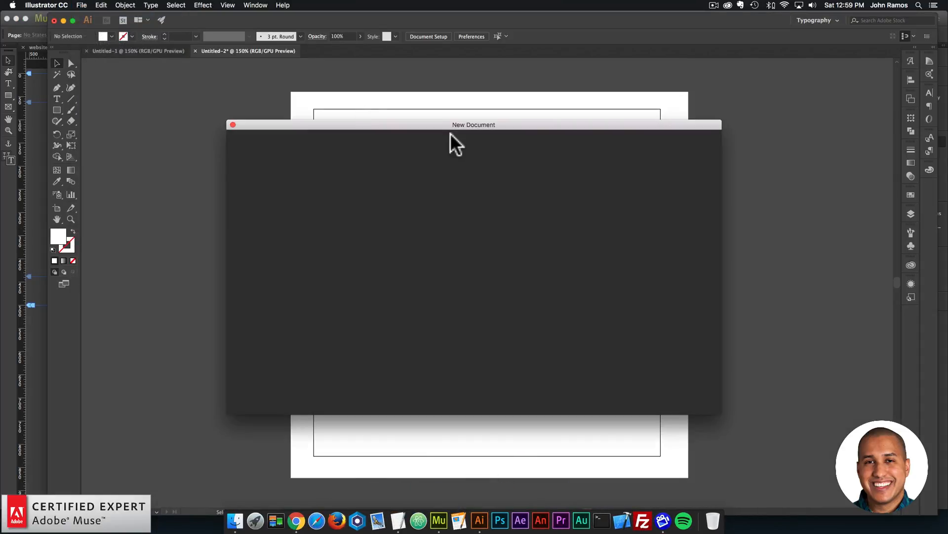
pyautogui.click(695, 398)
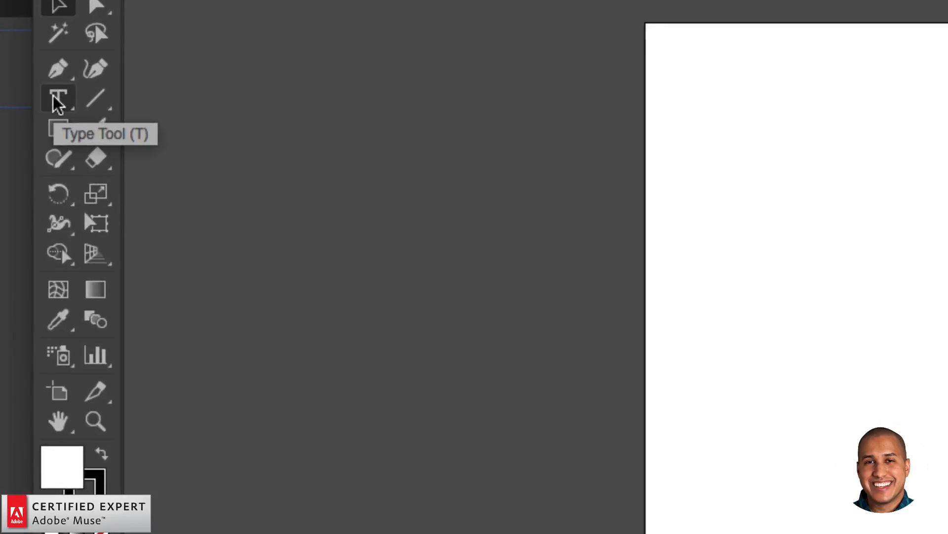
# Add the text "MUSE FOR YOU" to the upper middle of the artboard with the Type tool
pyautogui.click(56, 99)
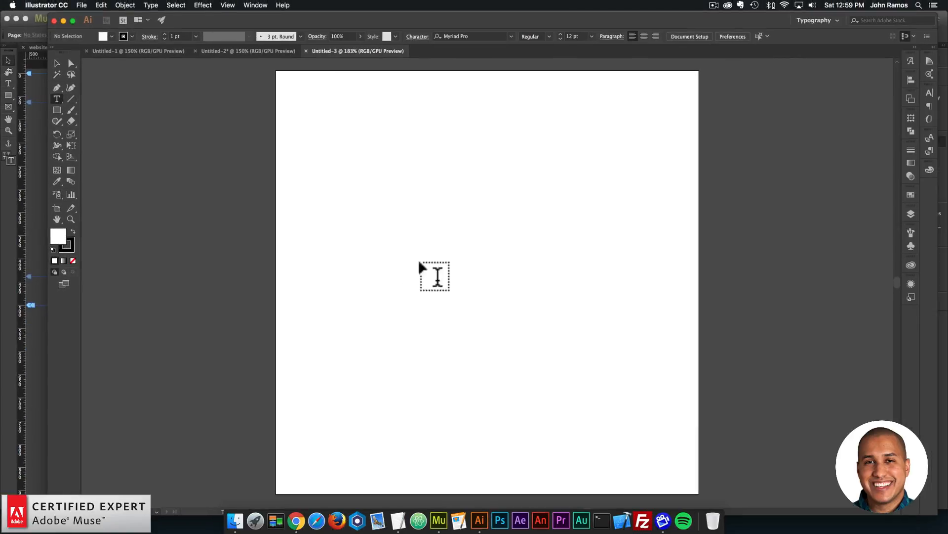
pyautogui.click(393, 227)
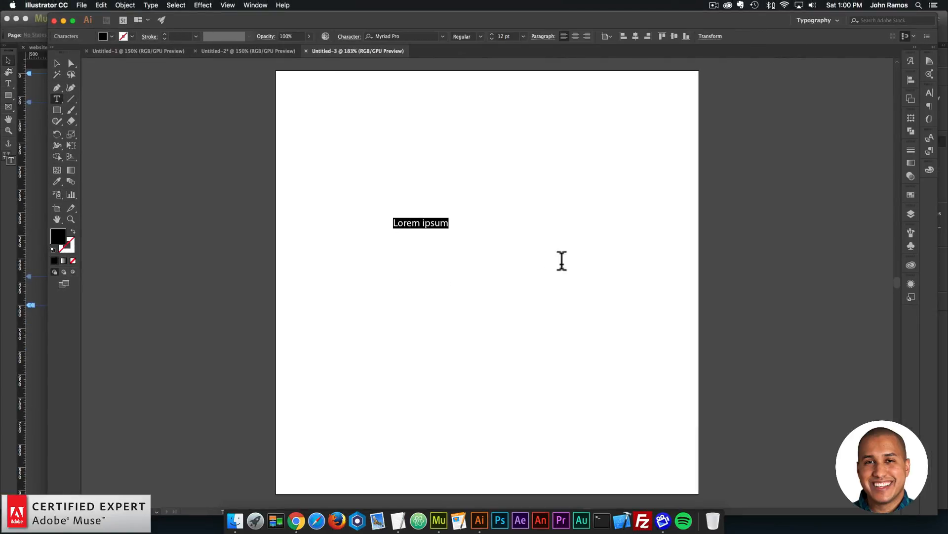
pyautogui.write('MUSE FOR YOU')
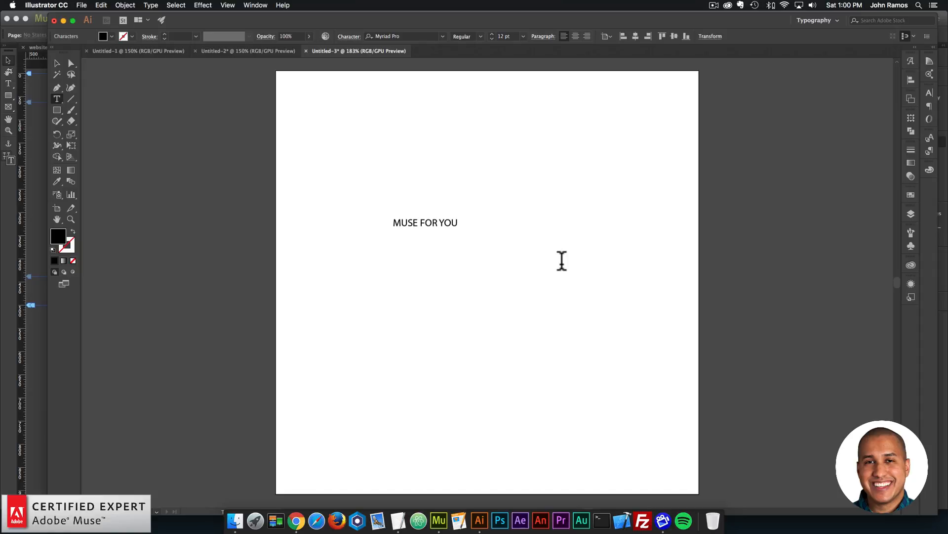
# Set the font of the "MUSE FOR YOU" text to Roboto Medium and select the text as an object
pyautogui.press('super+a')
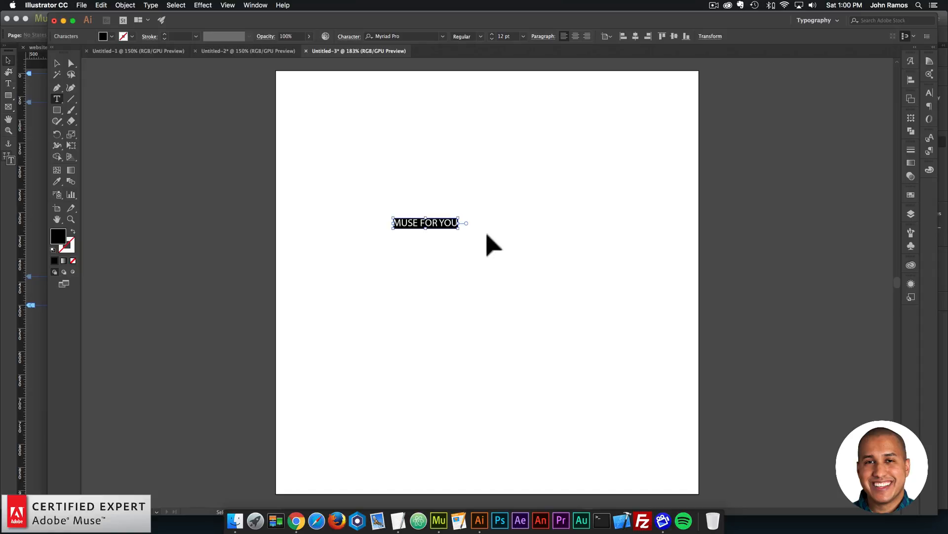
pyautogui.click(420, 36)
pyautogui.write('robo')
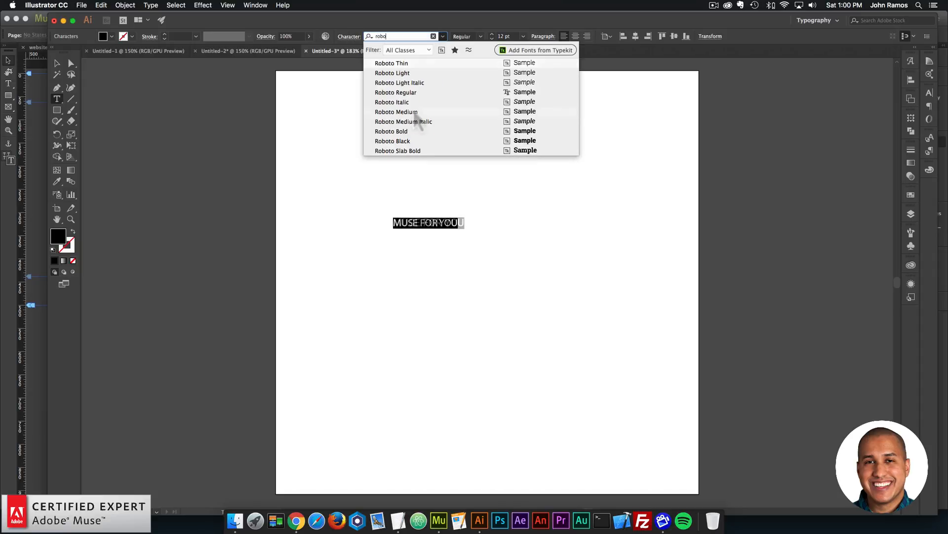
pyautogui.click(416, 114)
pyautogui.click(53, 64)
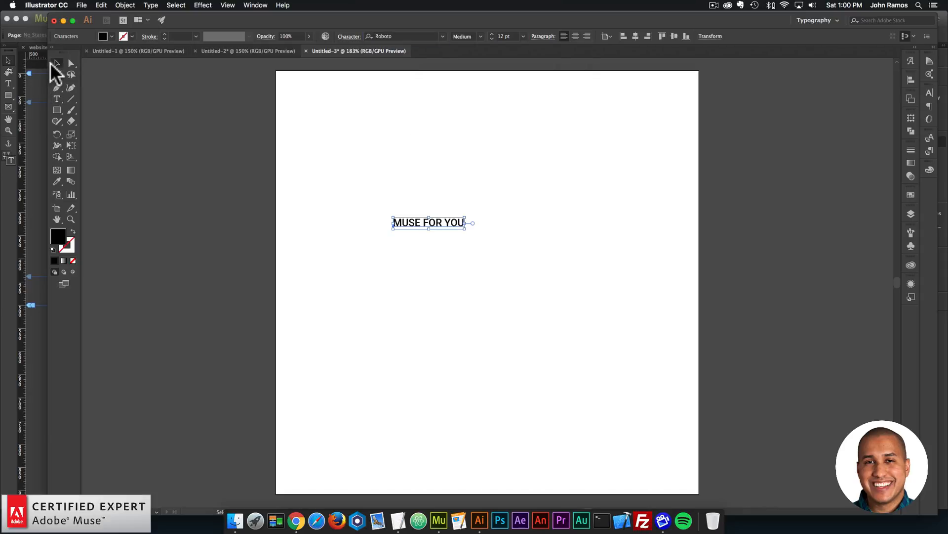
pyautogui.click(346, 172)
pyautogui.click(458, 226)
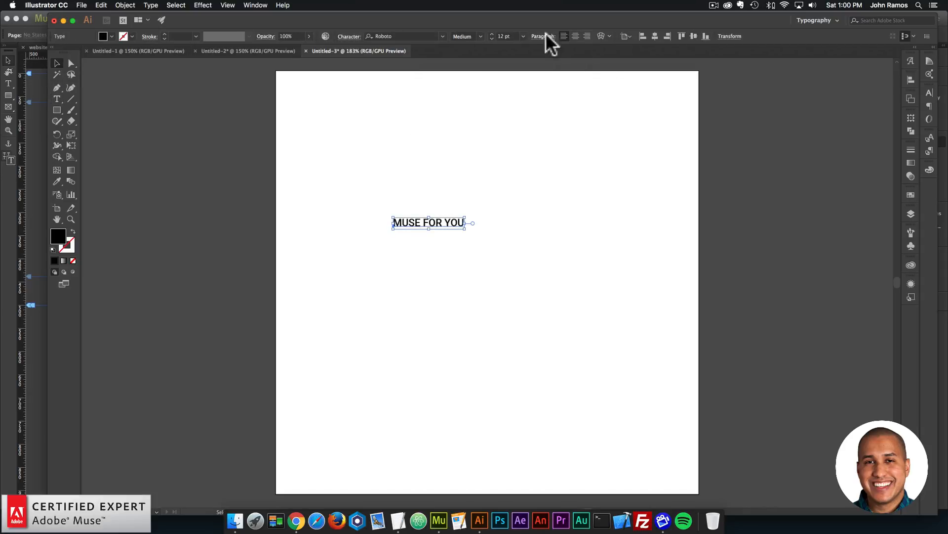
# Set the "MUSE FOR YOU" text size to 80 pt and move the text back over the middle of the artboard
pyautogui.click(502, 35)
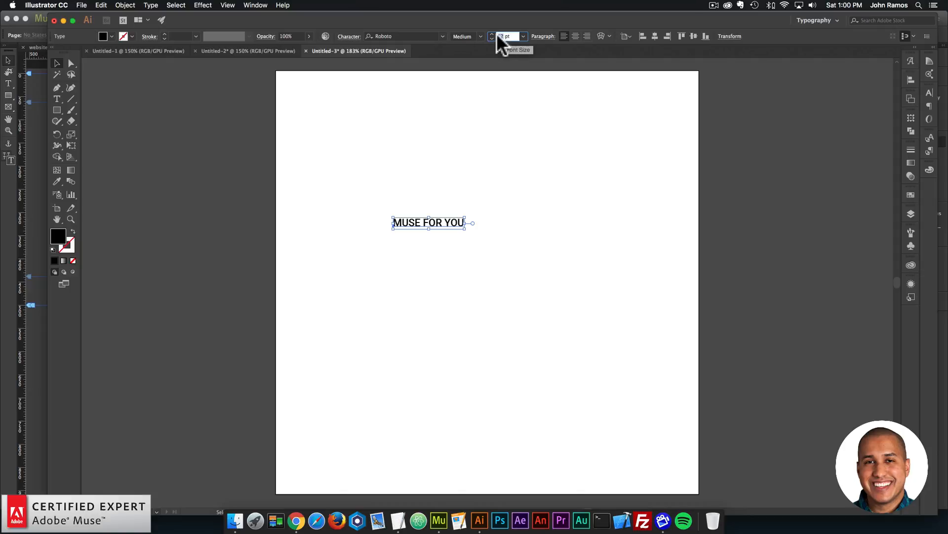
pyautogui.write('80')
pyautogui.press('Return')
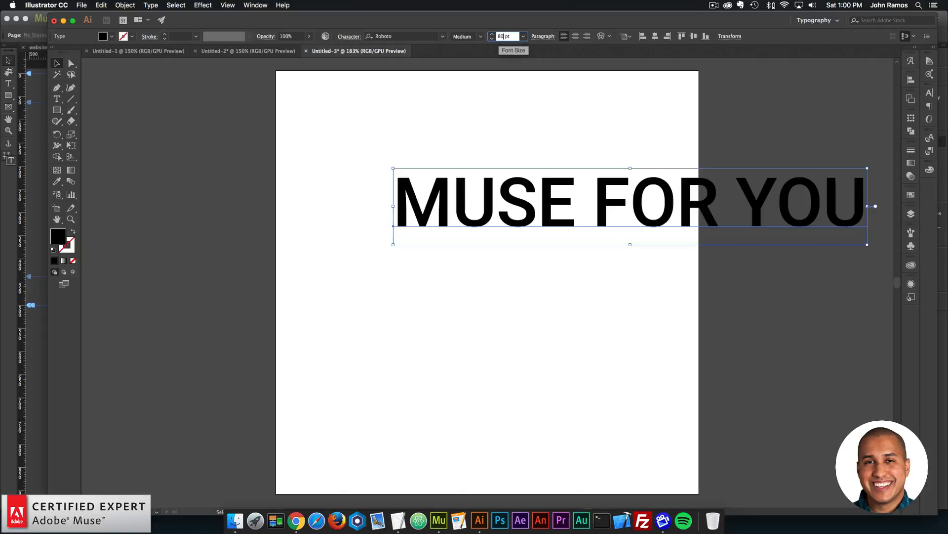
pyautogui.moveTo(595, 198); pyautogui.dragTo(425, 236)
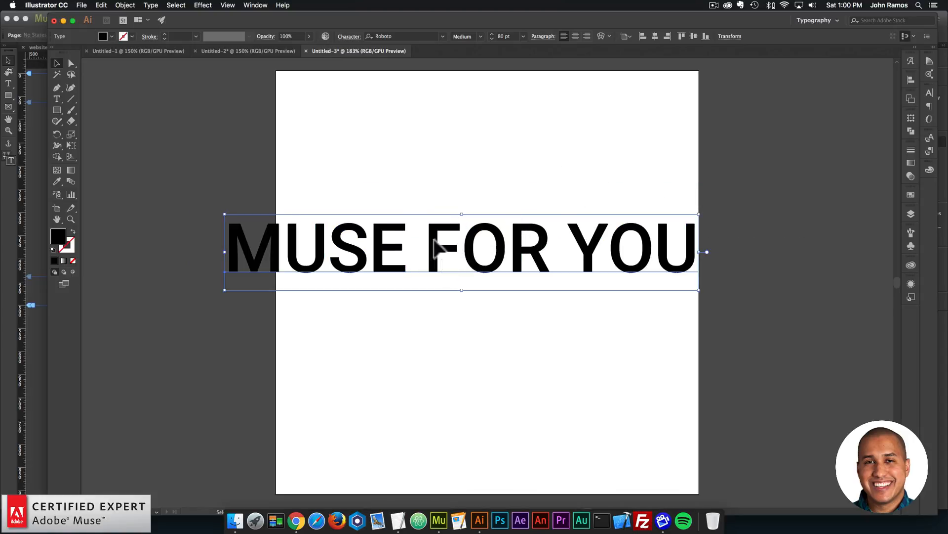
# Deselect the text and fit the artboard to the artwork bounds
pyautogui.click(425, 186)
pyautogui.click(125, 4)
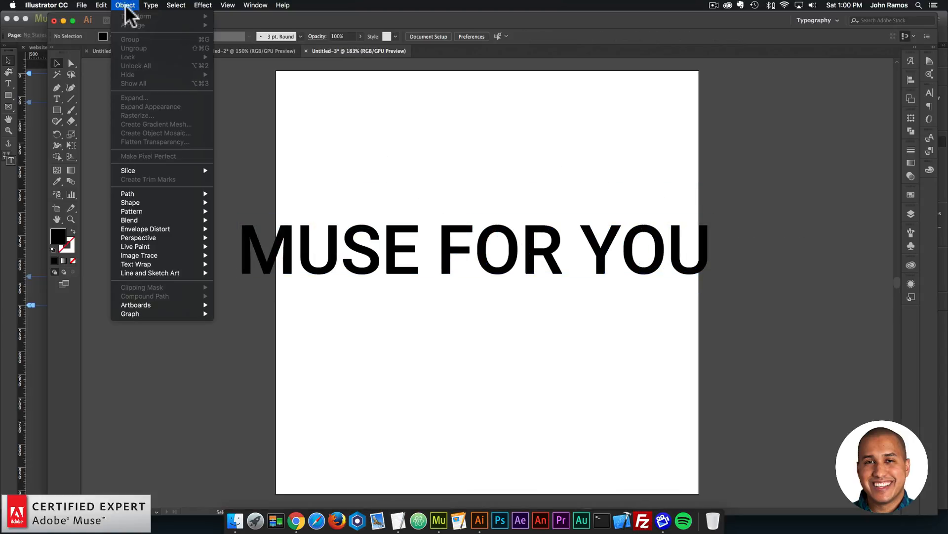
pyautogui.moveTo(148, 305)
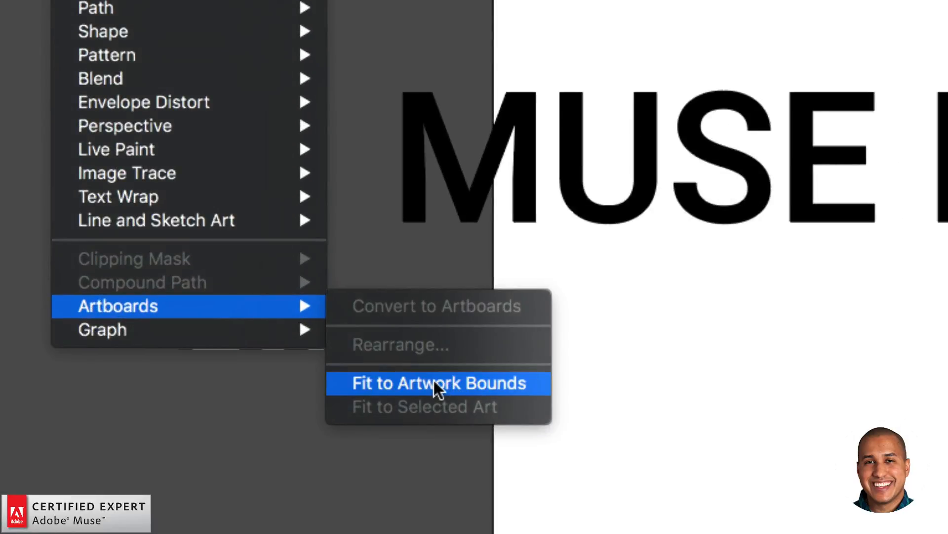
pyautogui.click(435, 383)
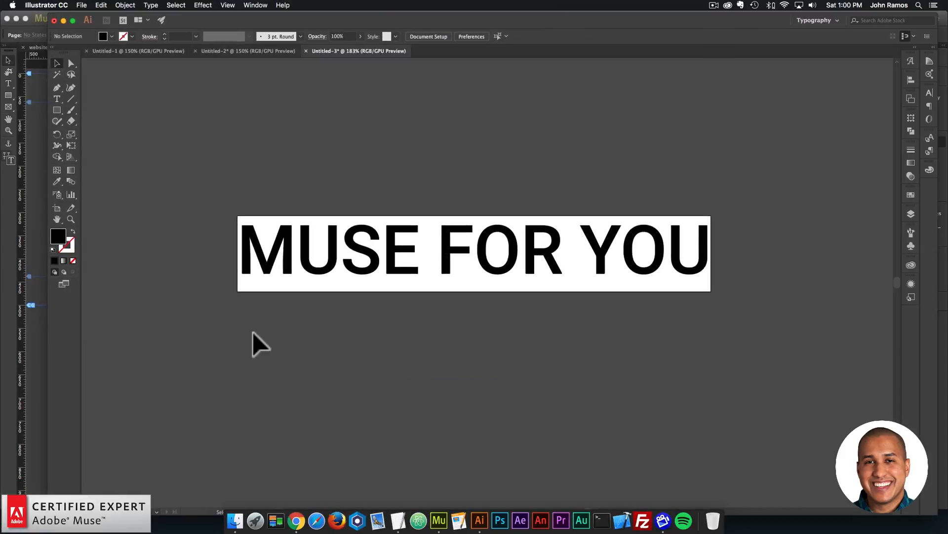
# Convert the "MUSE FOR YOU" text to outlines and center it horizontally and vertically on the artboard
pyautogui.click(447, 253)
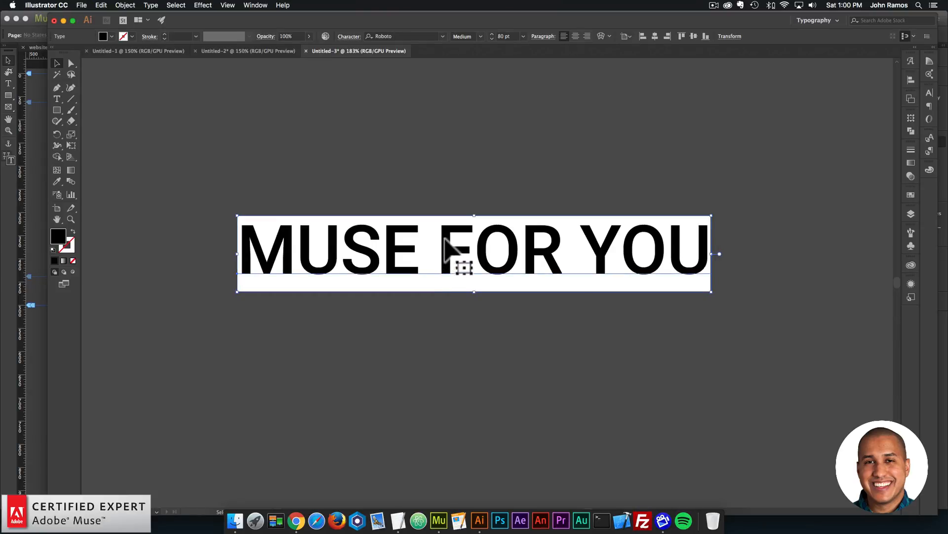
pyautogui.rightClick(444, 240)
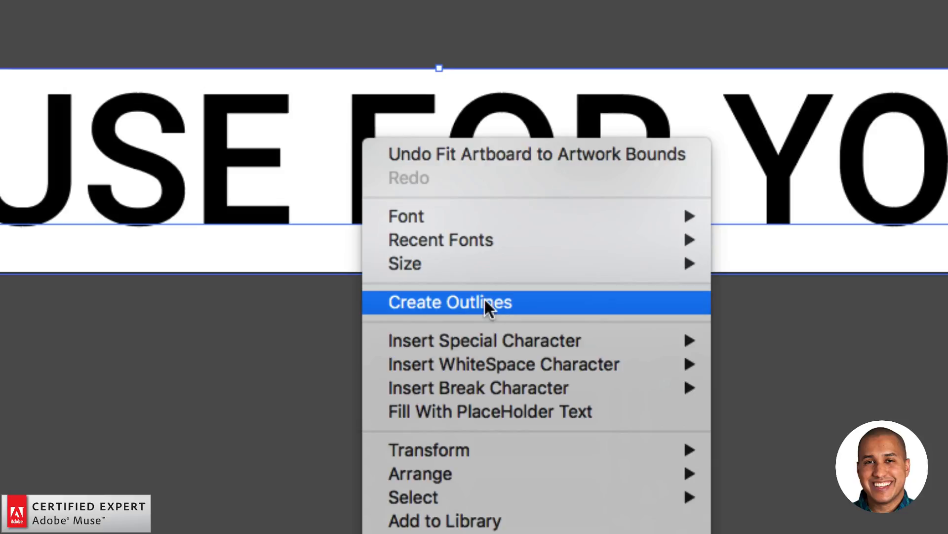
pyautogui.click(484, 298)
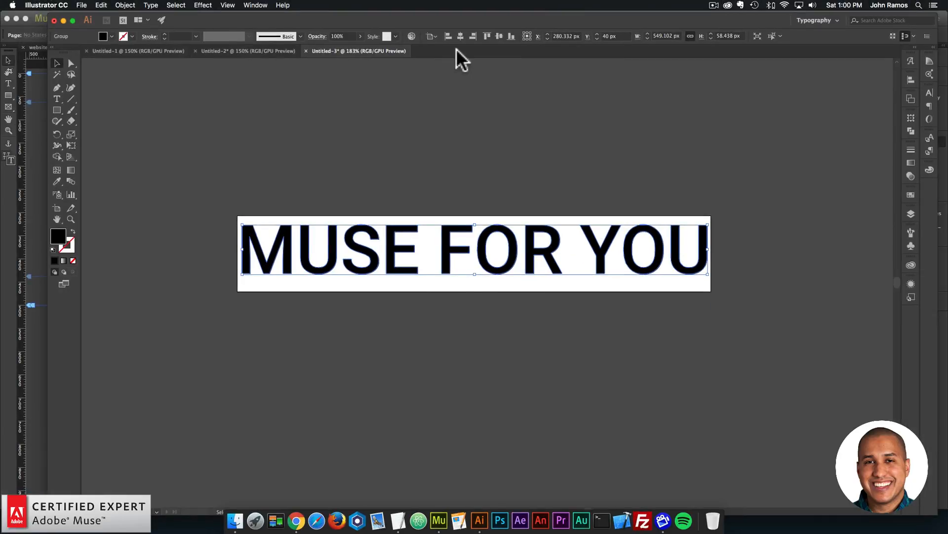
pyautogui.click(461, 37)
pyautogui.click(499, 36)
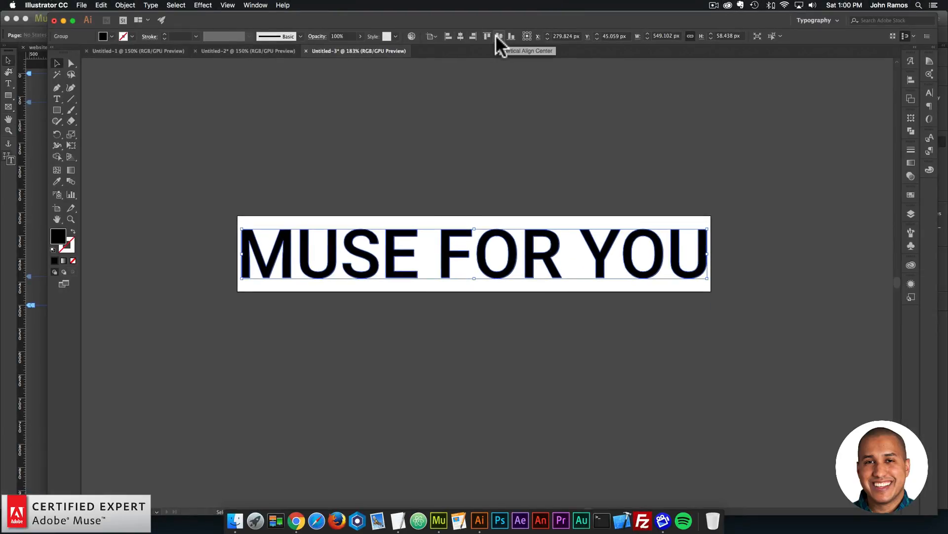
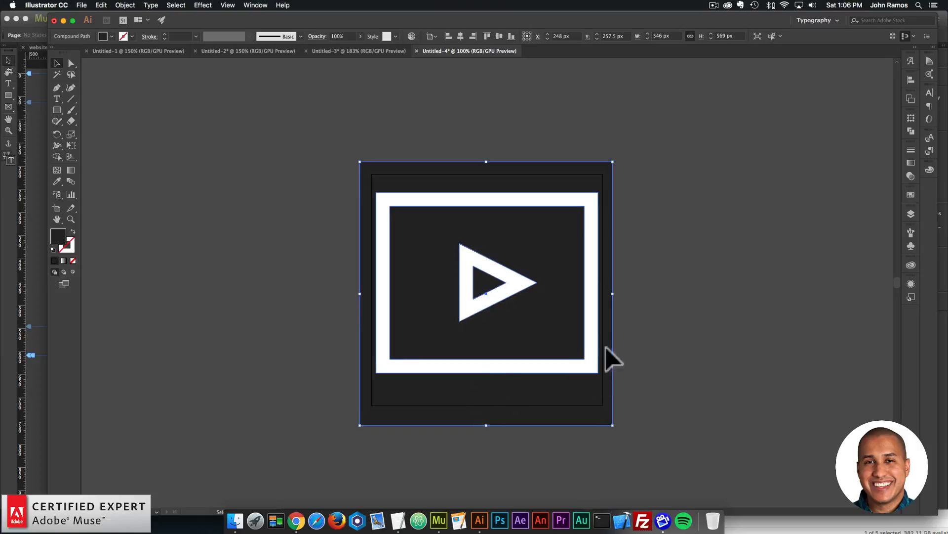
# Export the dark play-icon artwork as an SVG named icon-2-dark into the video folder, using artboards
pyautogui.click(659, 349)
pyautogui.click(81, 6)
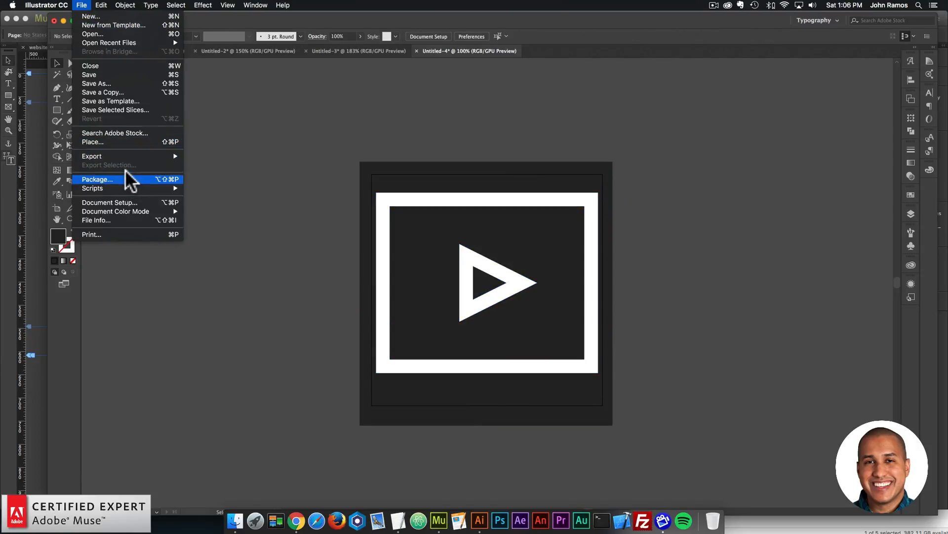
pyautogui.moveTo(125, 156)
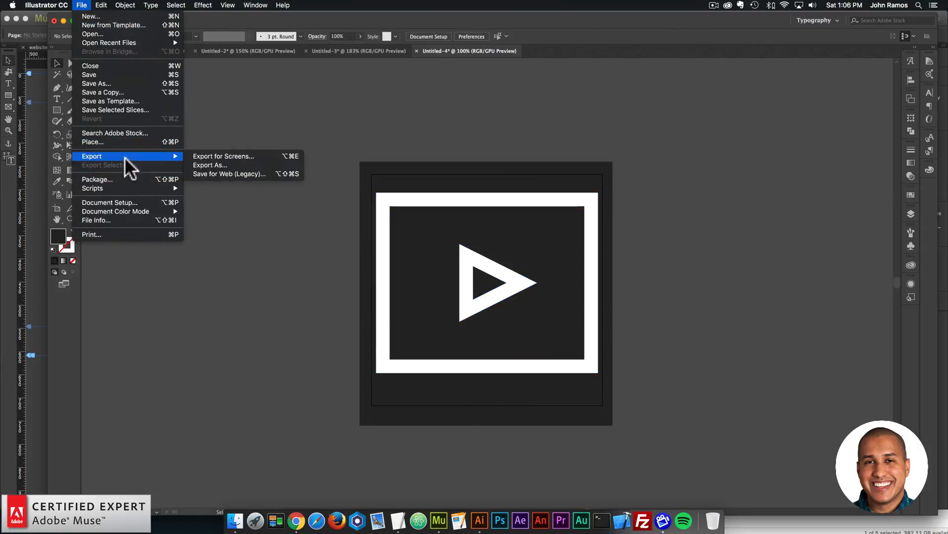
pyautogui.click(221, 163)
pyautogui.click(211, 480)
pyautogui.click(228, 467)
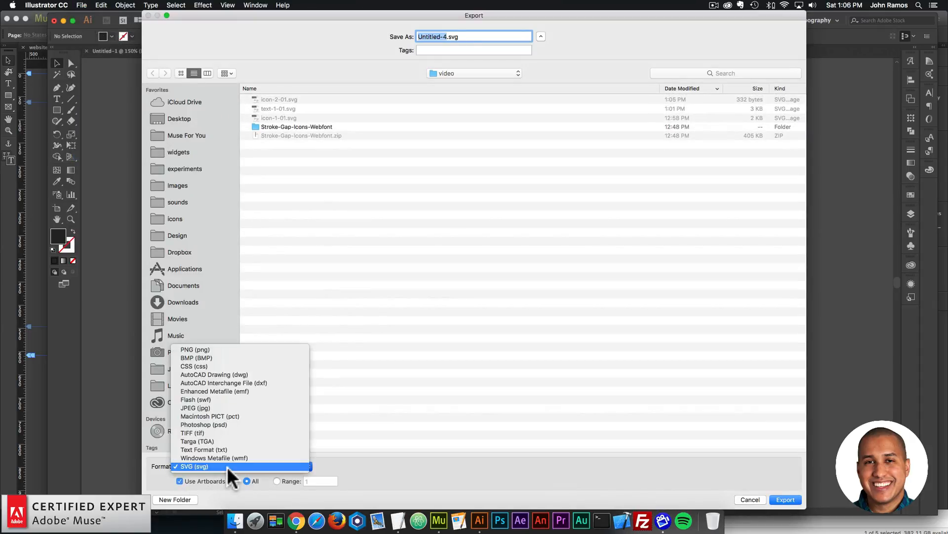
pyautogui.click(228, 470)
pyautogui.write('icon-2-dark')
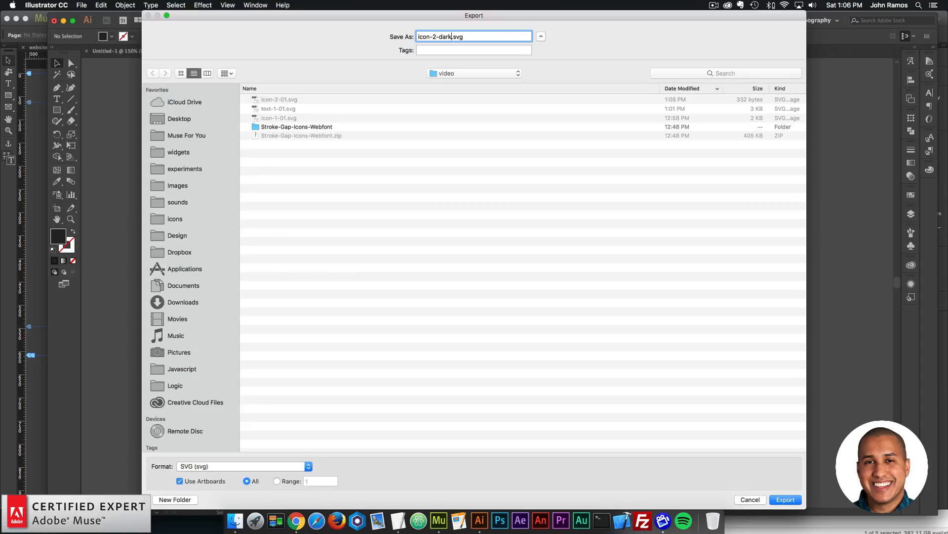
pyautogui.press('Return')
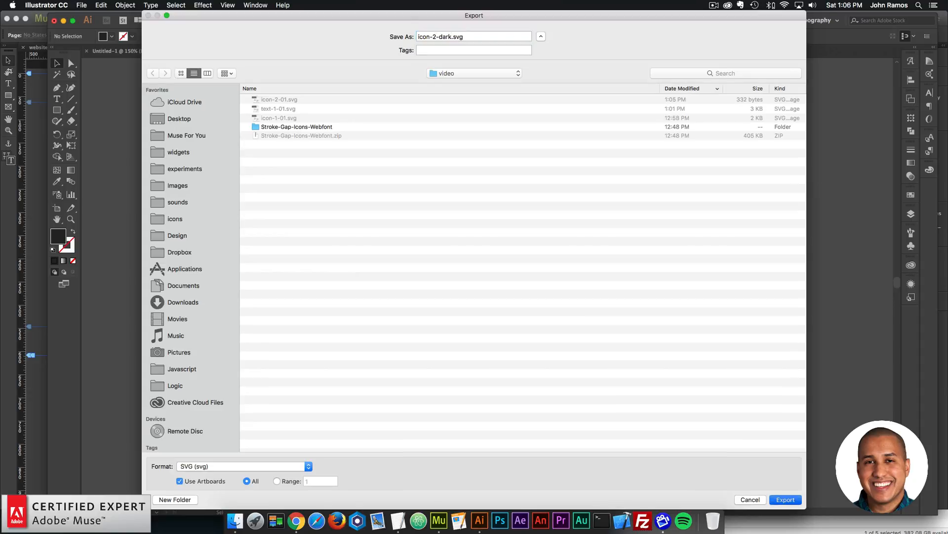
pyautogui.click(552, 304)
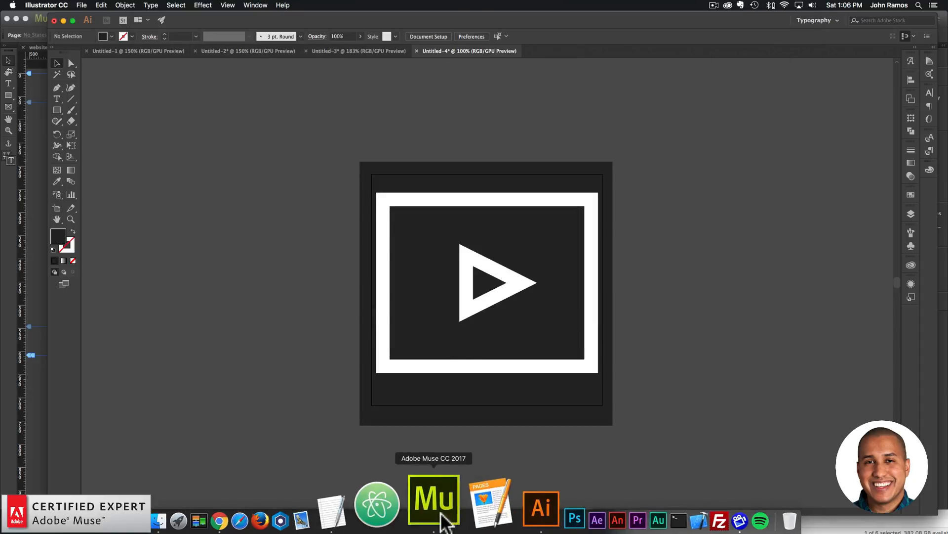
# Switch to Adobe Muse and replace the white play-icon image with icon-2-dark-01.svg from the video folder
pyautogui.click(439, 520)
pyautogui.click(547, 316)
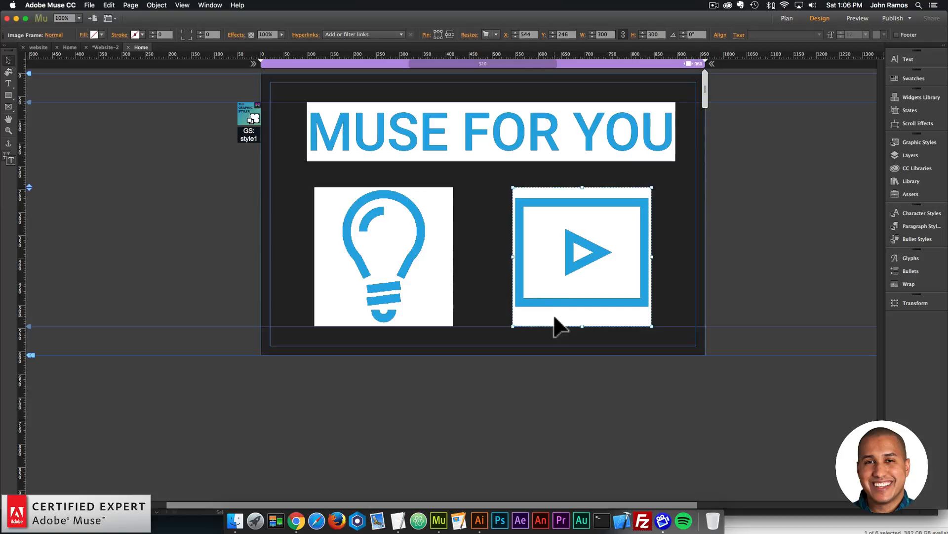
pyautogui.moveTo(555, 318); pyautogui.dragTo(715, 303)
pyautogui.press('Delete')
pyautogui.click(247, 501)
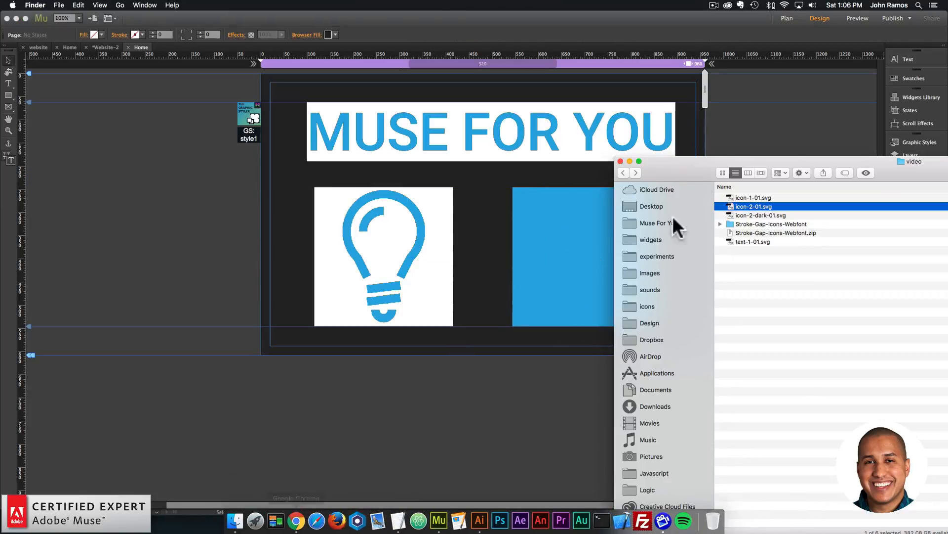
pyautogui.moveTo(748, 214); pyautogui.dragTo(489, 202)
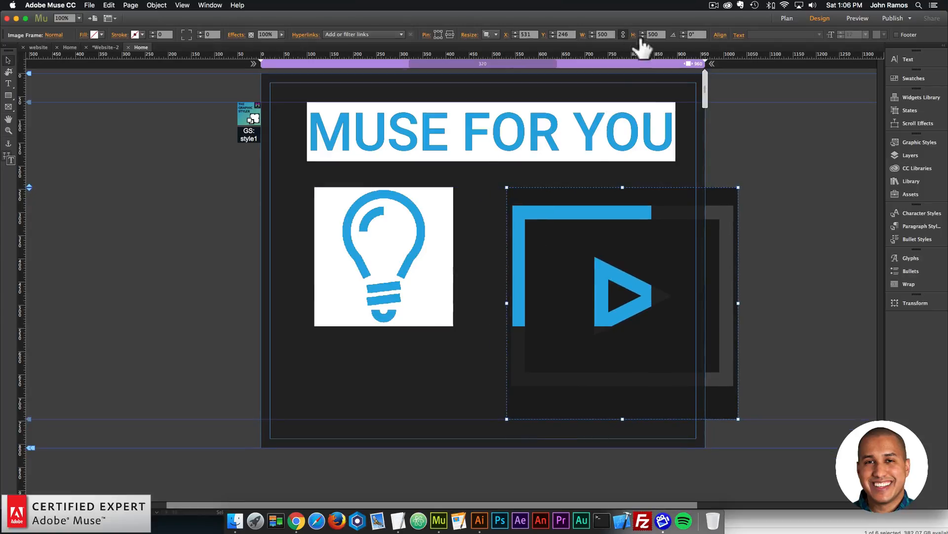
# Set the dark play-icon image's width to 300 with proportional height and align it over the blue square
pyautogui.click(602, 34)
pyautogui.write('300')
pyautogui.press('Return')
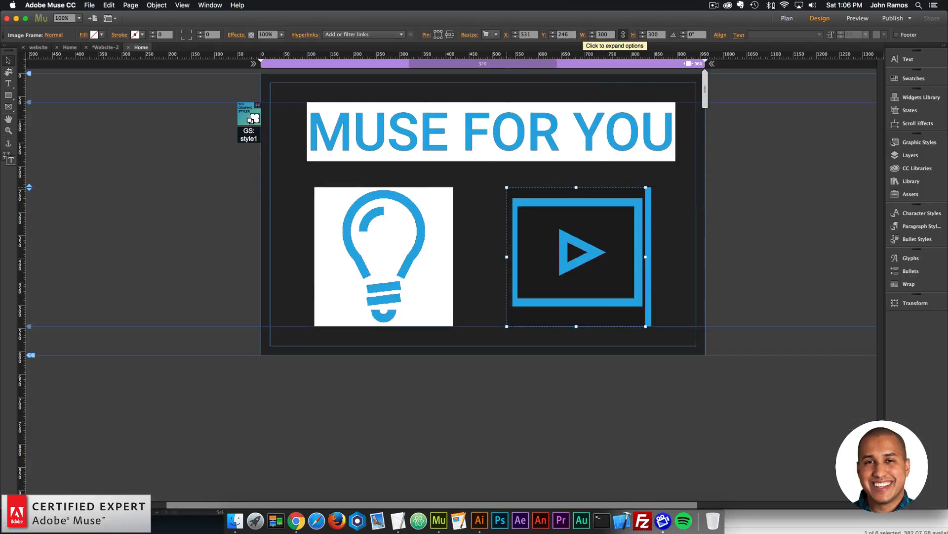
pyautogui.moveTo(579, 191); pyautogui.dragTo(568, 208)
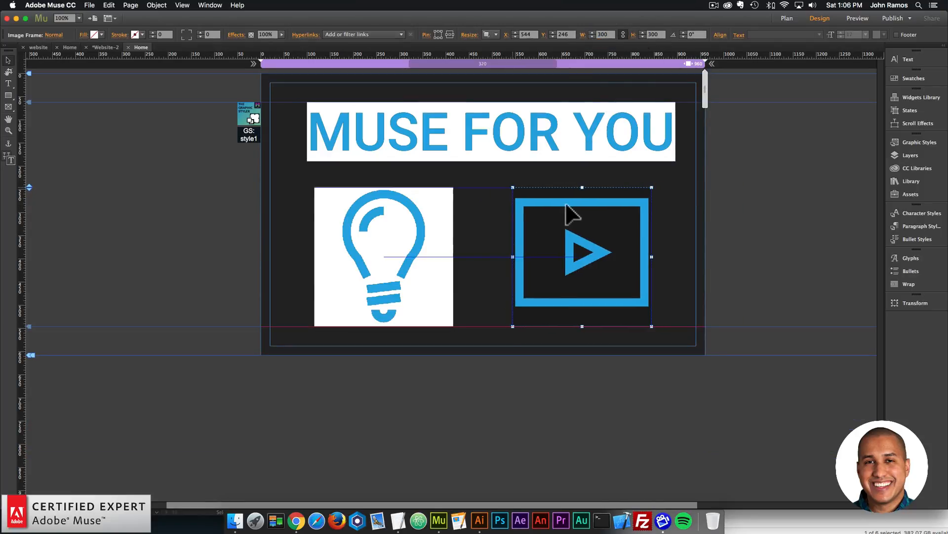
# Preview the page in the browser to check the gradient through the dark play icon, and return to Adobe Muse
pyautogui.click(671, 217)
pyautogui.click(89, 5)
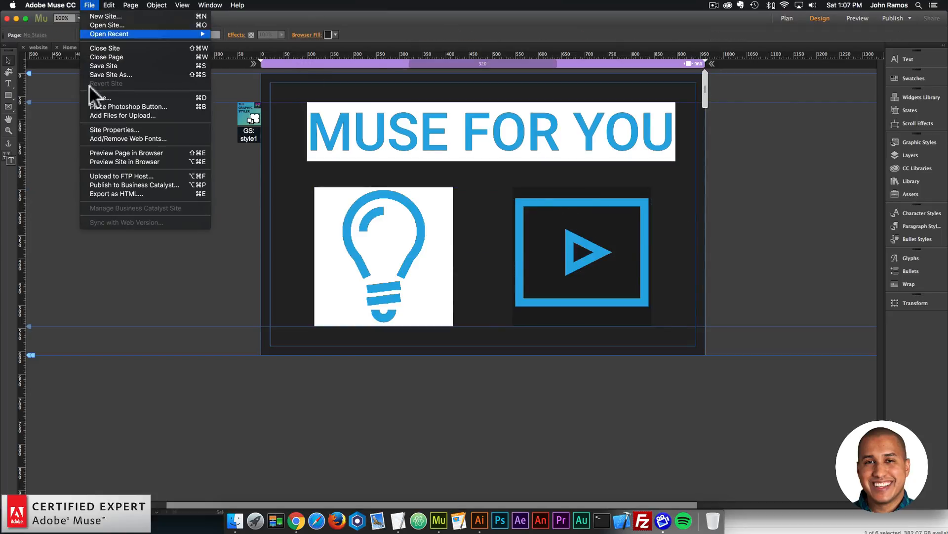
pyautogui.click(113, 153)
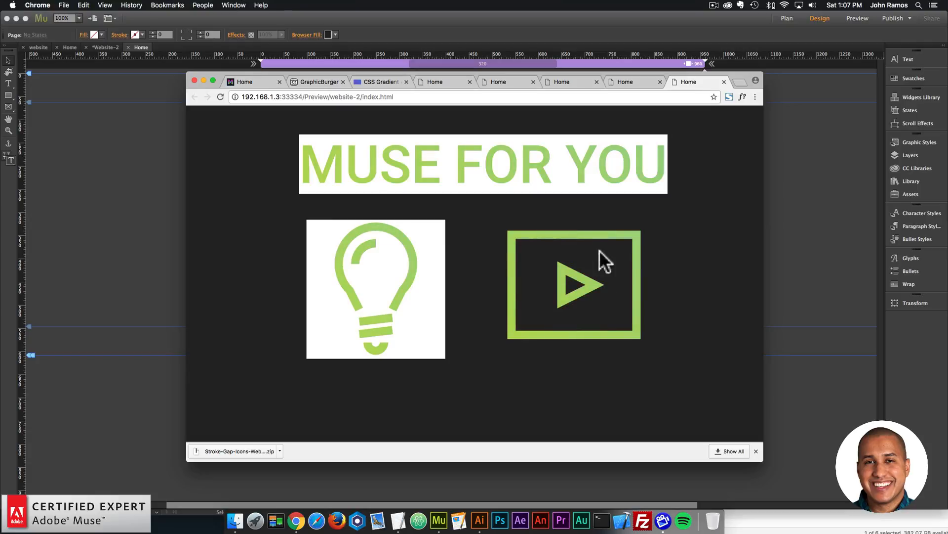
pyautogui.click(152, 225)
# Select the light bulb and "MUSE FOR YOU" graphics together and hide them in the breakpoint
pyautogui.click(430, 242)
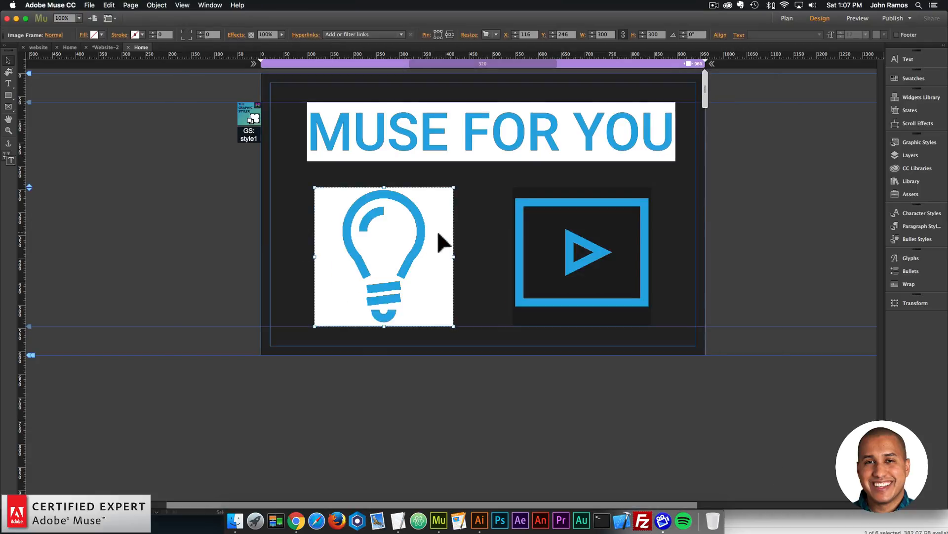
pyautogui.moveTo(303, 340); pyautogui.dragTo(420, 120)
pyautogui.rightClick(413, 119)
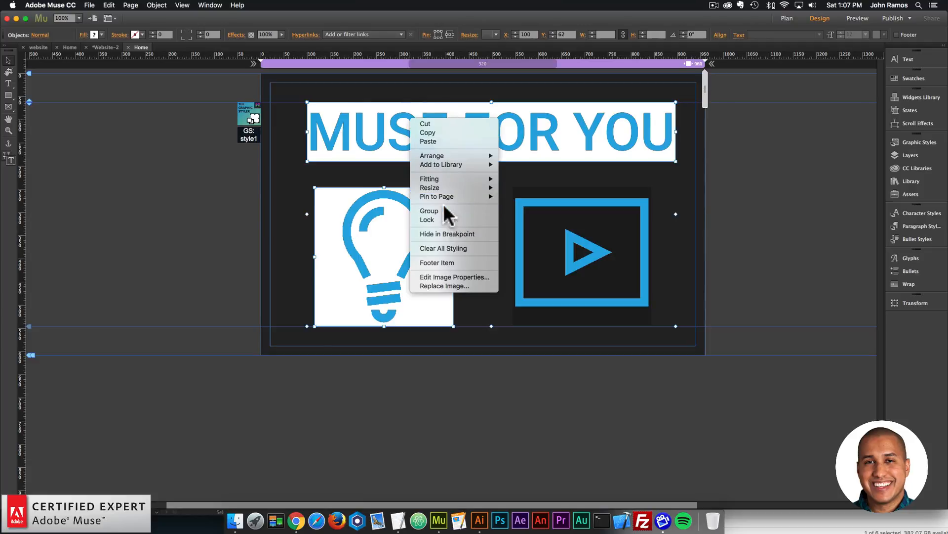
pyautogui.click(449, 232)
# Preview the page in the browser with only the play icon shown, and return to Adobe Muse
pyautogui.click(89, 6)
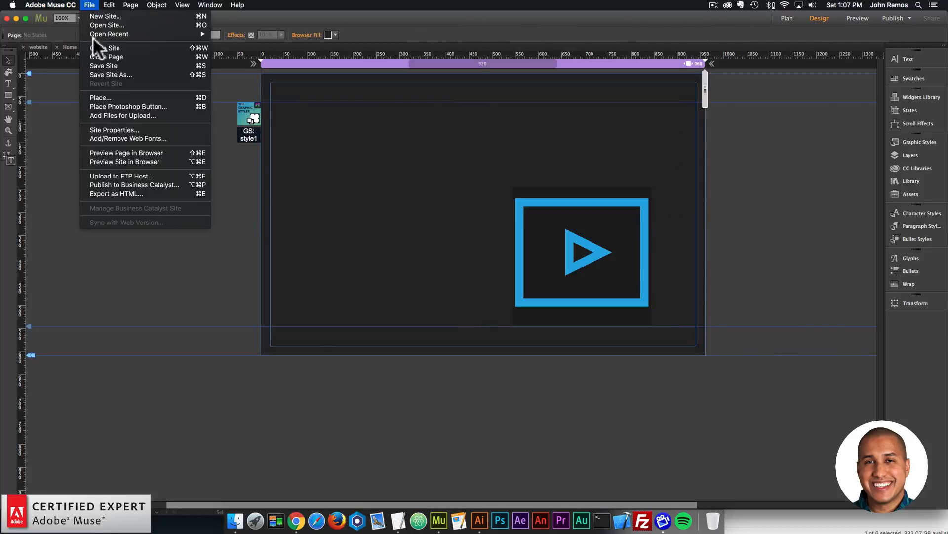
pyautogui.click(120, 151)
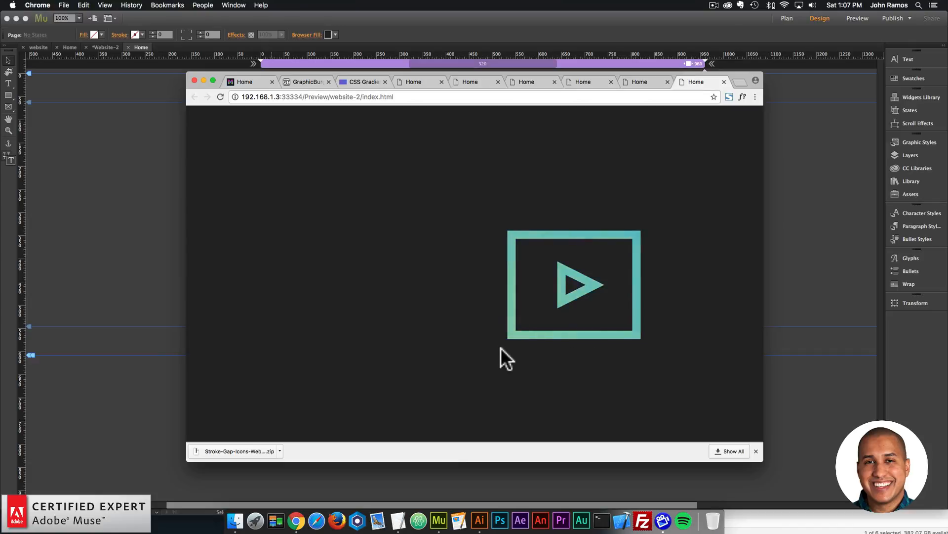
pyautogui.click(438, 520)
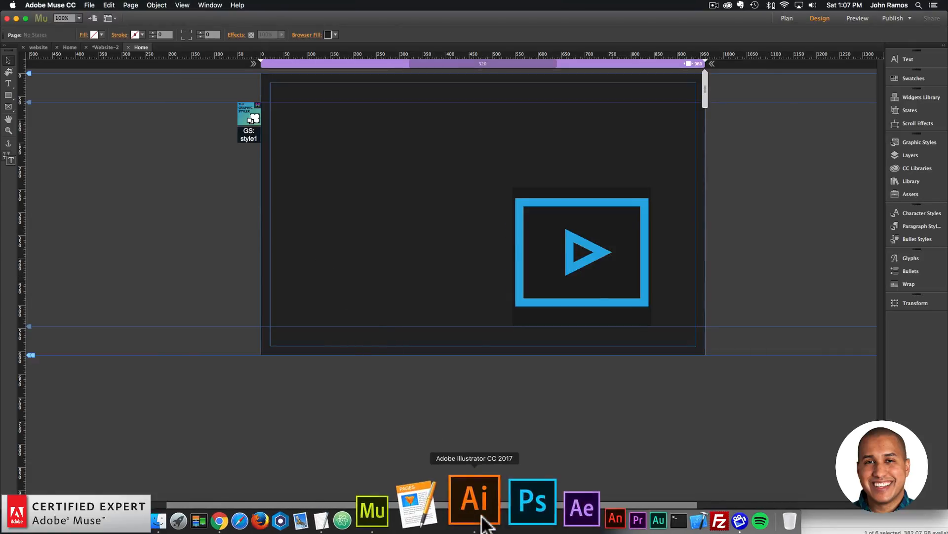
# Switch to Illustrator and check the fill color of the play icon's dark background shape in the Color Picker
pyautogui.click(481, 517)
pyautogui.click(501, 174)
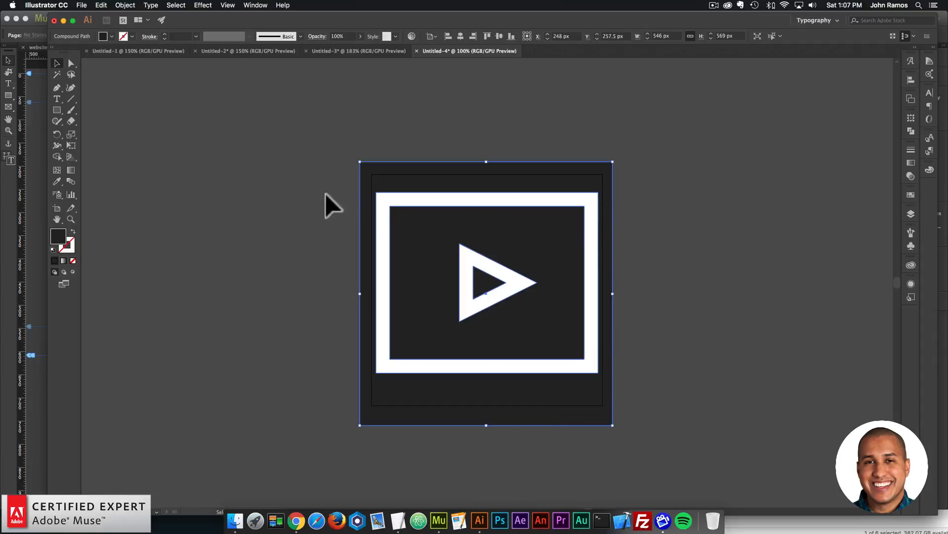
pyautogui.doubleClick(59, 237)
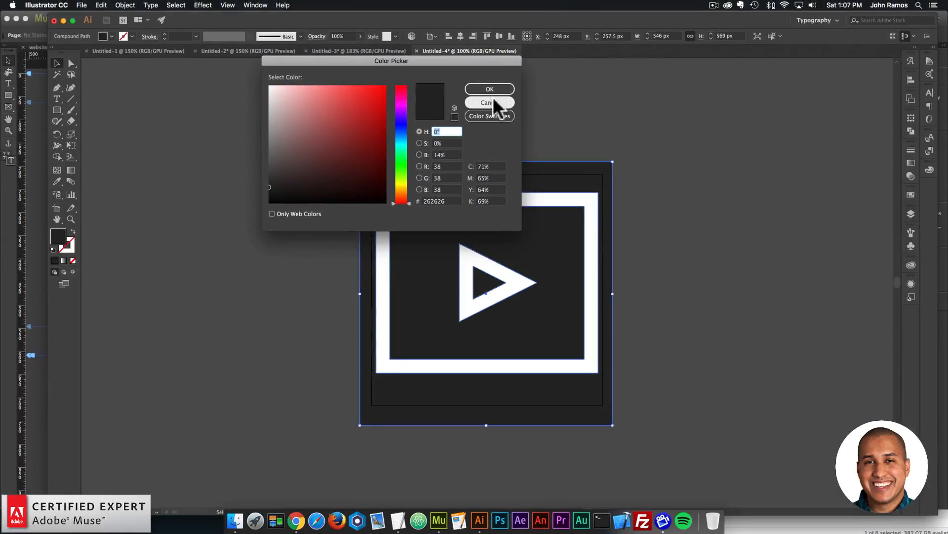
pyautogui.click(492, 94)
pyautogui.click(508, 121)
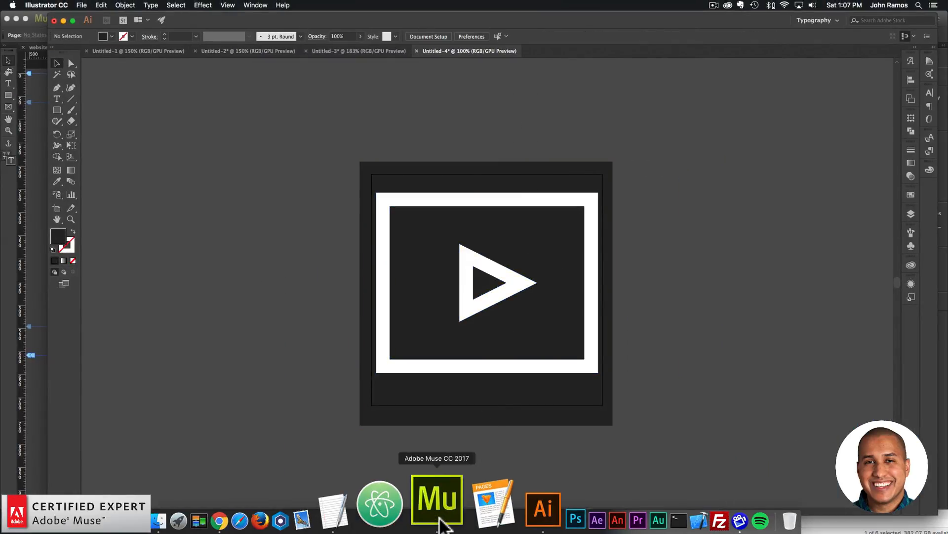
# Return to Adobe Muse, open the Graphic Styler widget's options and expand its list of websites
pyautogui.click(439, 519)
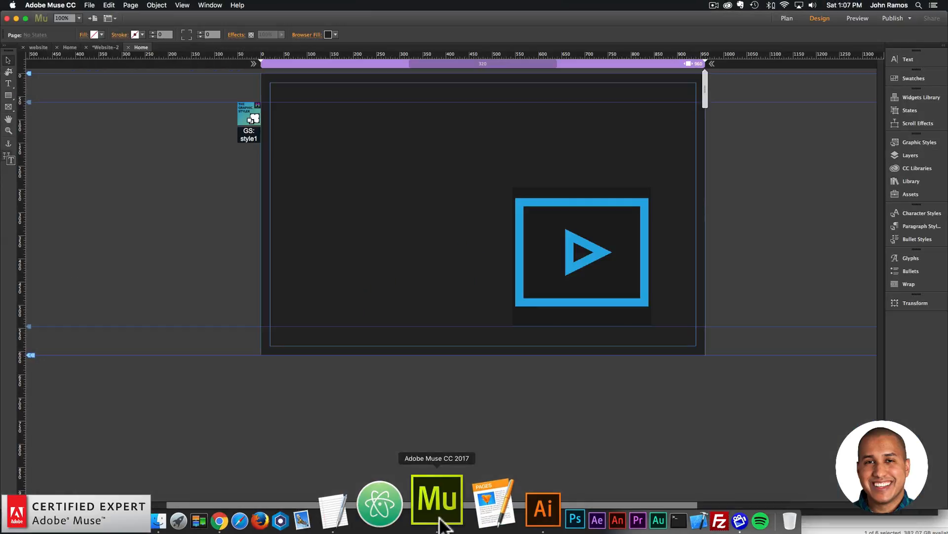
pyautogui.click(255, 121)
pyautogui.click(269, 100)
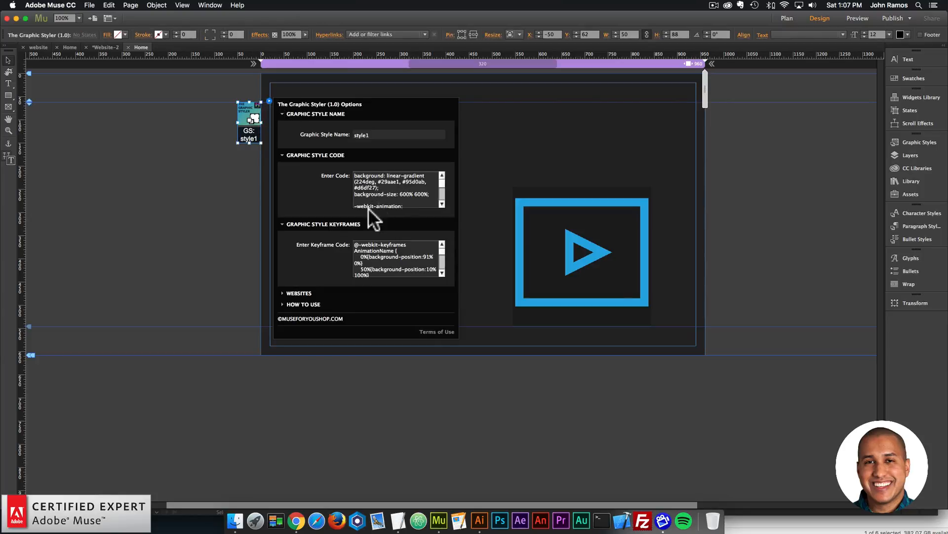
pyautogui.click(308, 293)
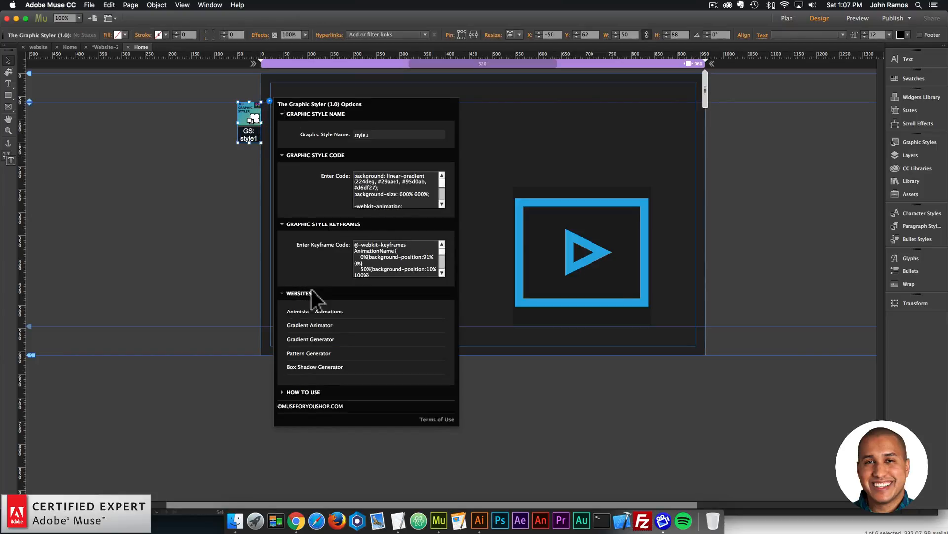
# Close the widget options and set the page's browser fill to white
pyautogui.click(313, 324)
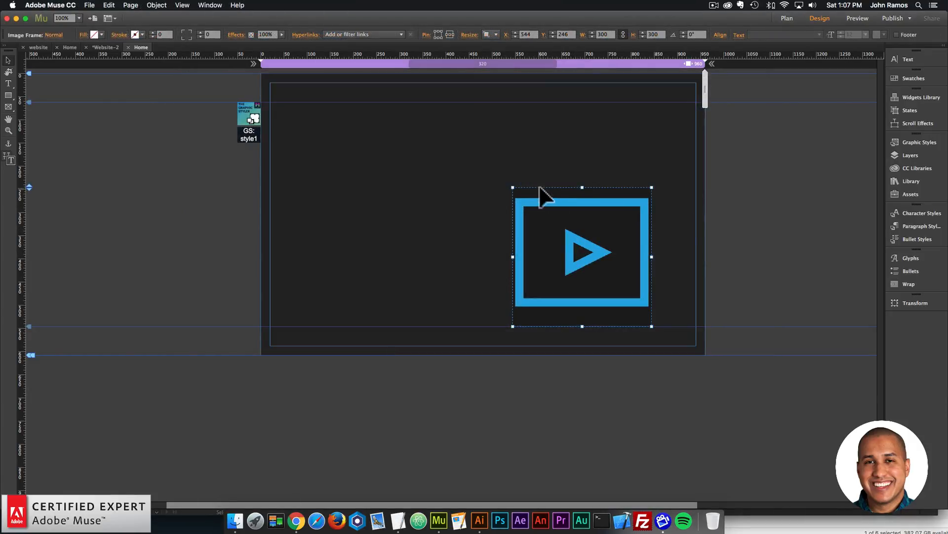
pyautogui.click(526, 143)
pyautogui.click(336, 34)
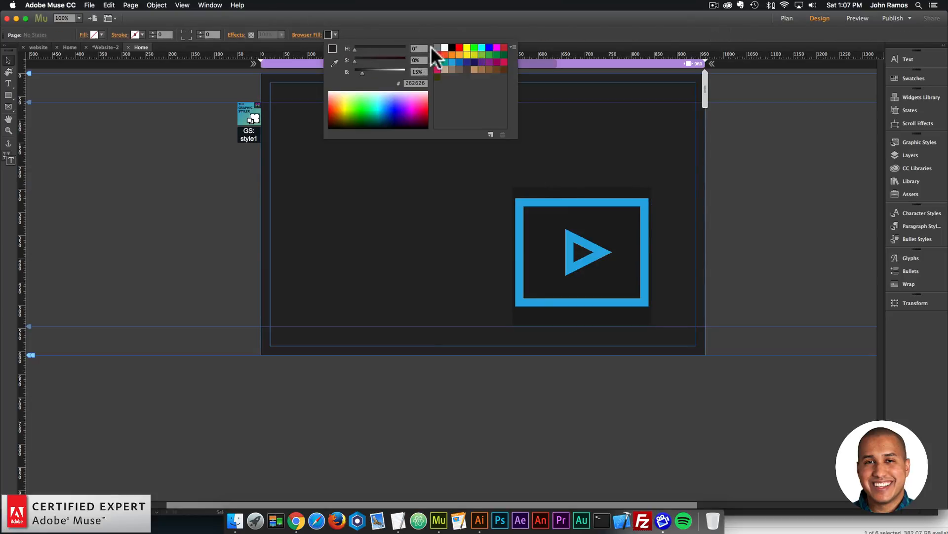
pyautogui.click(436, 48)
# Delete the dark play icon image and the solid blue rectangle behind it from the page
pyautogui.click(552, 189)
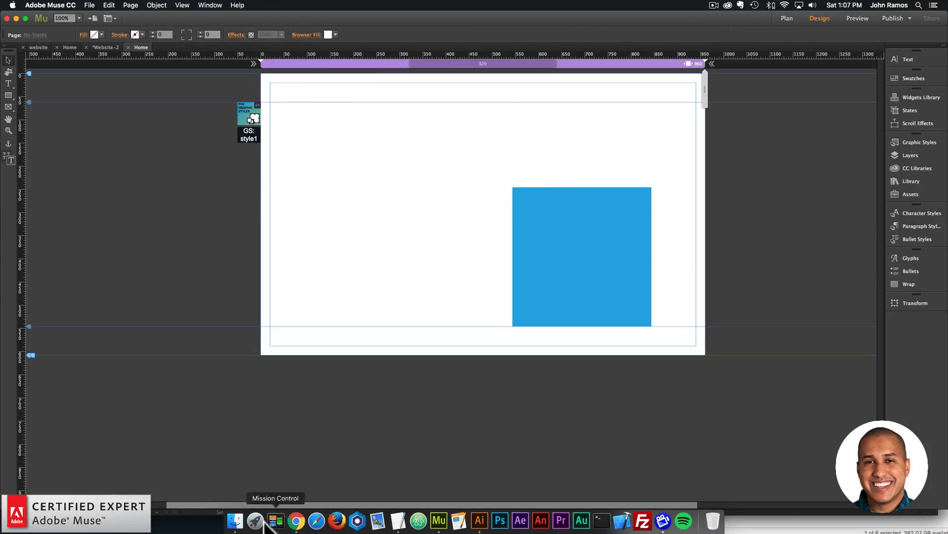
pyautogui.click(243, 514)
pyautogui.click(577, 227)
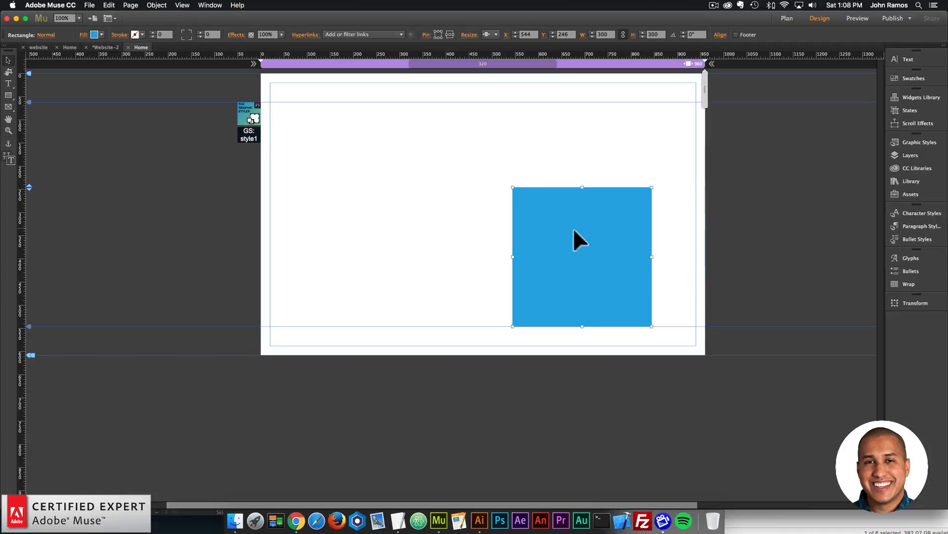
pyautogui.press('Delete')
# Draw a square near the middle of the page and set its size to 300 by 300
pyautogui.click(8, 95)
pyautogui.moveTo(423, 139); pyautogui.dragTo(555, 270)
pyautogui.click(6, 60)
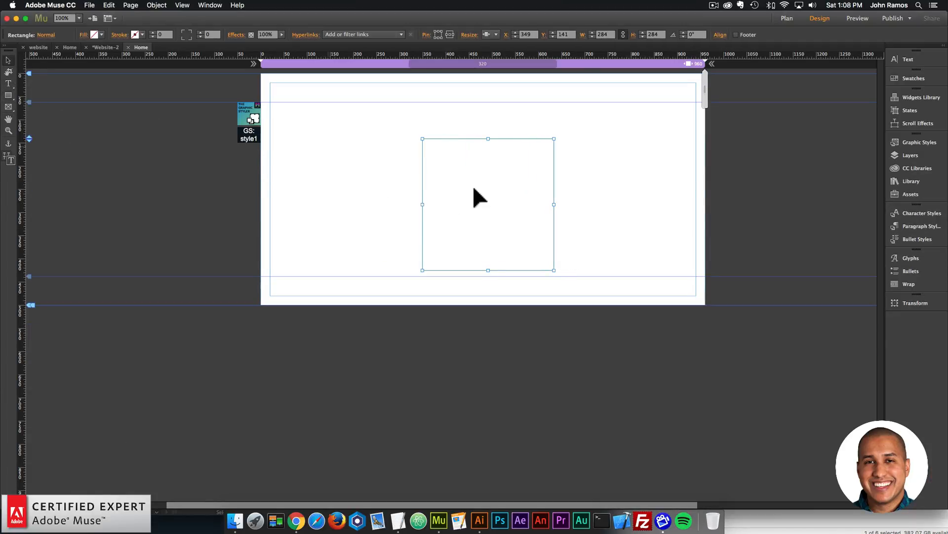
pyautogui.doubleClick(613, 33)
pyautogui.write('300')
pyautogui.press('Return')
# Fill the square with a horizontal gradient from blue 29AEE3 to teal 00A89A
pyautogui.click(87, 34)
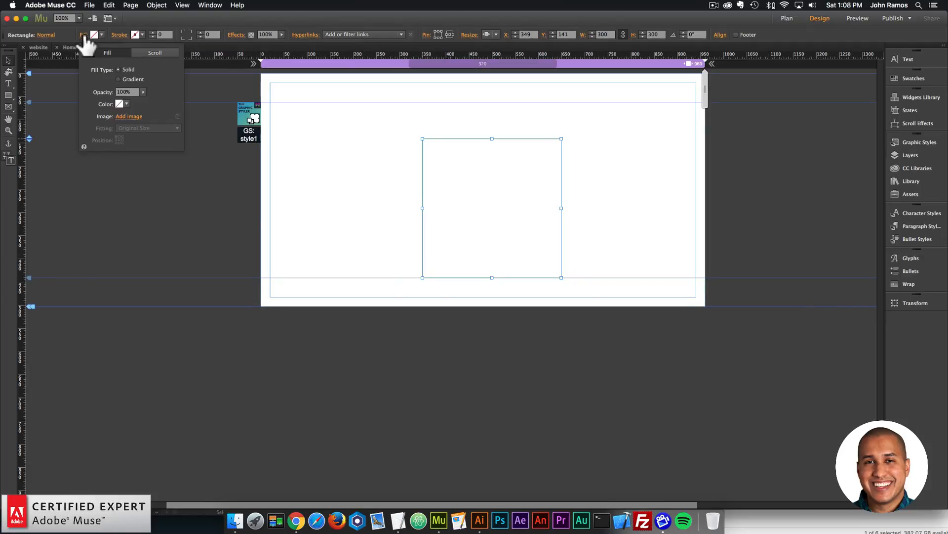
pyautogui.click(117, 79)
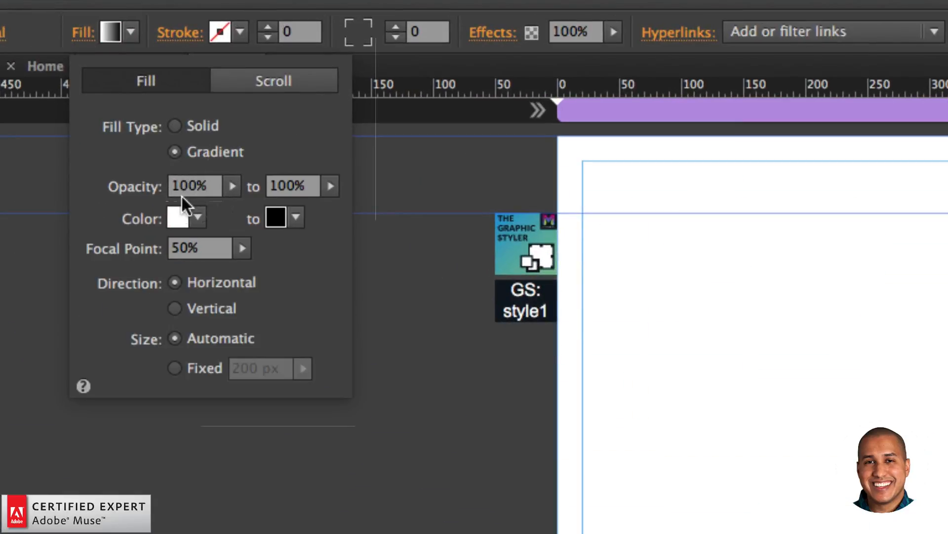
pyautogui.click(197, 216)
pyautogui.click(528, 292)
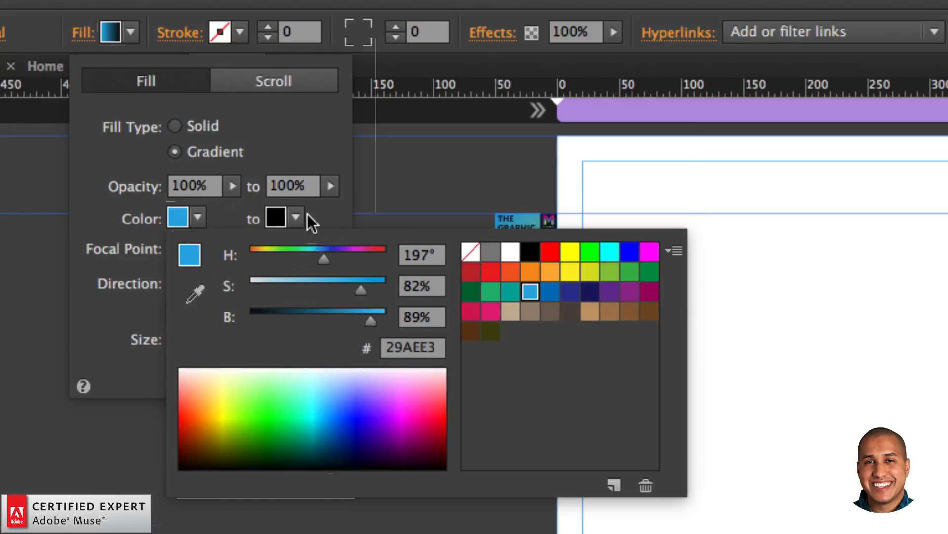
pyautogui.click(296, 216)
pyautogui.click(607, 291)
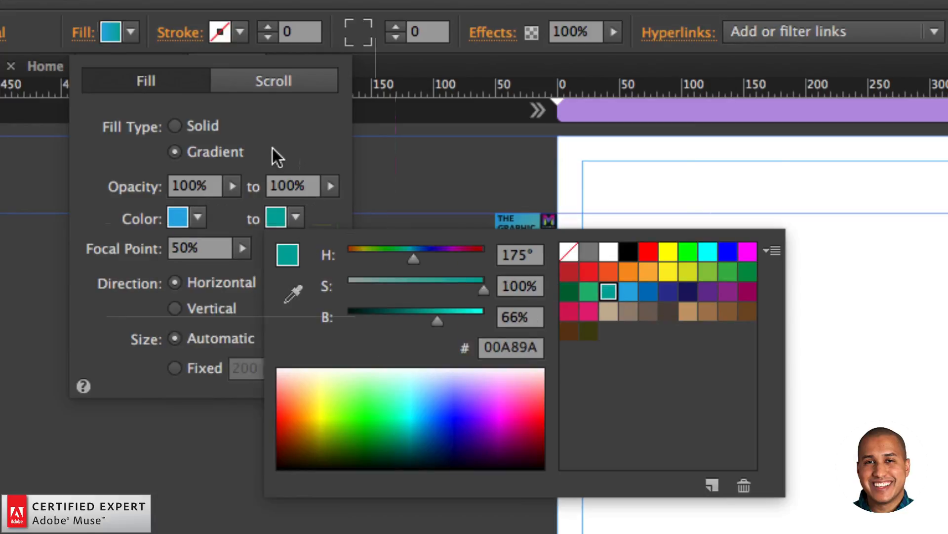
pyautogui.click(282, 221)
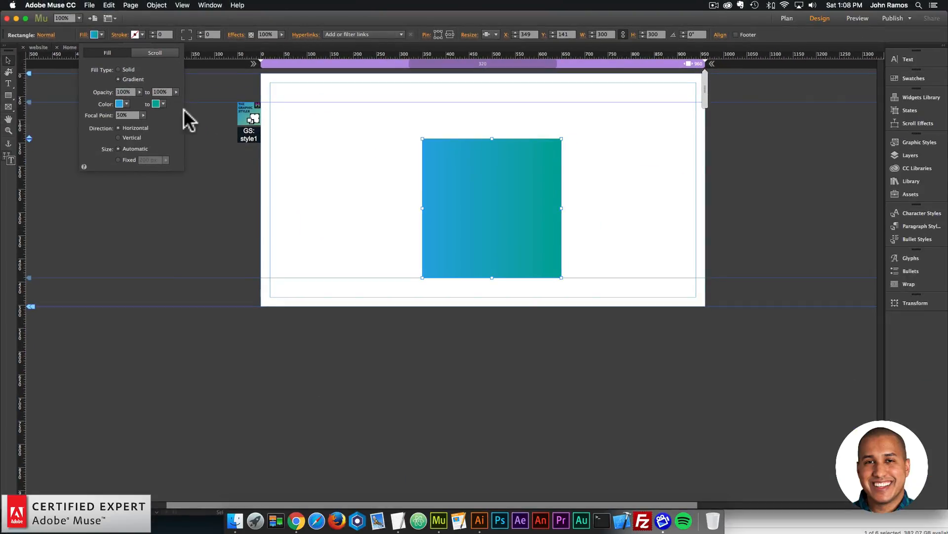
pyautogui.click(539, 203)
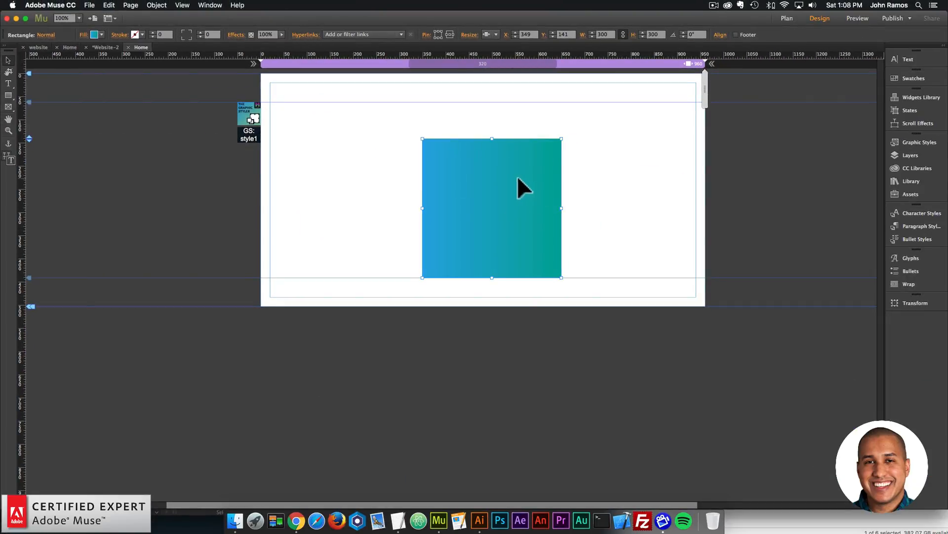
# Place icon-2-01.svg from the Finder video folder on the page and resize it to 300 by 300
pyautogui.click(236, 520)
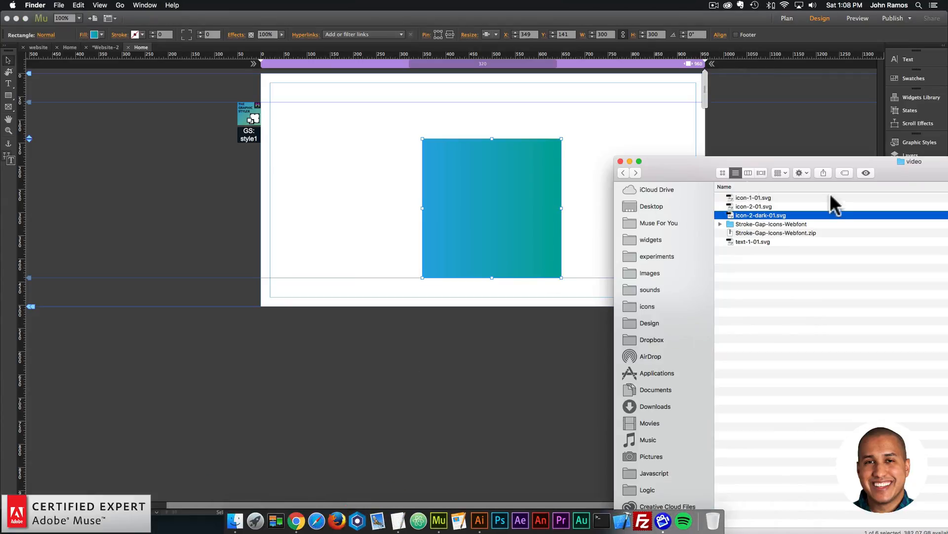
pyautogui.moveTo(761, 207); pyautogui.dragTo(360, 148)
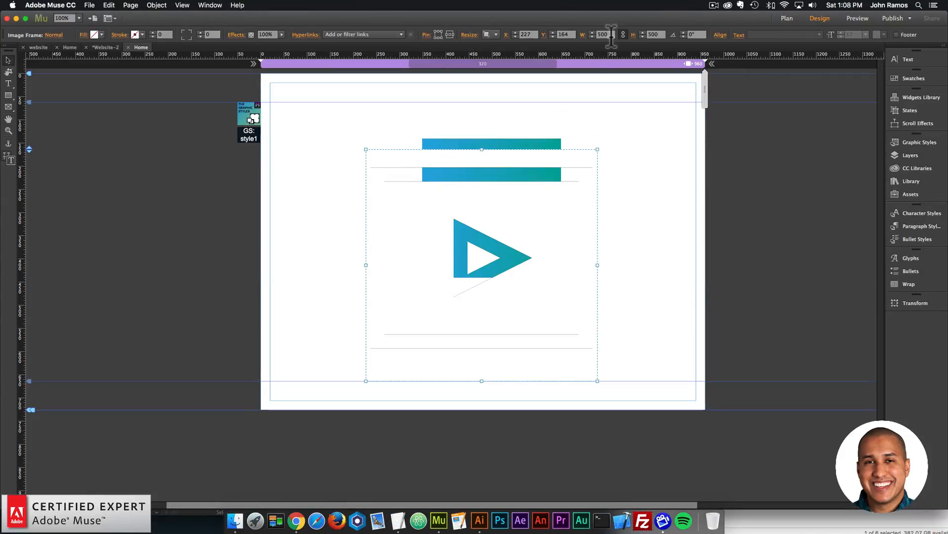
pyautogui.write('300')
pyautogui.press('Return')
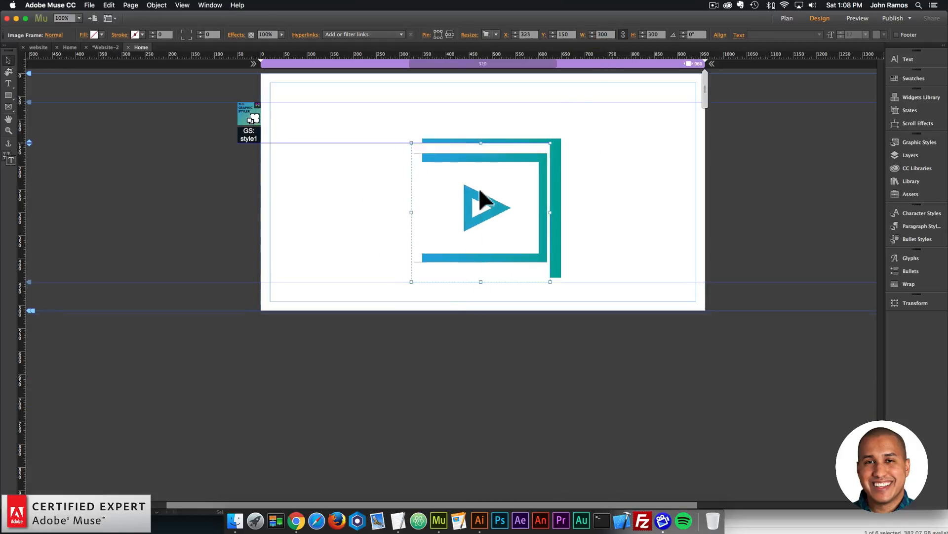
# Align the play icon cut-out exactly over the gradient square so they overlap fully
pyautogui.moveTo(486, 187); pyautogui.dragTo(486, 188)
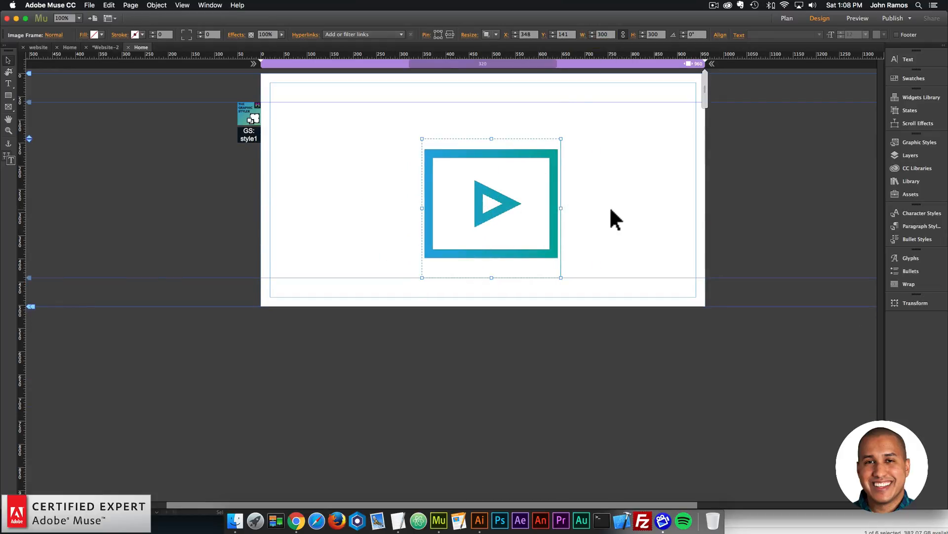
pyautogui.moveTo(501, 225); pyautogui.dragTo(549, 223)
pyautogui.click(628, 243)
pyautogui.click(614, 232)
pyautogui.click(630, 238)
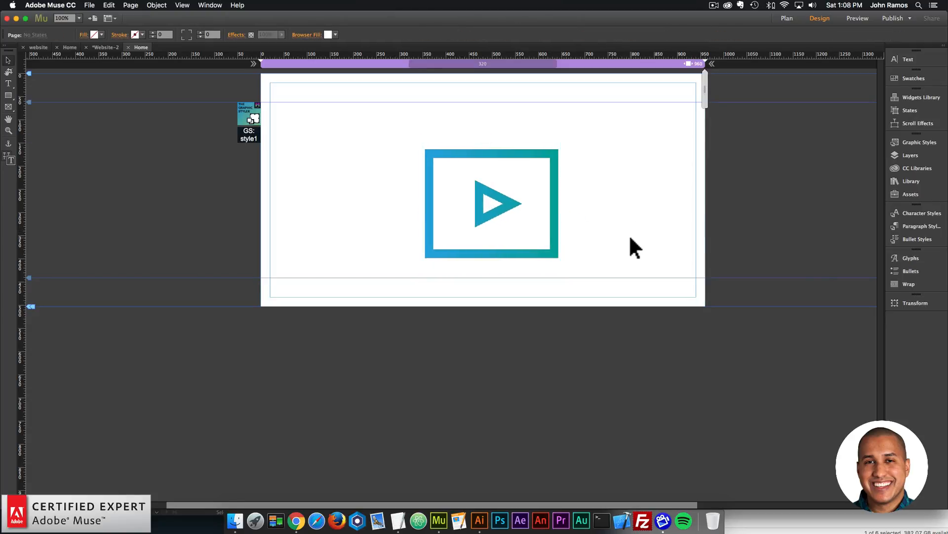
# Select the play icon and gradient square together and move them to the upper center of the page
pyautogui.moveTo(637, 279); pyautogui.dragTo(420, 132)
pyautogui.moveTo(521, 190); pyautogui.dragTo(510, 148)
pyautogui.click(561, 165)
# Preview the page with the gradient play icon in the browser, and return to Adobe Muse
pyautogui.click(89, 6)
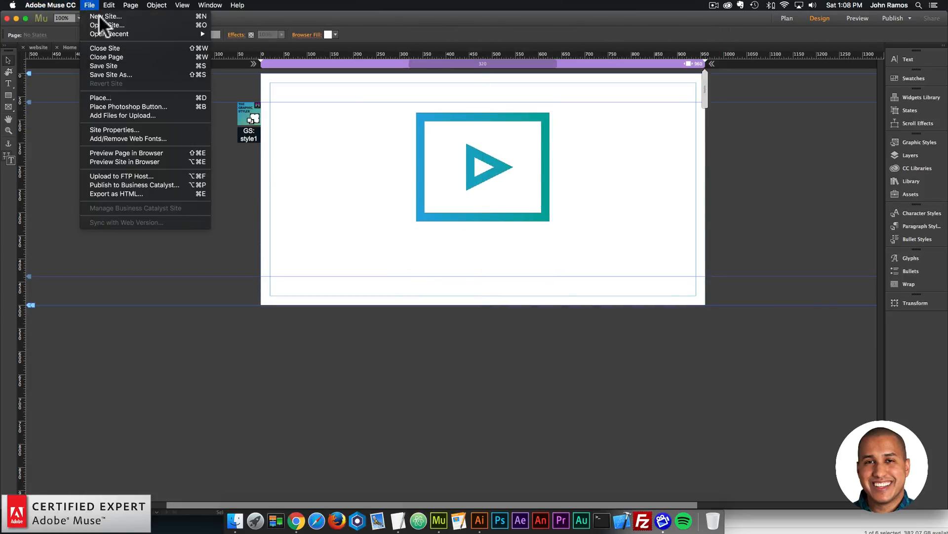
pyautogui.click(128, 151)
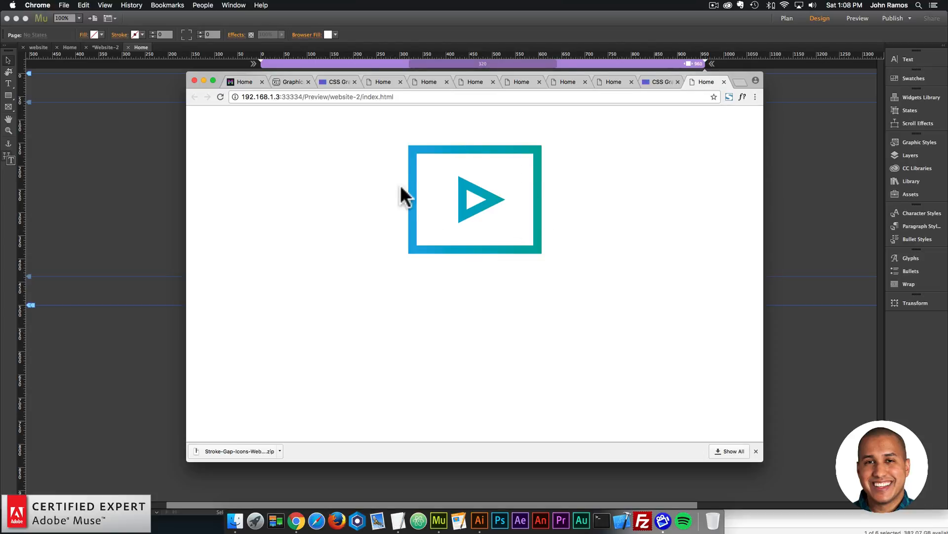
pyautogui.click(172, 210)
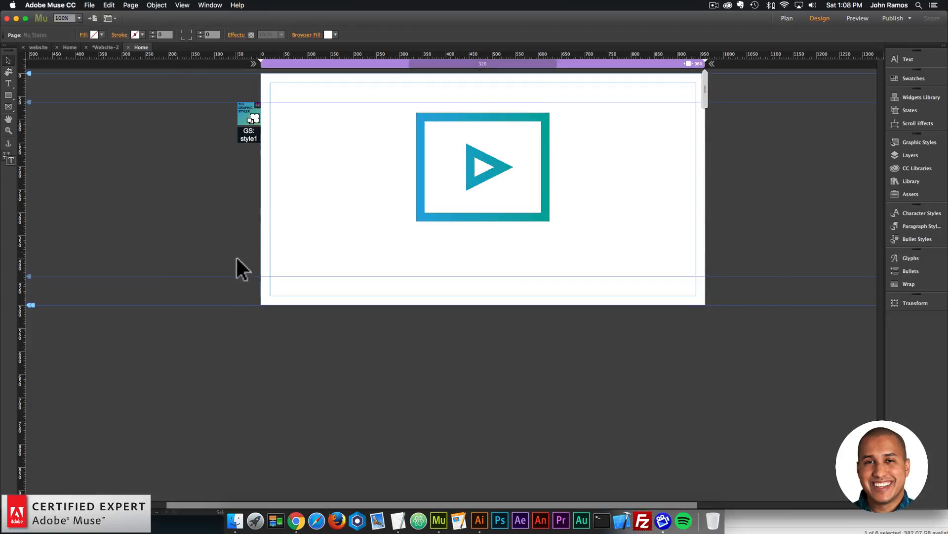
# Open the fonts folder inside Stroke-Gap-Icons-Webfont in Finder to locate the web font files, and return to Adobe Muse
pyautogui.click(235, 514)
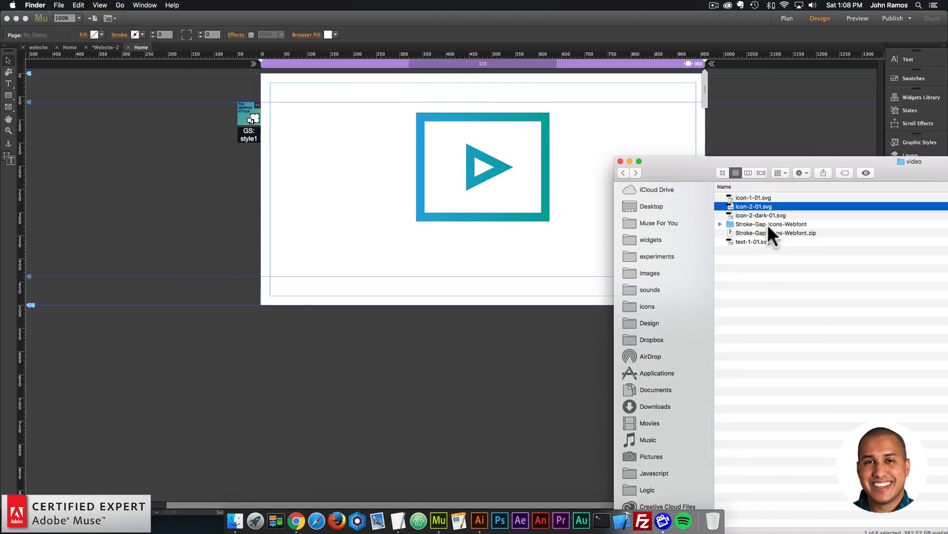
pyautogui.click(782, 224)
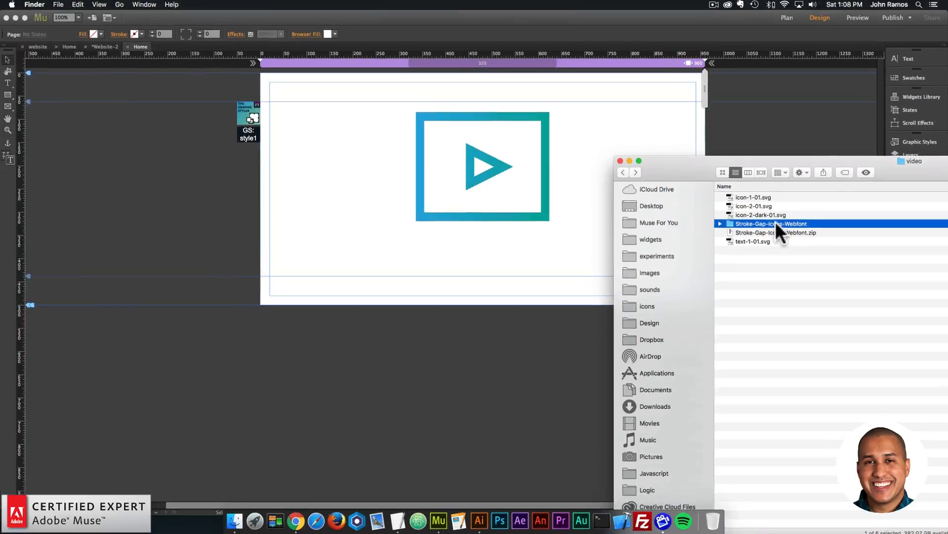
pyautogui.doubleClick(761, 224)
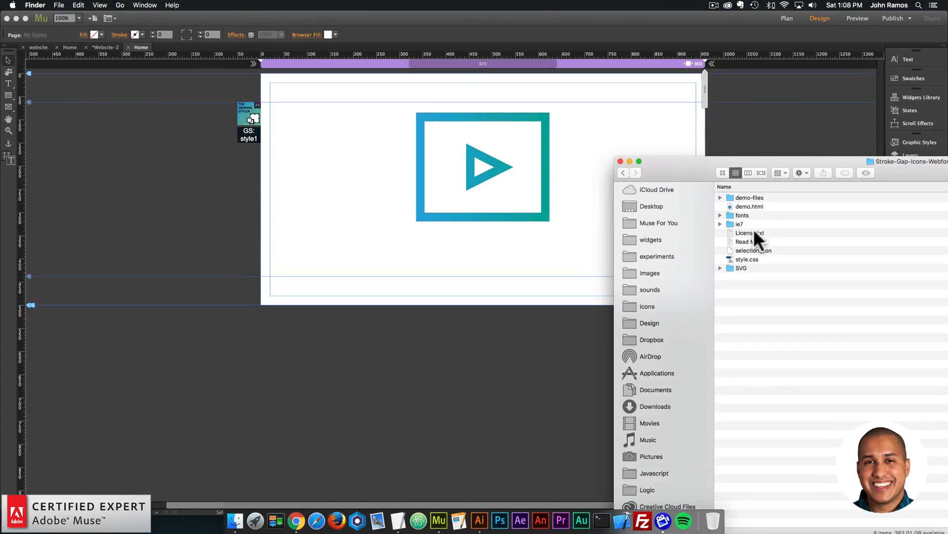
pyautogui.doubleClick(740, 215)
pyautogui.click(742, 216)
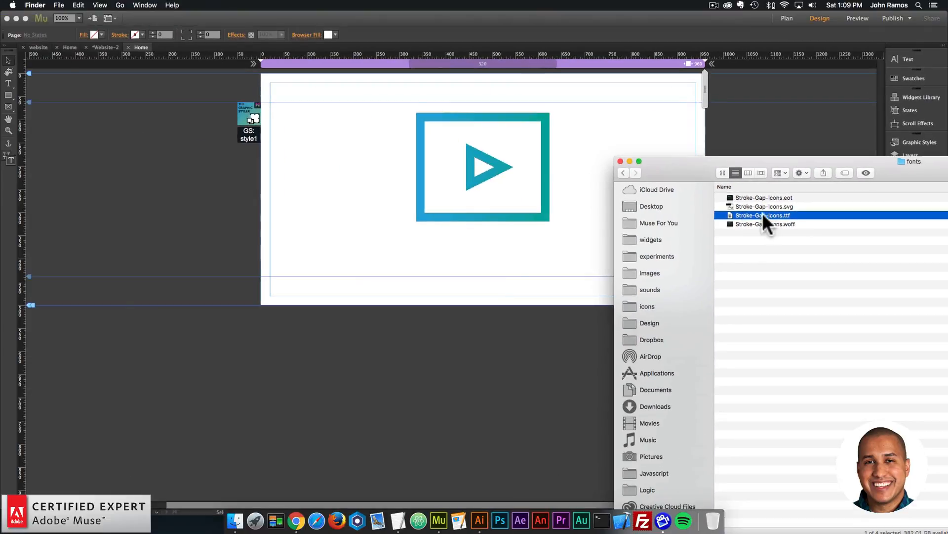
pyautogui.click(17, 331)
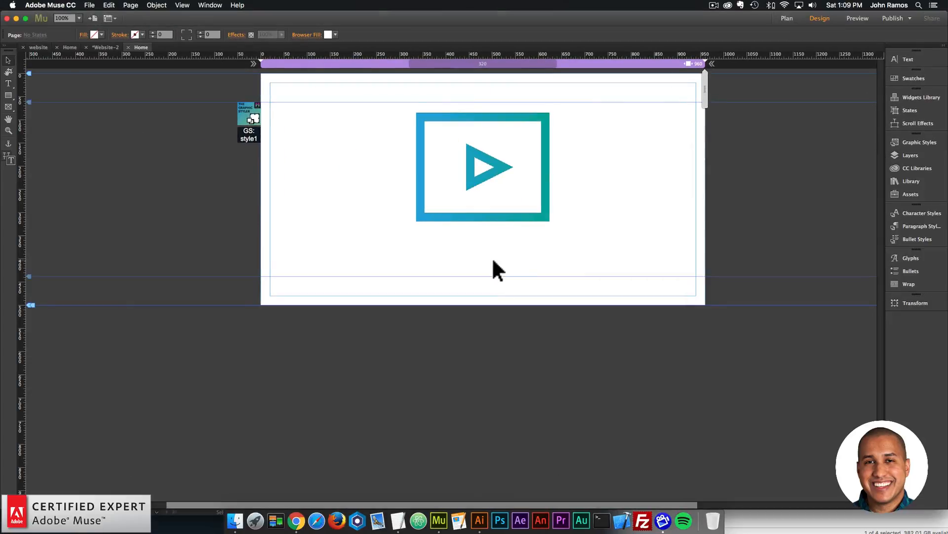
# Open the web fonts manager and start adding new self-hosted fonts
pyautogui.click(89, 5)
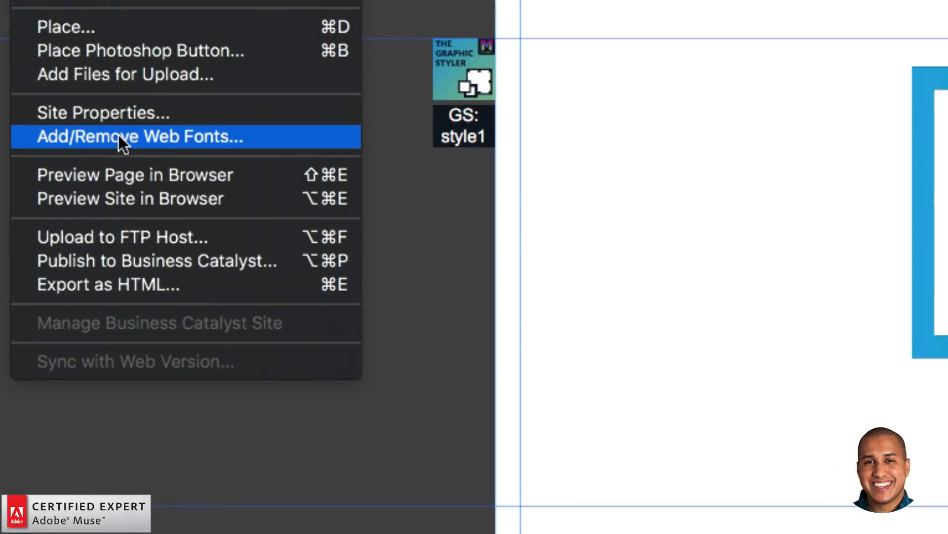
pyautogui.click(119, 134)
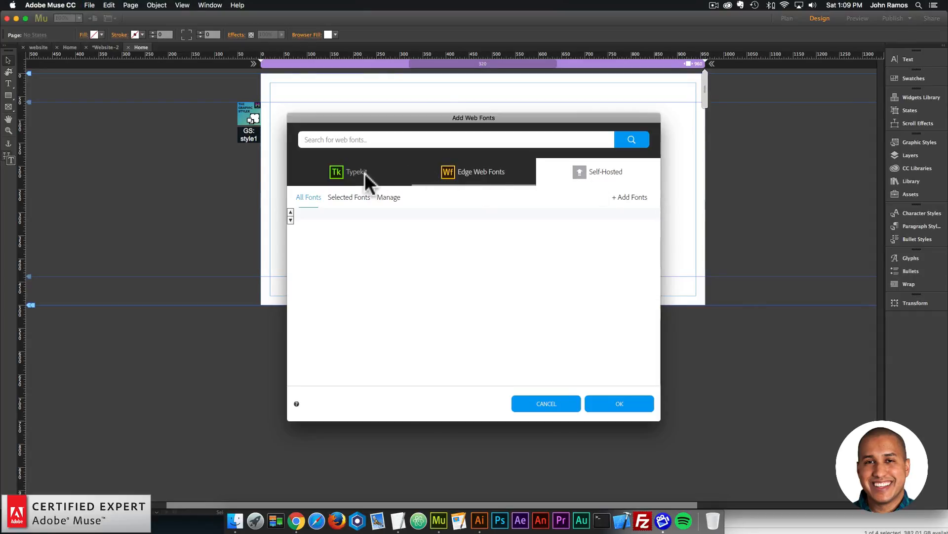
pyautogui.click(485, 172)
pyautogui.click(596, 171)
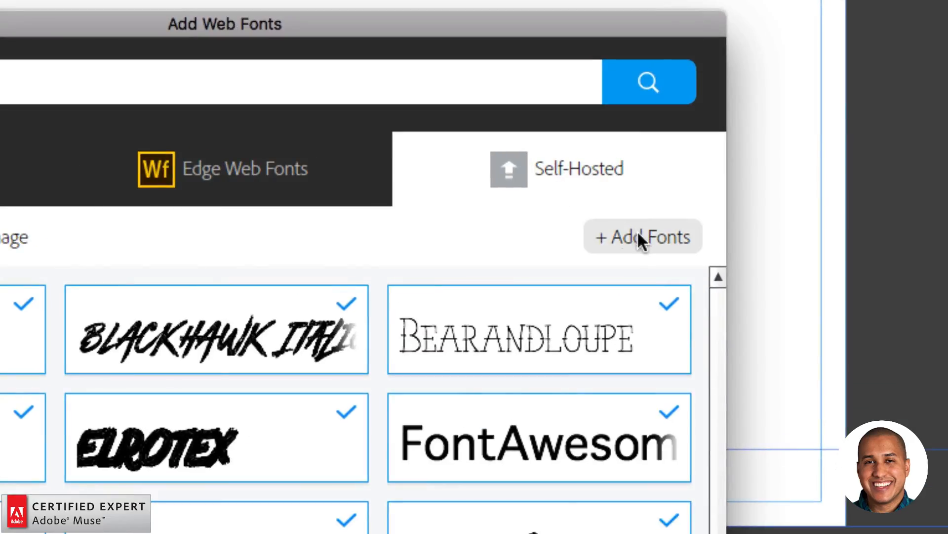
pyautogui.click(638, 230)
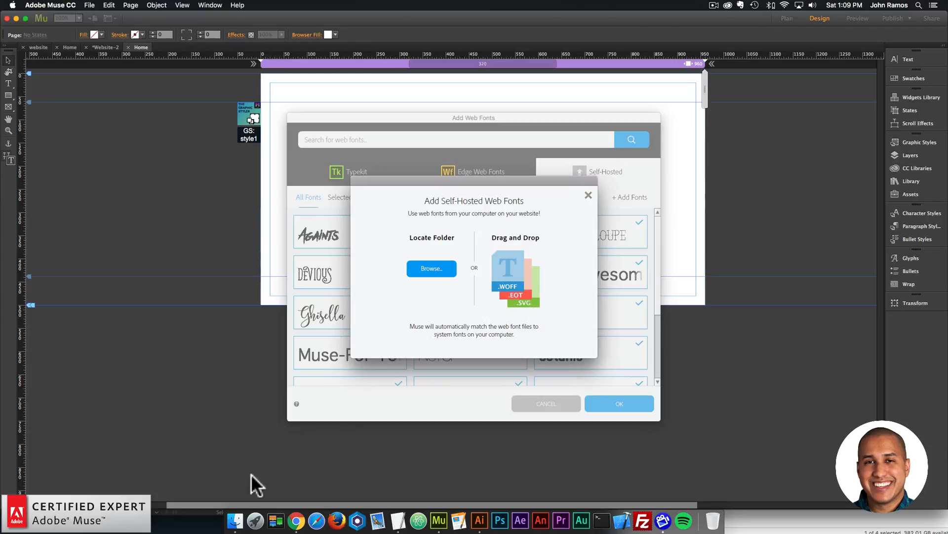
# Add Stroke-Gap-Icons.woff, .eot and .svg from Finder as self-hosted web fonts, affirming they are licensed for website use
pyautogui.click(236, 520)
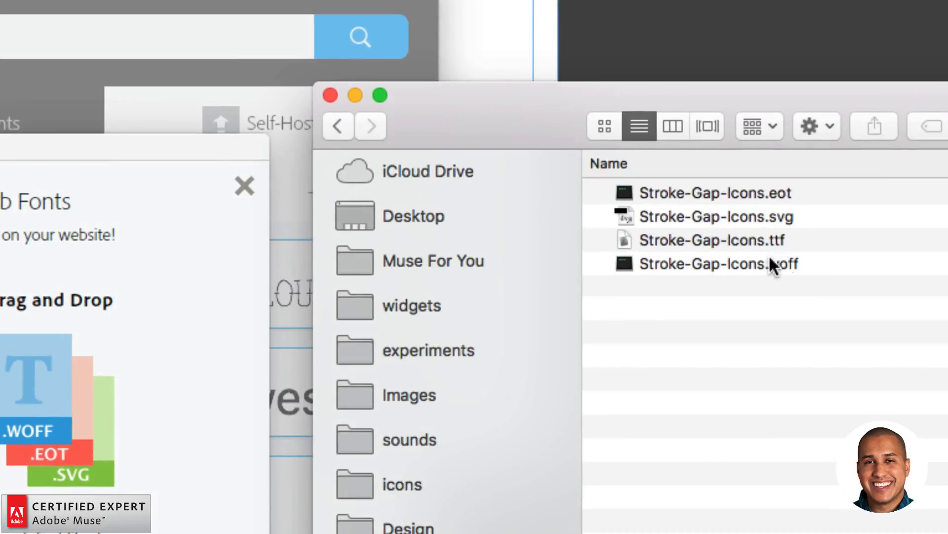
pyautogui.click(769, 258)
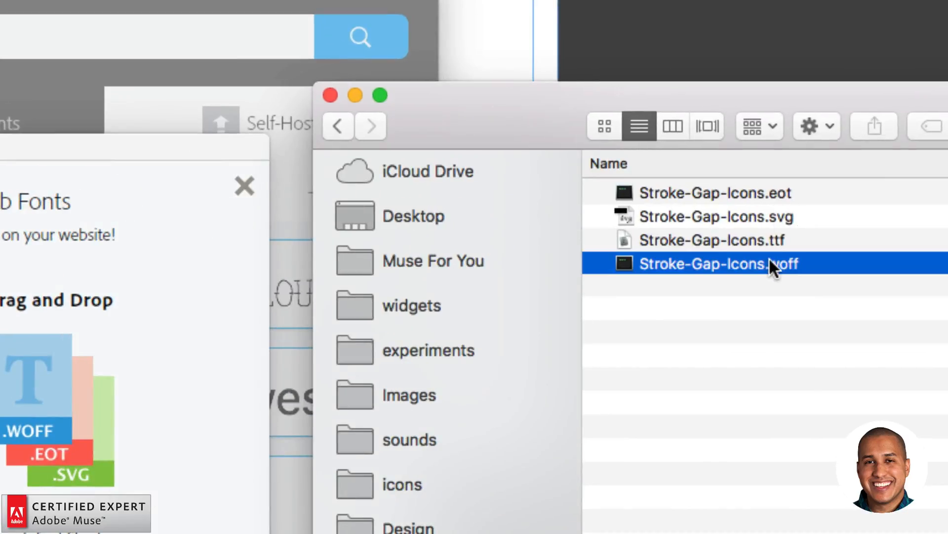
pyautogui.keyDown('super'); pyautogui.click(763, 192); pyautogui.keyUp('super')
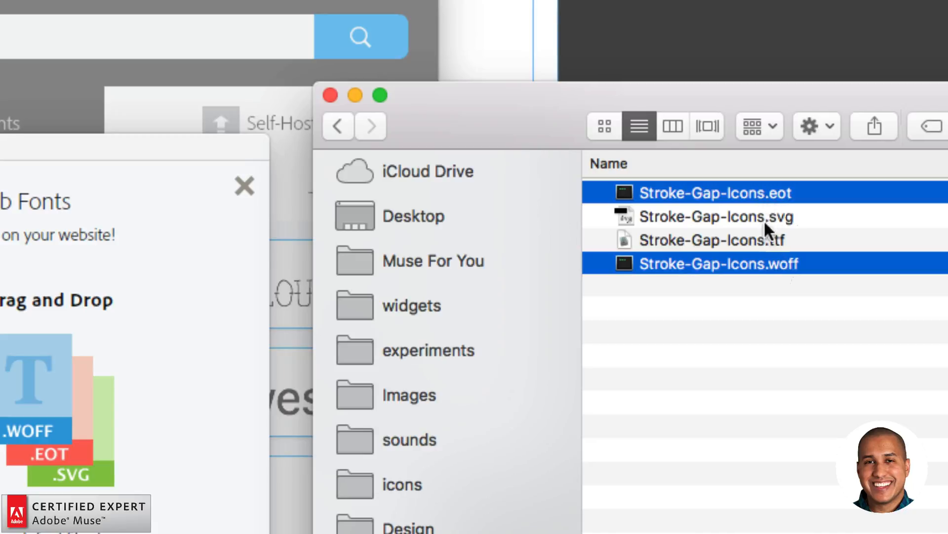
pyautogui.keyDown('super'); pyautogui.click(760, 213); pyautogui.keyUp('super')
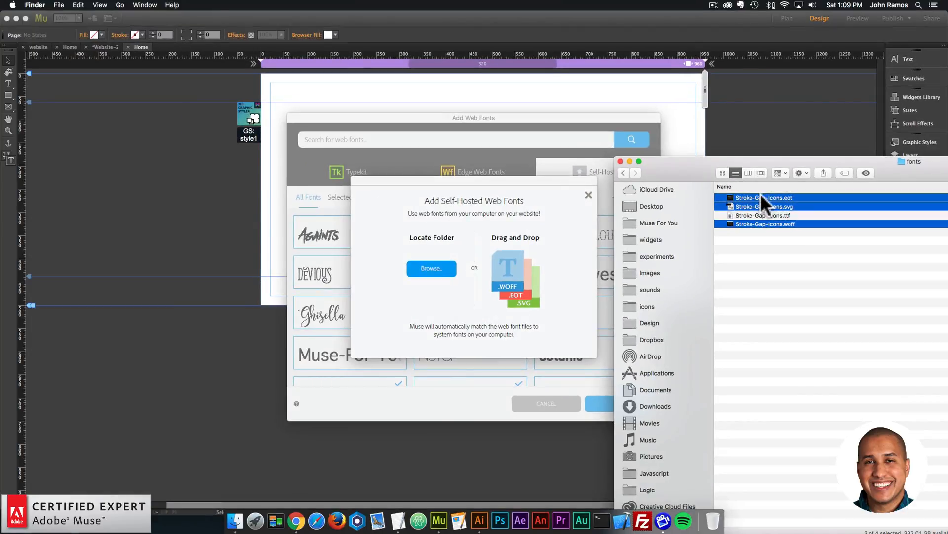
pyautogui.moveTo(703, 191); pyautogui.dragTo(45, 253)
pyautogui.moveTo(513, 220); pyautogui.dragTo(507, 270)
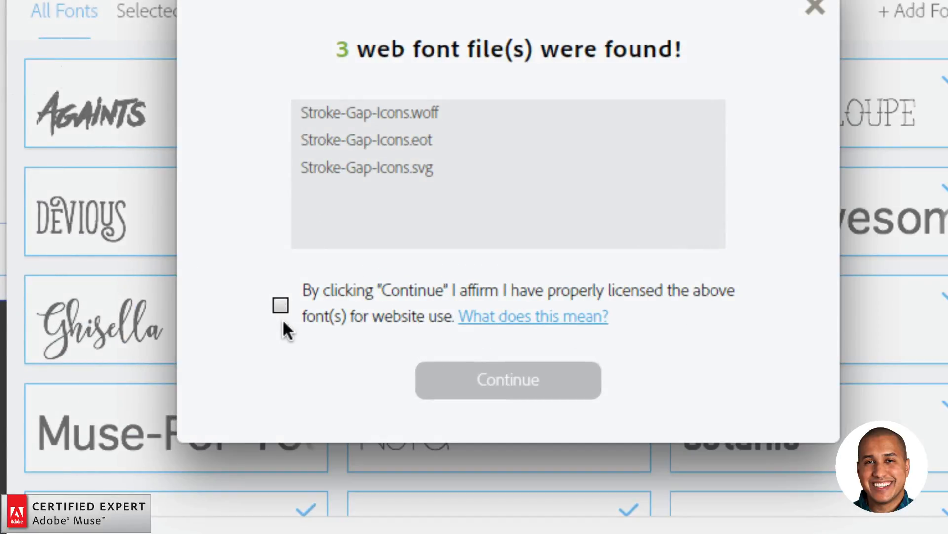
pyautogui.click(280, 304)
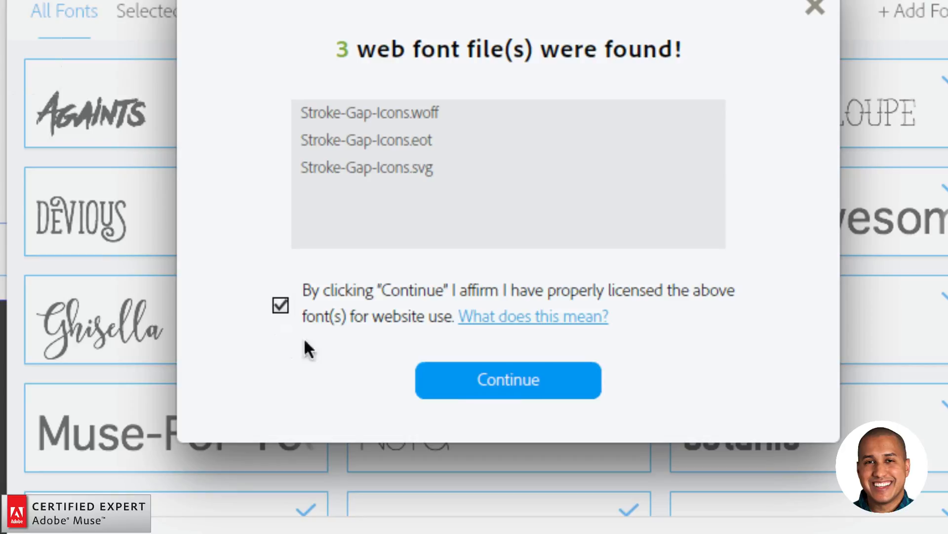
pyautogui.click(520, 379)
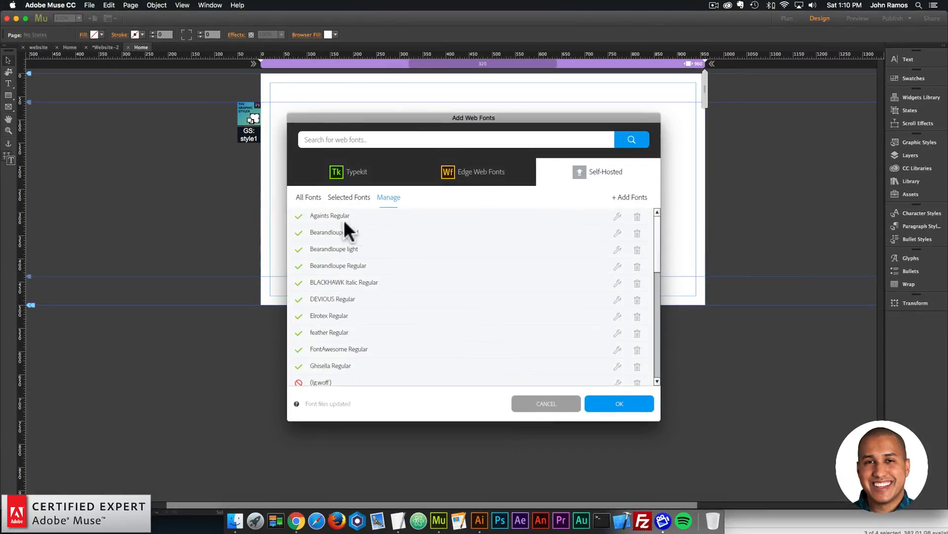
# Draw a text frame to the left of the play icon and assign it the self-hosted Stroke-Gap-Icons web font
pyautogui.scroll(-15, 344, 285)
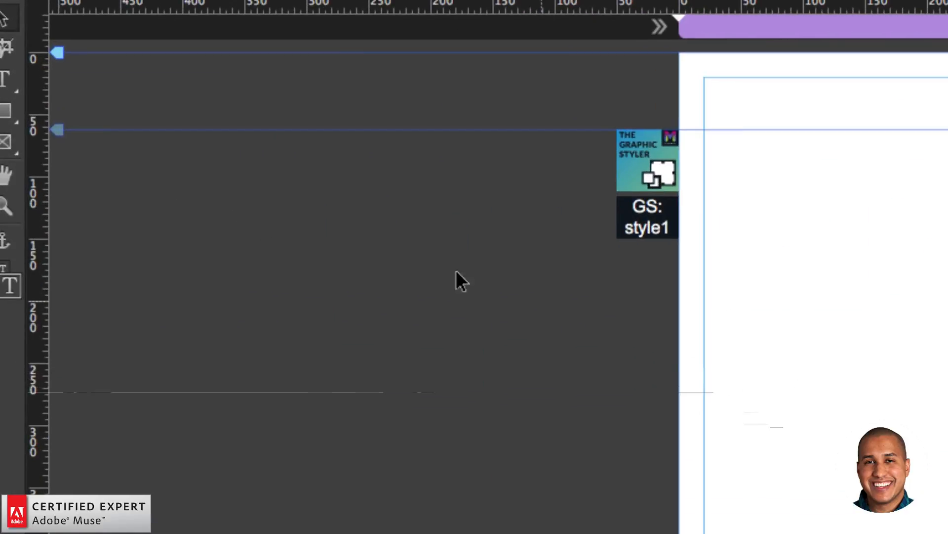
pyautogui.click(6, 80)
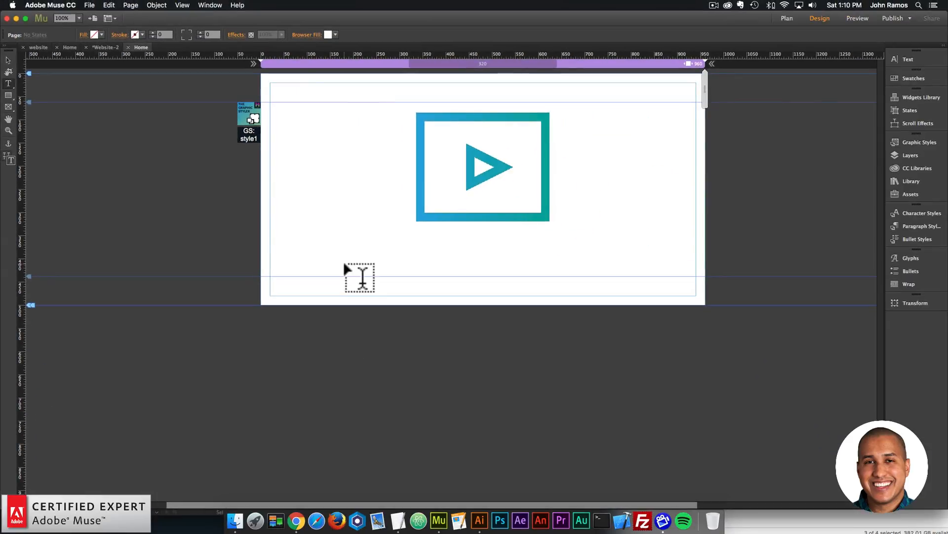
pyautogui.moveTo(286, 203); pyautogui.dragTo(343, 250)
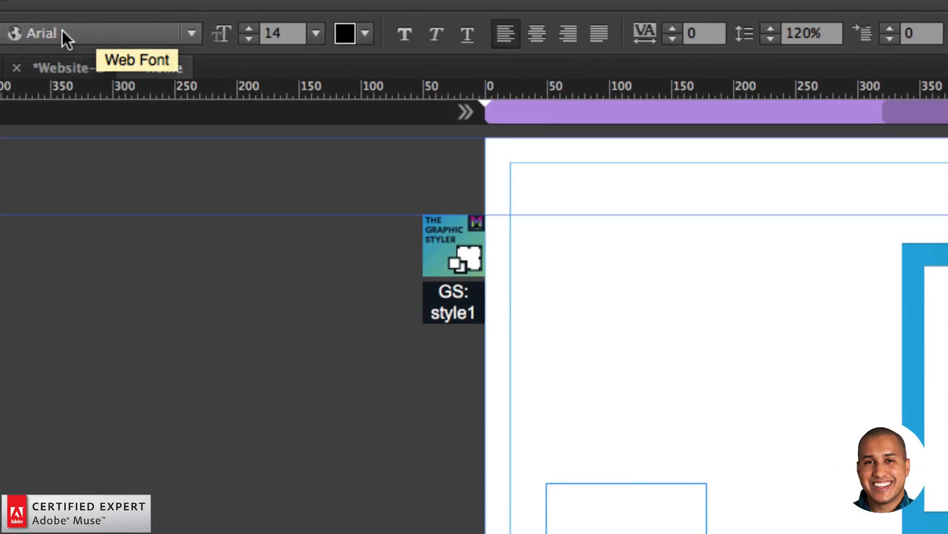
pyautogui.click(101, 33)
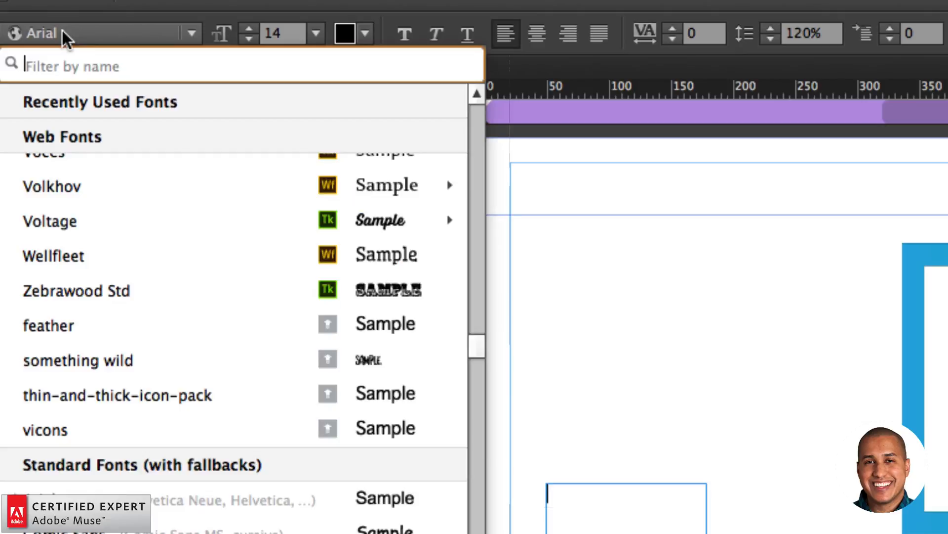
pyautogui.write('stroke')
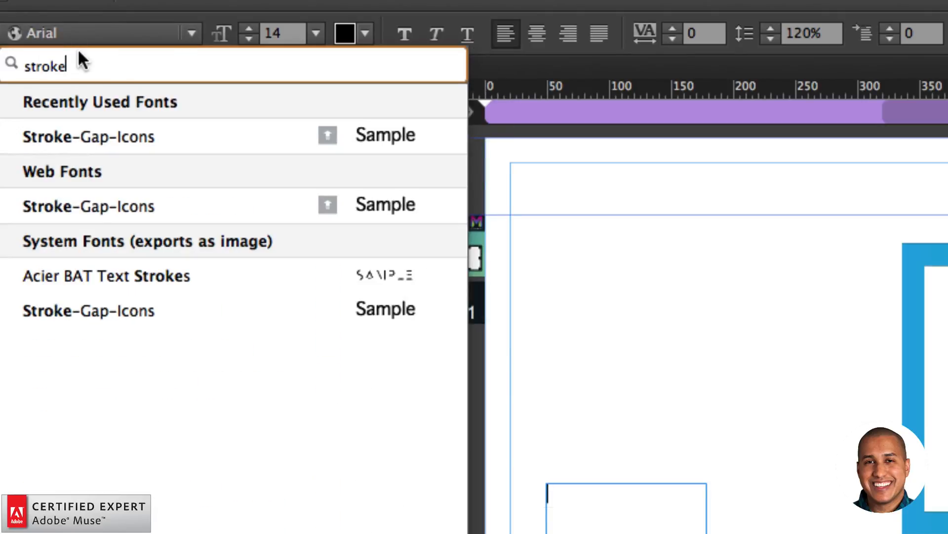
pyautogui.click(105, 135)
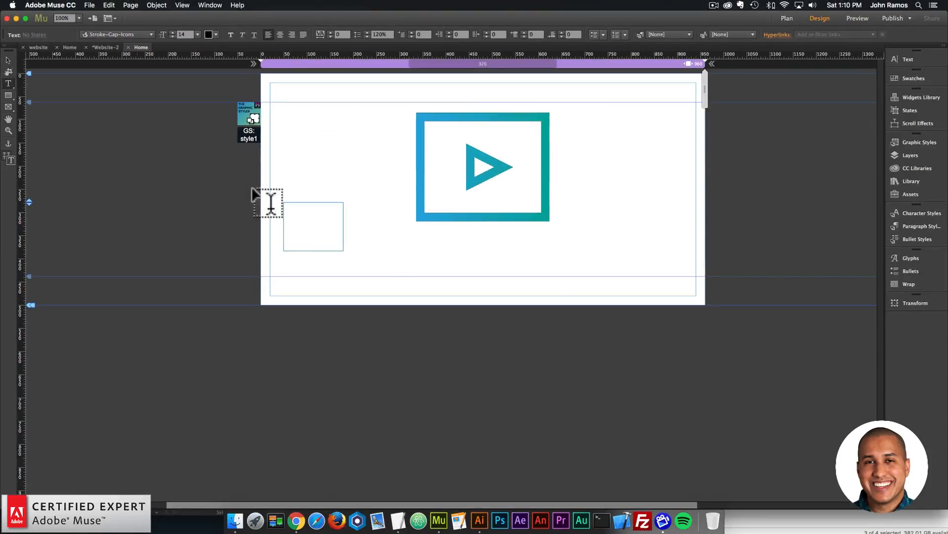
# Try out the icon font with the sample letters dasdfasdf in the text frame, and delete them
pyautogui.write('dasdfasdf')
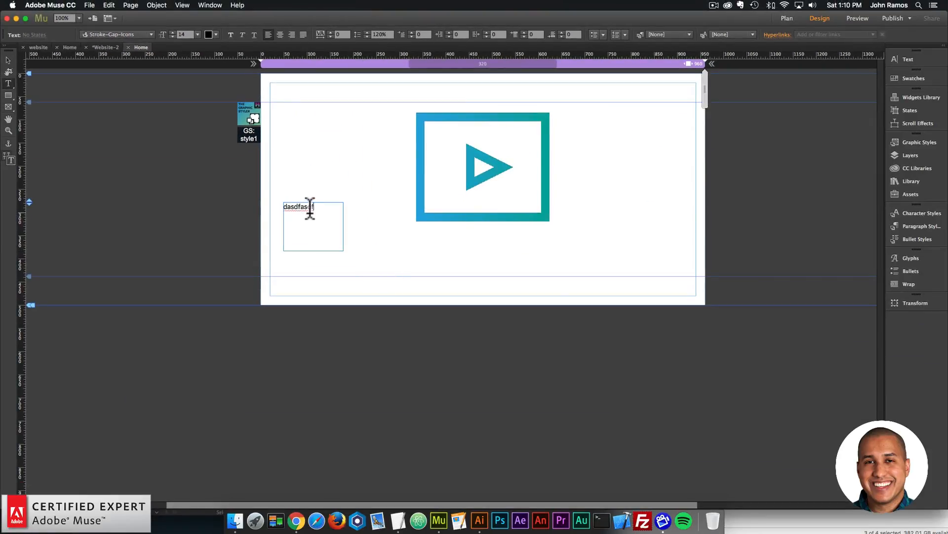
pyautogui.moveTo(310, 206); pyautogui.dragTo(244, 195)
pyautogui.press('BackSpace')
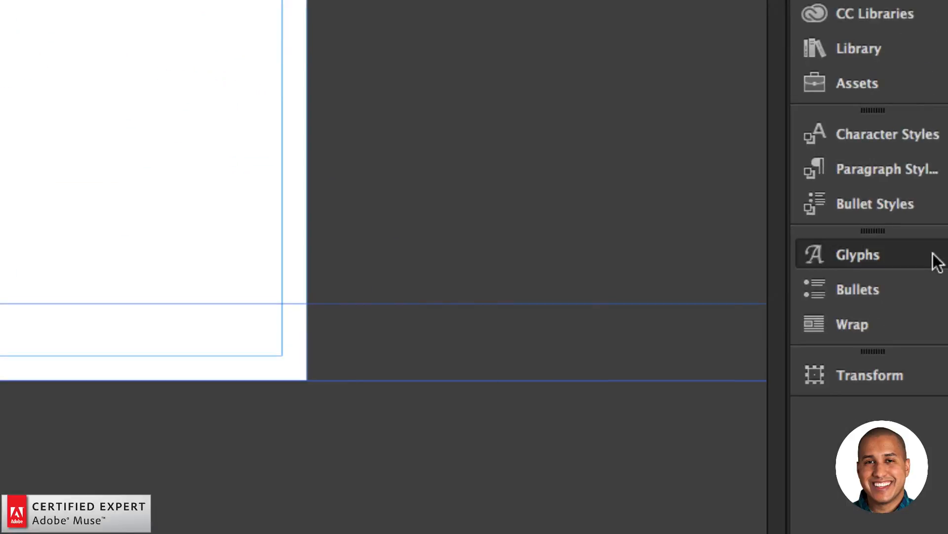
# Insert the thumbs-up glyph of the Stroke-Gap-Icons font into the empty text frame
pyautogui.click(941, 258)
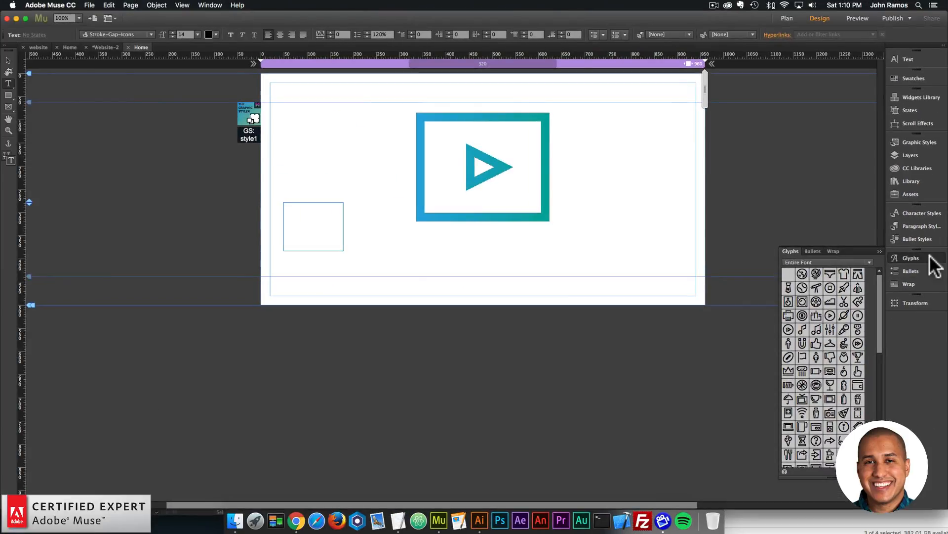
pyautogui.click(210, 5)
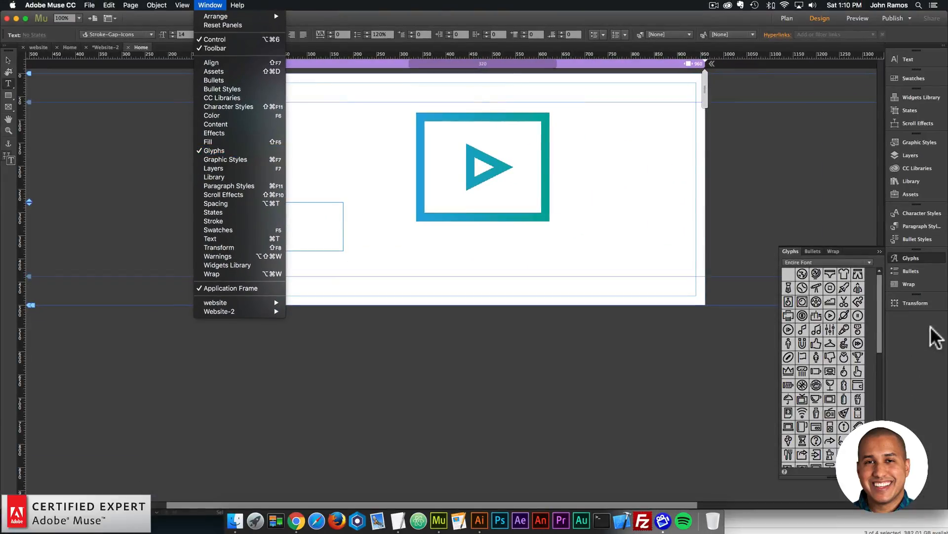
pyautogui.click(907, 254)
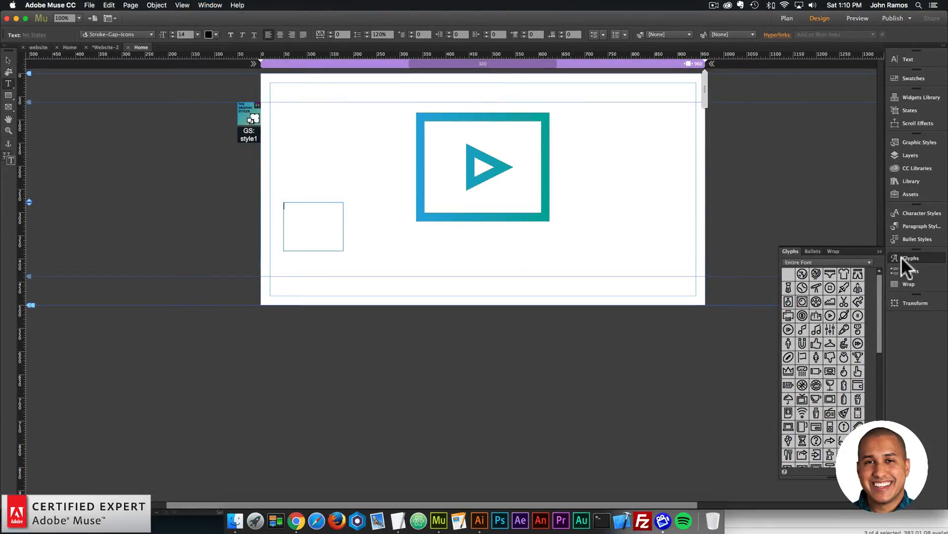
pyautogui.doubleClick(817, 343)
# Set the thumbs-up glyph's font size to 72 and its text colour to the teal green swatch
pyautogui.press('super+a')
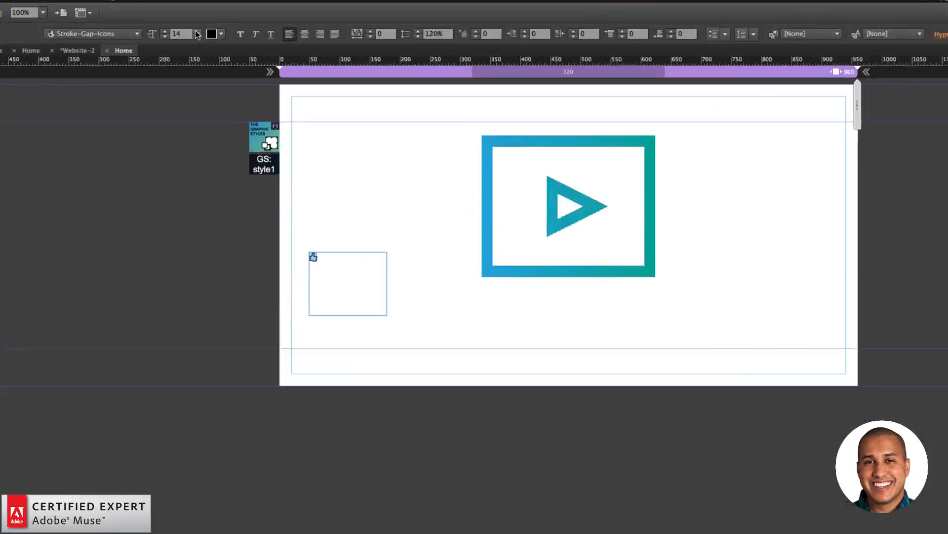
pyautogui.click(195, 34)
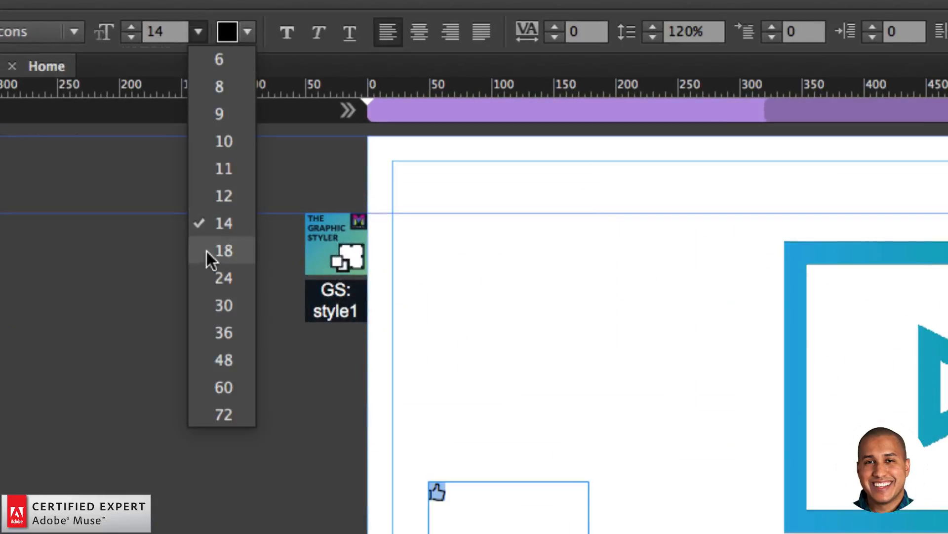
pyautogui.click(218, 376)
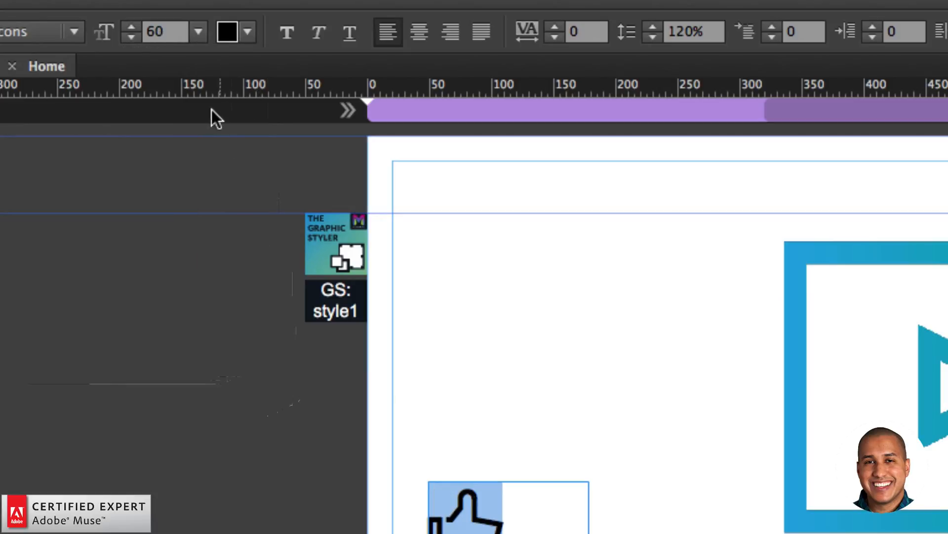
pyautogui.click(198, 33)
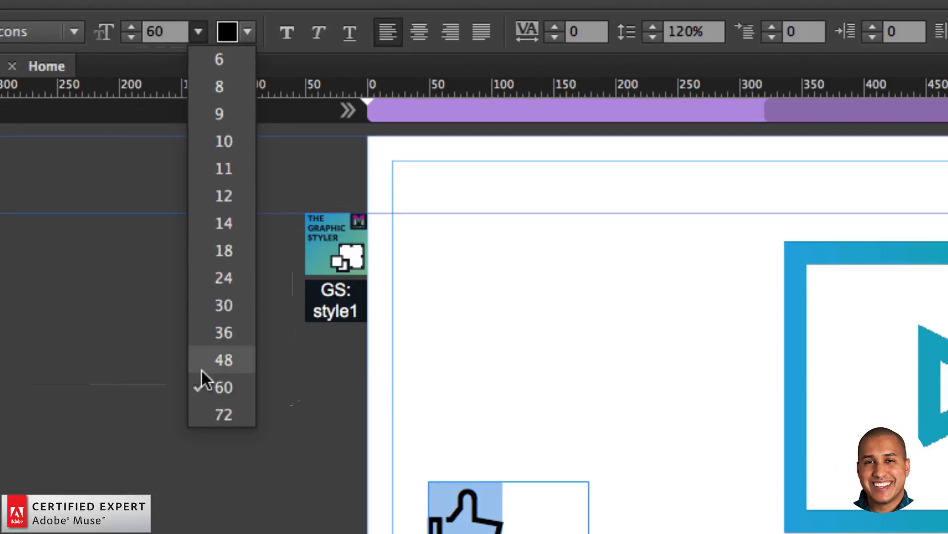
pyautogui.click(210, 412)
pyautogui.click(208, 35)
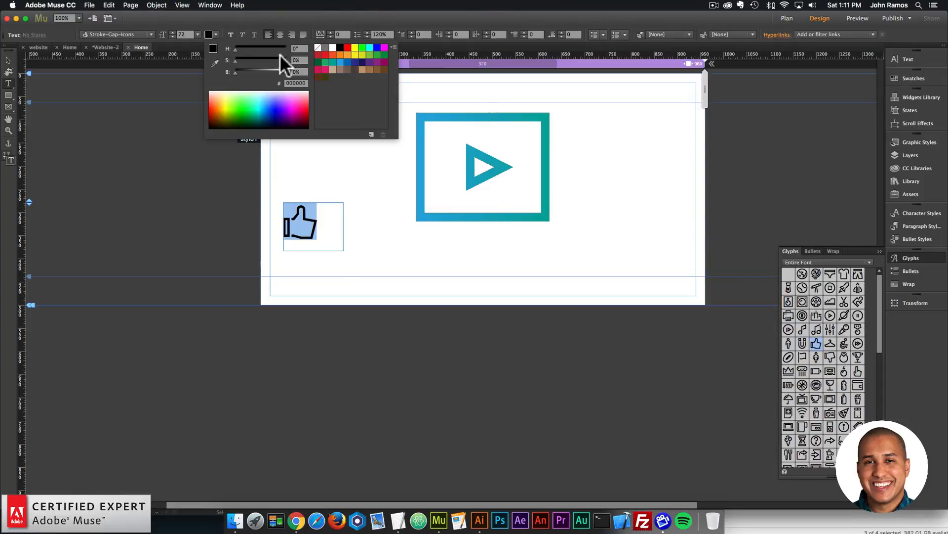
pyautogui.click(333, 62)
pyautogui.click(8, 60)
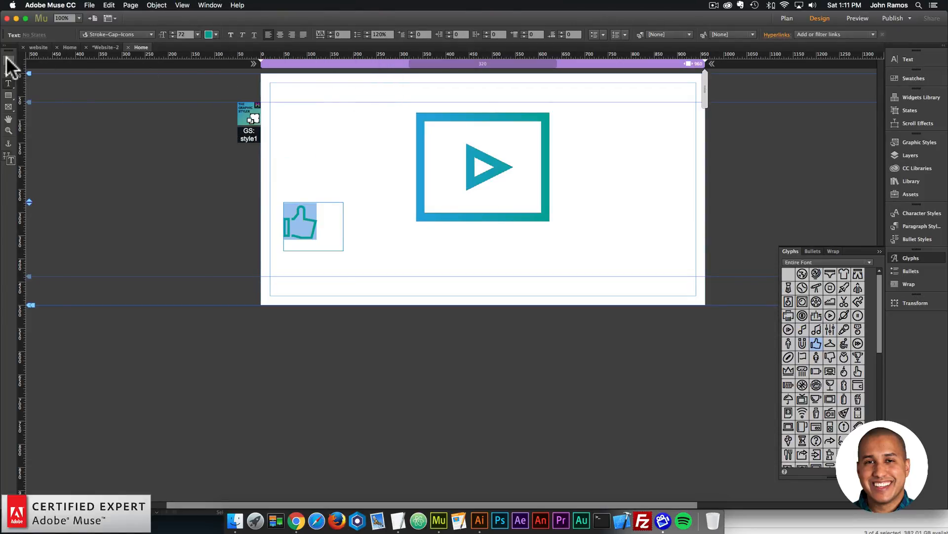
# Centre the thumbs-up glyph within its text frame and move the frame to the right of the play icon
pyautogui.doubleClick(295, 230)
pyautogui.click(275, 34)
pyautogui.click(7, 61)
pyautogui.moveTo(313, 228); pyautogui.dragTo(612, 173)
pyautogui.click(615, 249)
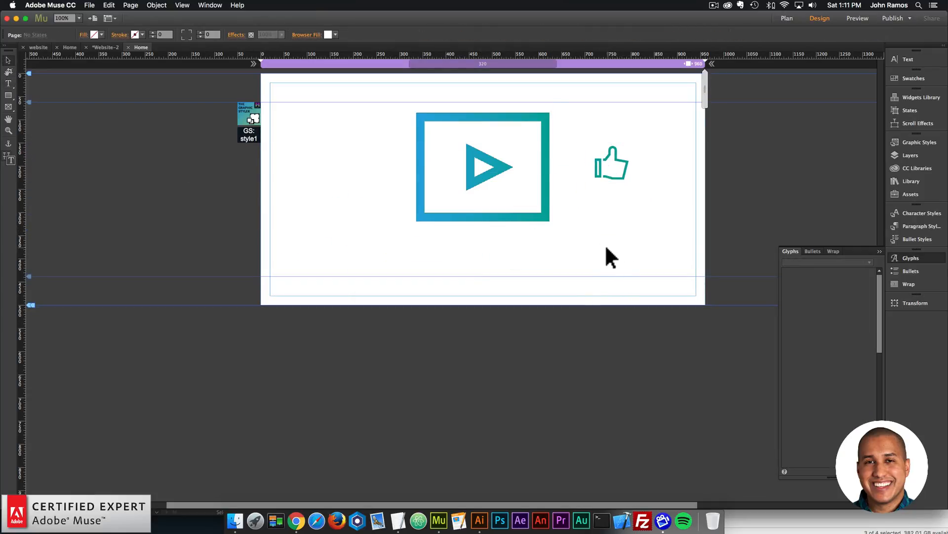
# Preview the page in the browser, and examine the Stroke-Gap-Icons set on its GraphicBurger page
pyautogui.press('super+shift+e')
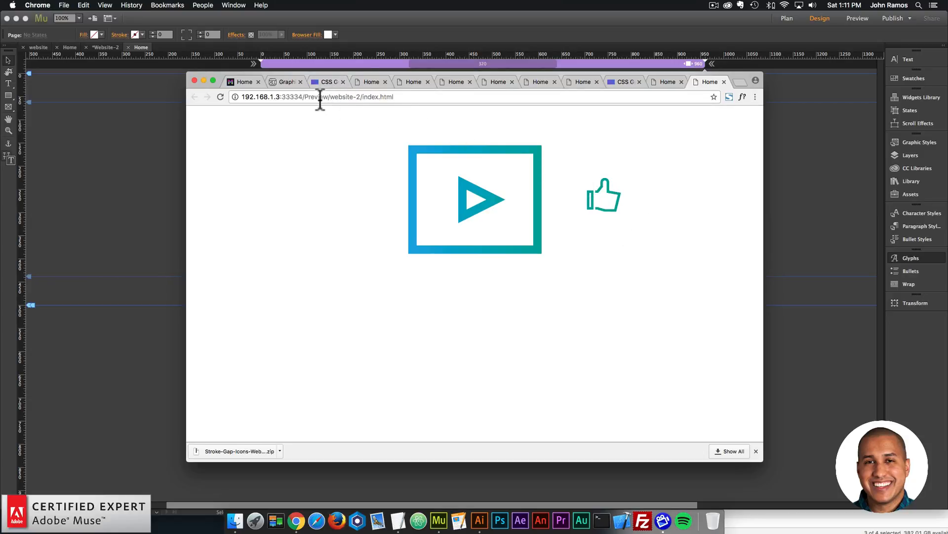
pyautogui.click(286, 82)
pyautogui.scroll(-5, 452, 321)
pyautogui.click(194, 97)
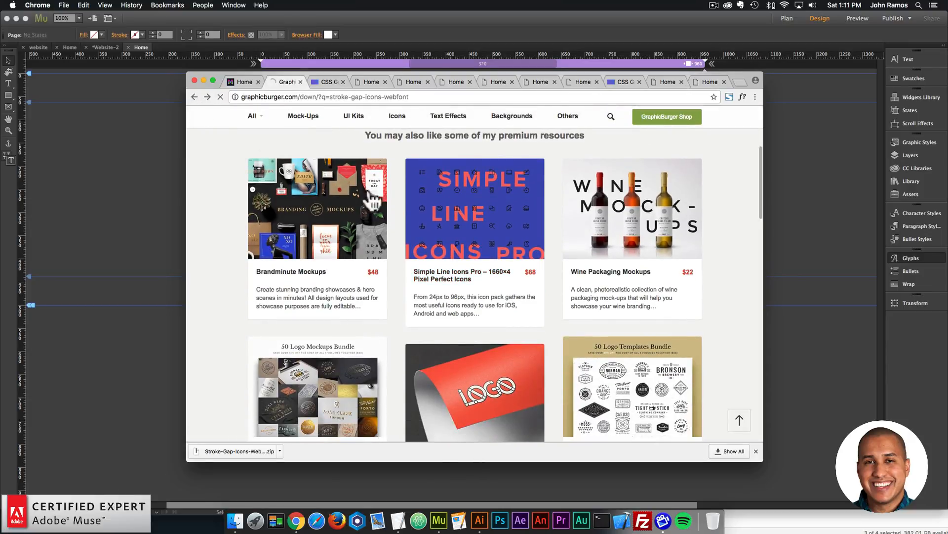
pyautogui.scroll(10, 377, 242)
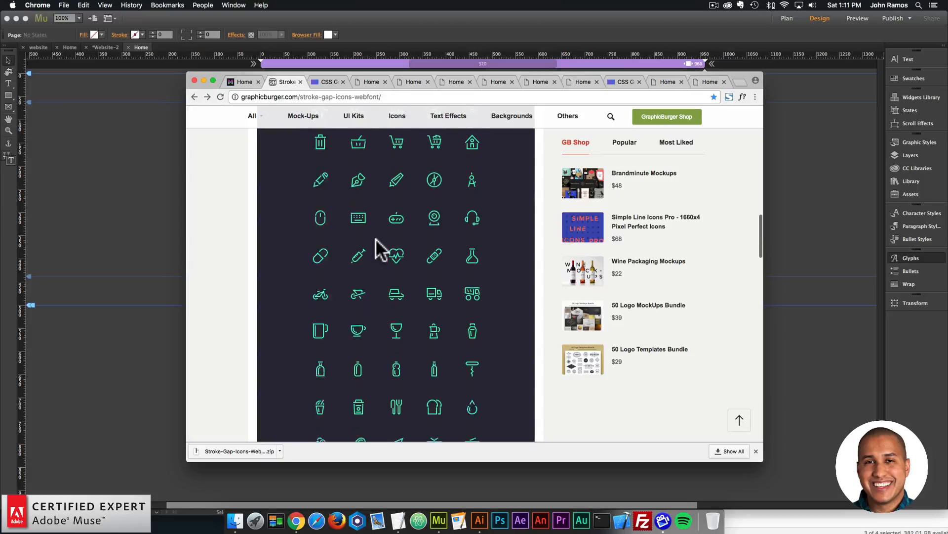
pyautogui.scroll(4, 376, 239)
pyautogui.scroll(5, 376, 238)
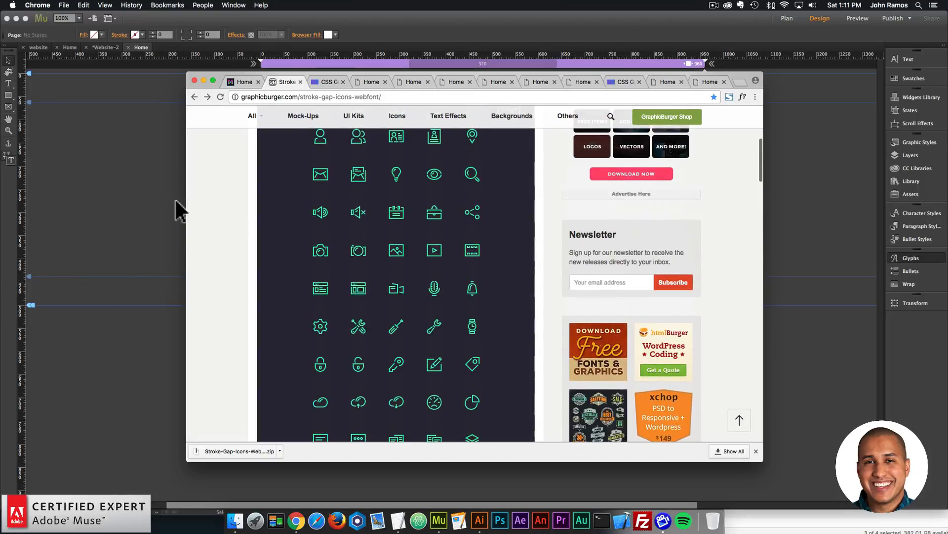
# Check the finished Gradient Icons example in the browser, and return to Adobe Muse to delete the thumbs-up text frame
pyautogui.click(241, 81)
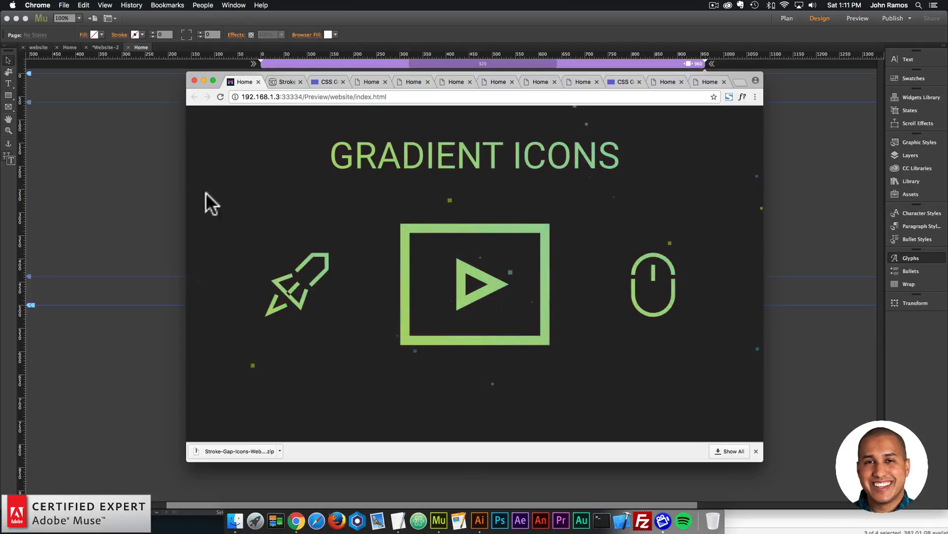
pyautogui.click(136, 174)
pyautogui.moveTo(351, 225); pyautogui.dragTo(643, 127)
pyautogui.moveTo(383, 269); pyautogui.dragTo(680, 149)
pyautogui.press('Delete')
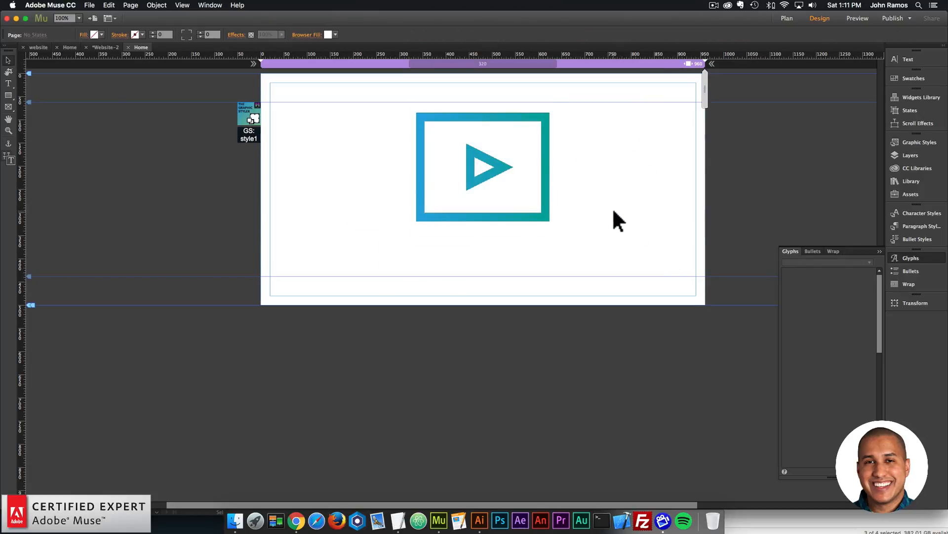
# Set the page's browser fill colour to #262626
pyautogui.click(328, 35)
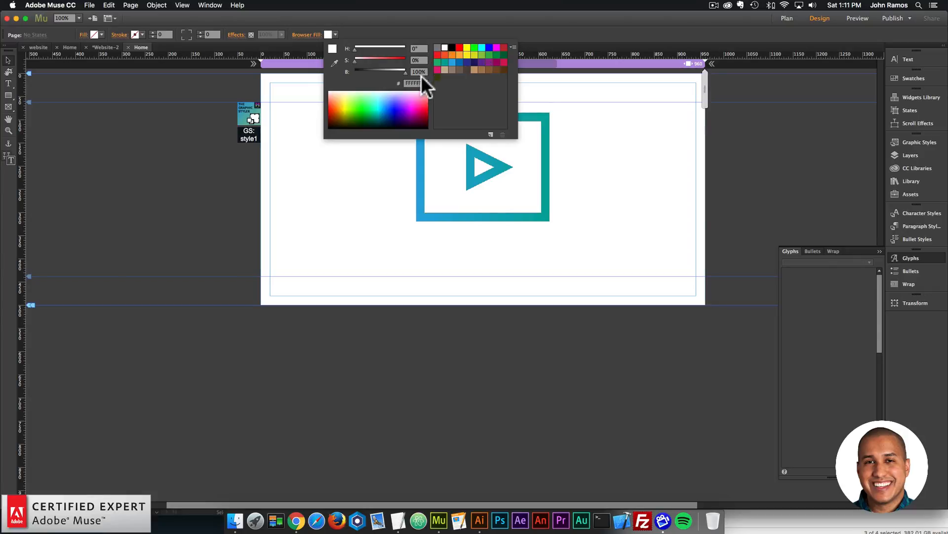
pyautogui.write('262626')
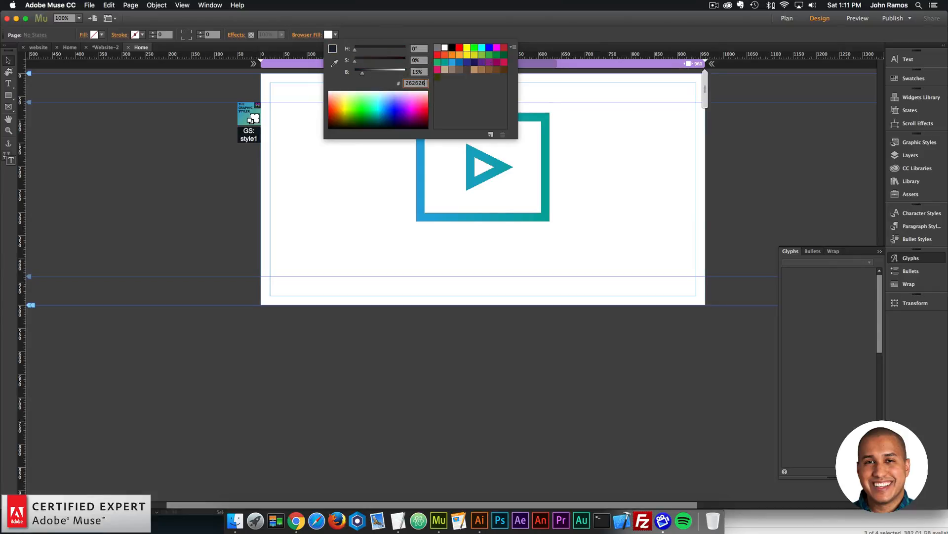
pyautogui.press('Return')
# Delete the white play icon cut-out and place the dark play icon cut-out from Finder over the gradient rectangle
pyautogui.click(481, 171)
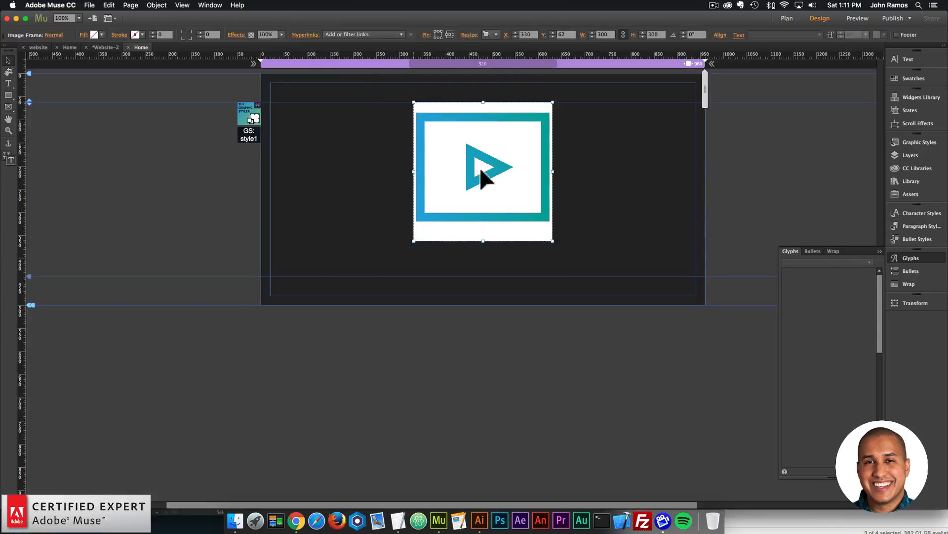
pyautogui.press('Delete')
pyautogui.click(495, 136)
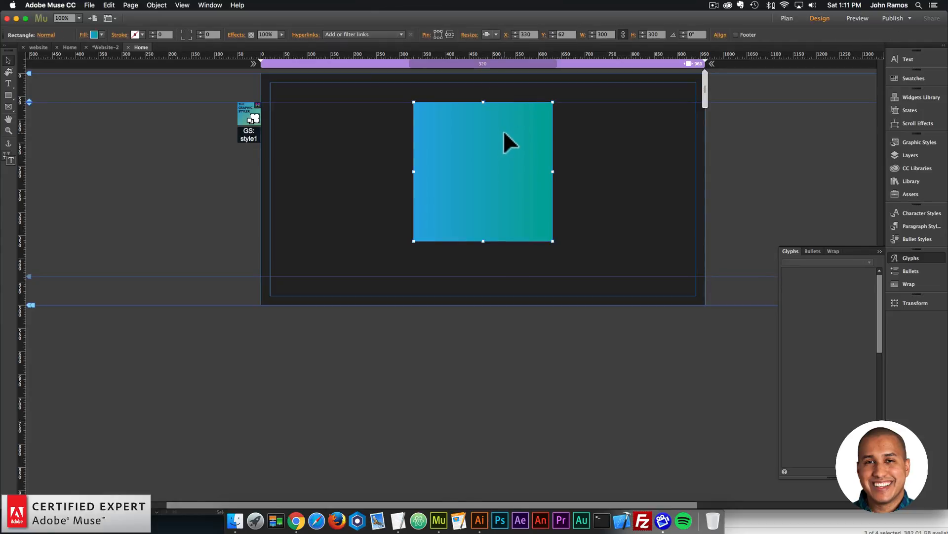
pyautogui.click(235, 518)
pyautogui.click(624, 172)
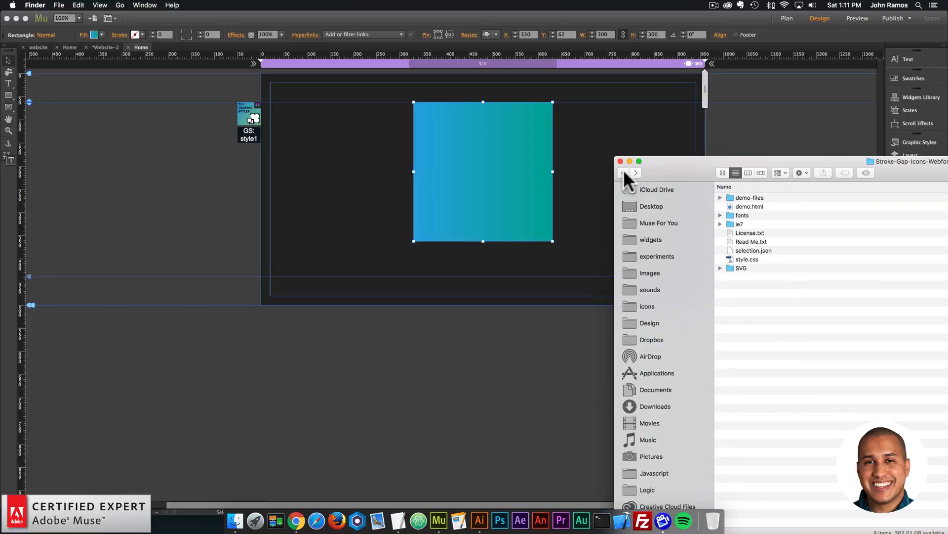
pyautogui.moveTo(756, 215); pyautogui.dragTo(388, 119)
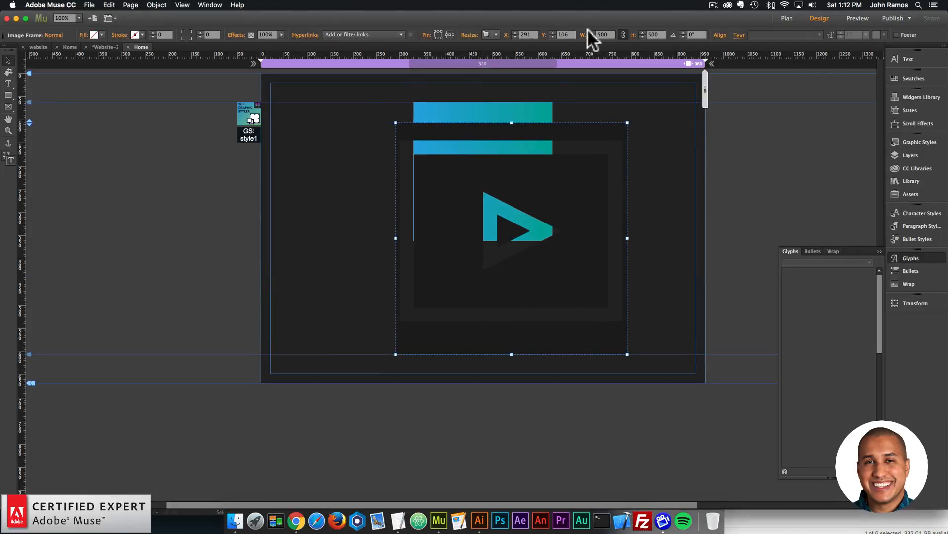
# Resize the dark play icon cut-out to 300 by 300 and align it exactly over the gradient rectangle
pyautogui.write('300')
pyautogui.press('Return')
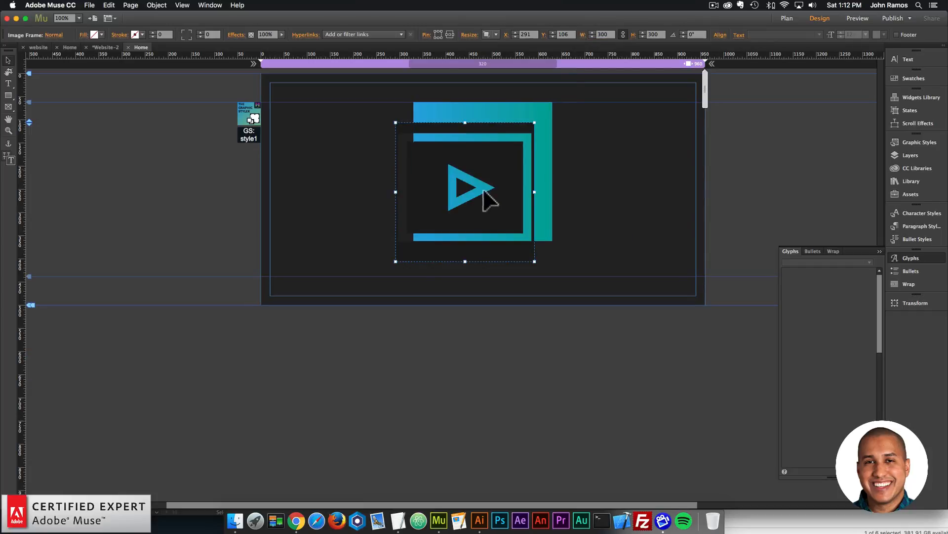
pyautogui.moveTo(495, 177); pyautogui.dragTo(499, 169)
pyautogui.moveTo(500, 169); pyautogui.dragTo(502, 169)
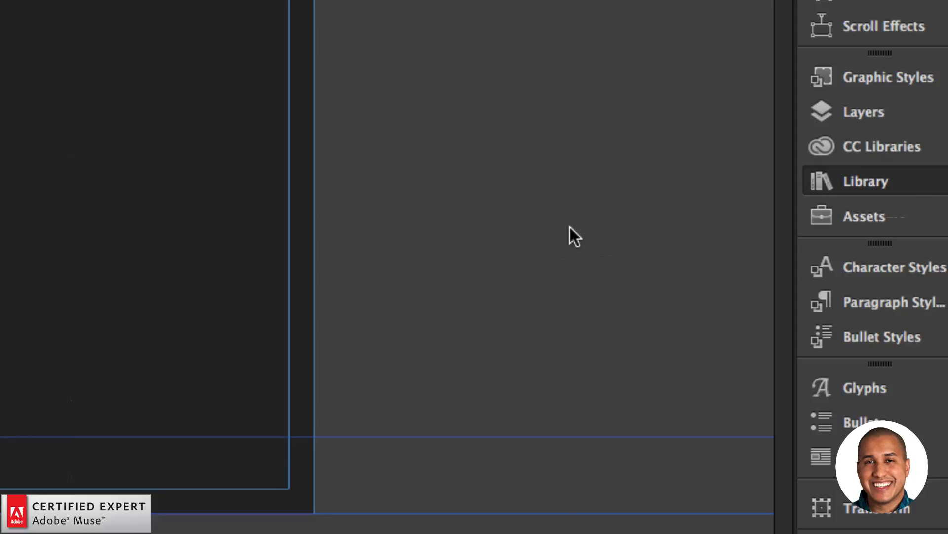
# Find Particles.js Widget - Fullscreen in the library, place it beside the page below the GS: style1 widget, and open its particle options
pyautogui.click(477, 233)
pyautogui.write('particles.js')
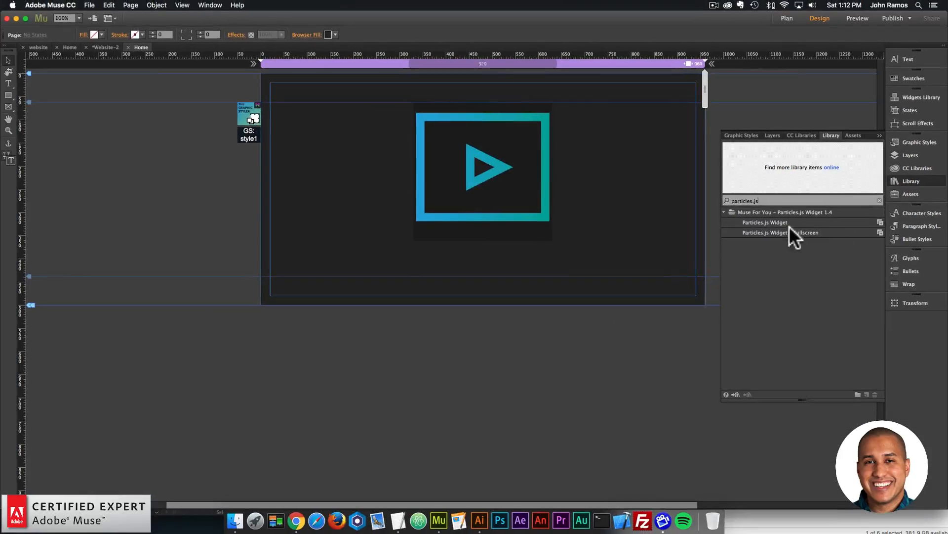
pyautogui.moveTo(540, 312); pyautogui.dragTo(249, 166)
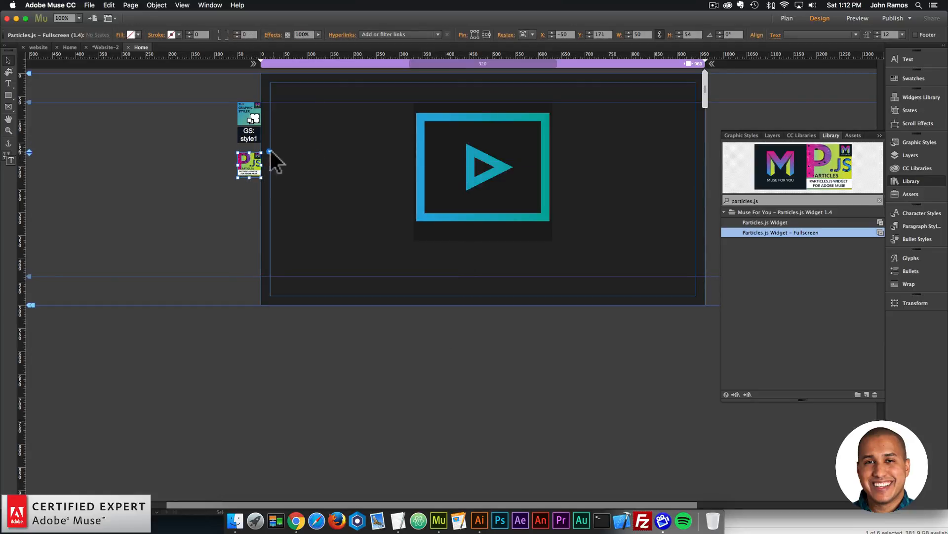
pyautogui.click(269, 151)
pyautogui.click(298, 229)
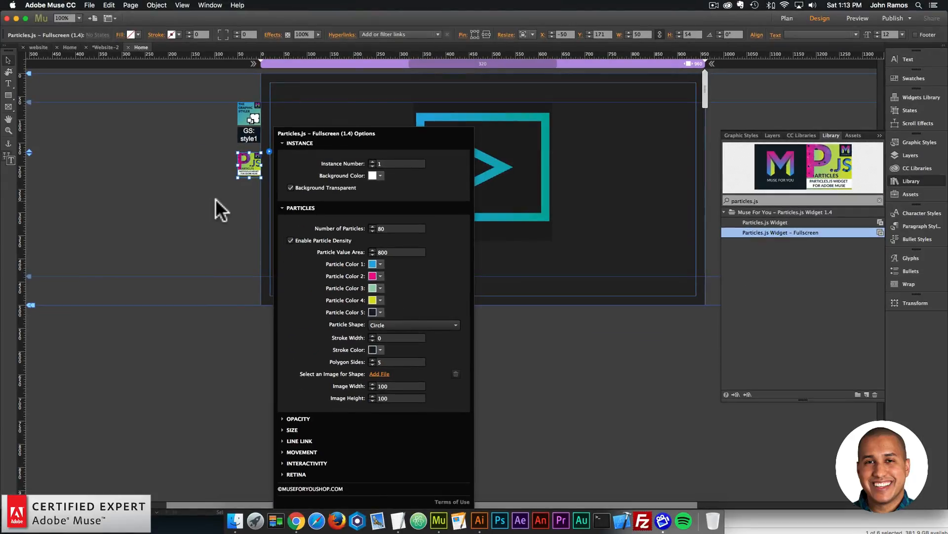
# Close the Particles.js widget options and preview the page in the browser
pyautogui.click(218, 204)
pyautogui.click(89, 6)
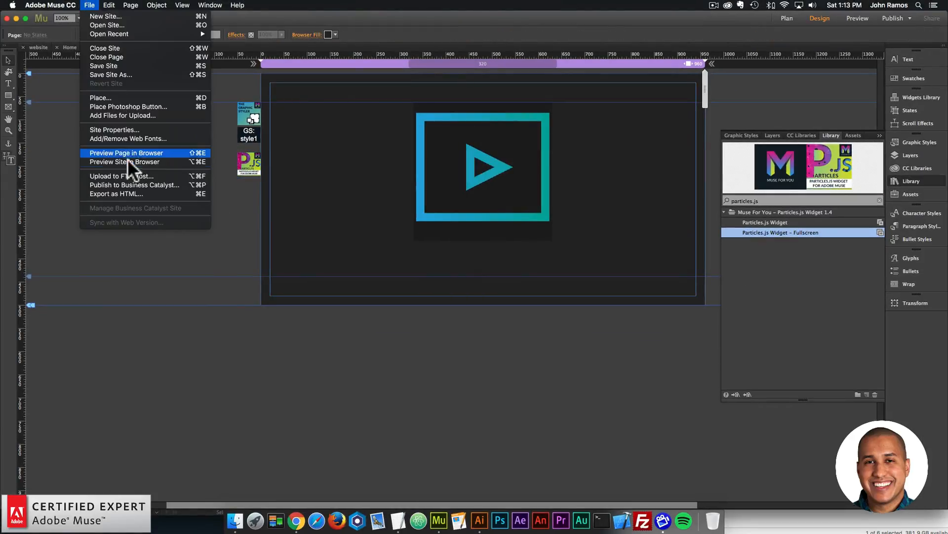
pyautogui.click(127, 152)
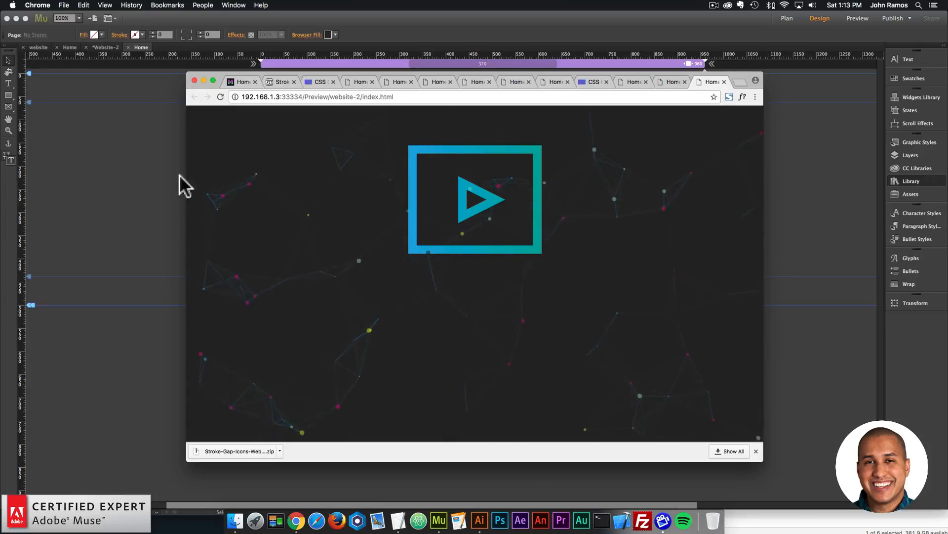
# Return to the Muse page and move the gradient rectangle together with its play icon cut-out farther down the page
pyautogui.click(137, 171)
pyautogui.moveTo(382, 255); pyautogui.dragTo(577, 122)
pyautogui.moveTo(508, 158); pyautogui.dragTo(510, 237)
pyautogui.click(601, 224)
# Cancel closing the Website-2 site and preview the page in the browser again with the lowered icon
pyautogui.press('super+w')
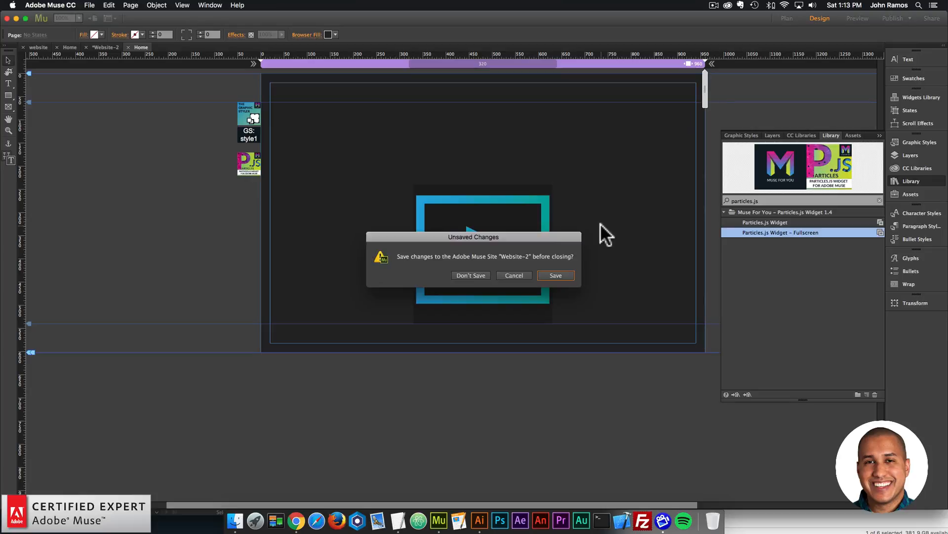
pyautogui.click(520, 277)
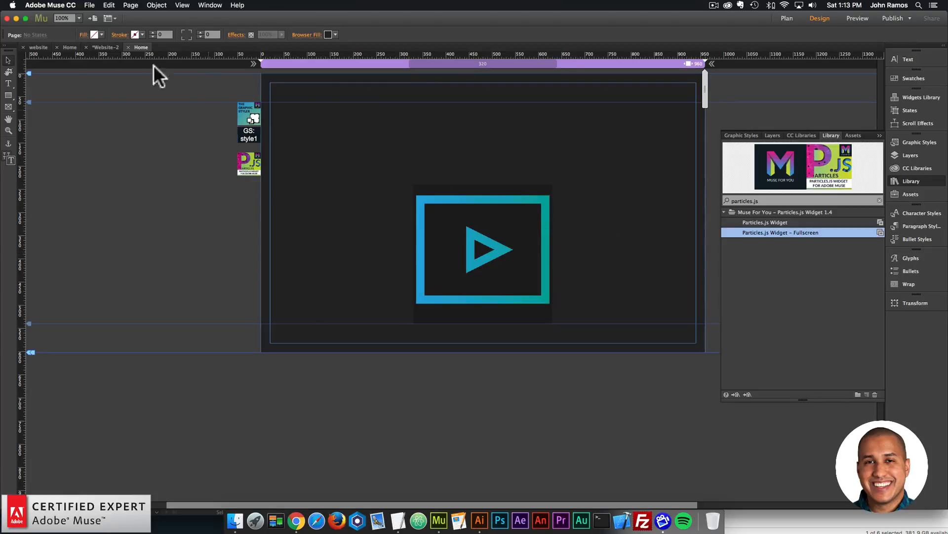
pyautogui.click(89, 5)
pyautogui.click(138, 154)
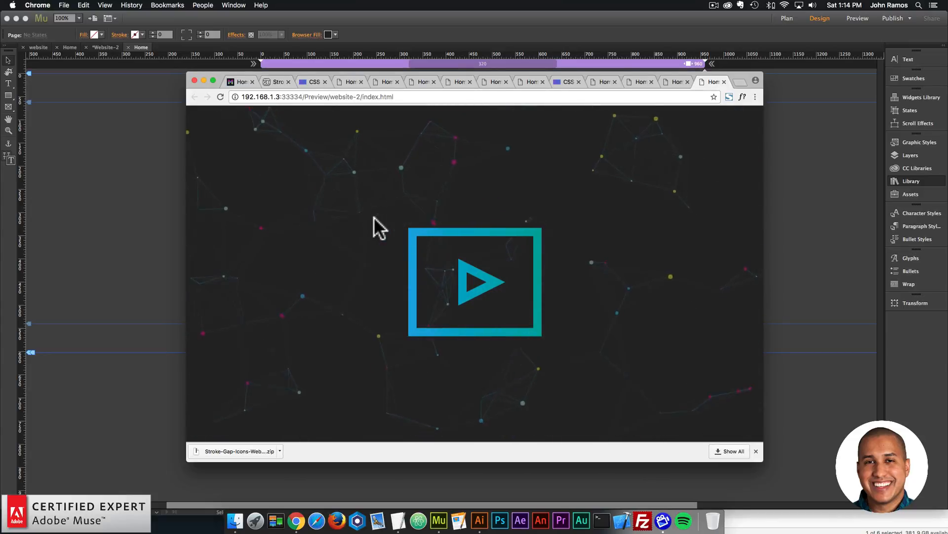
# Open museforyoushop.com in a new browser tab and go to the shop through the subscription offer
pyautogui.click(738, 81)
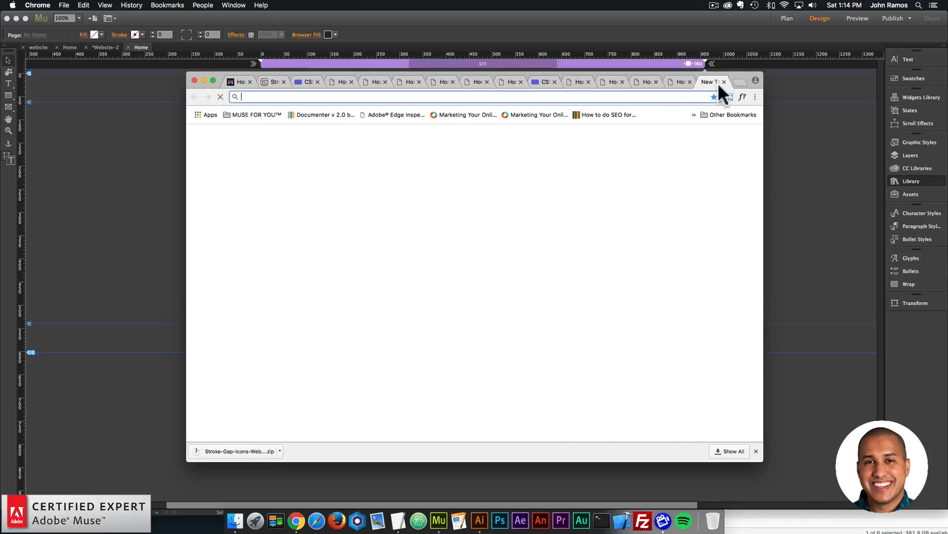
pyautogui.write('m')
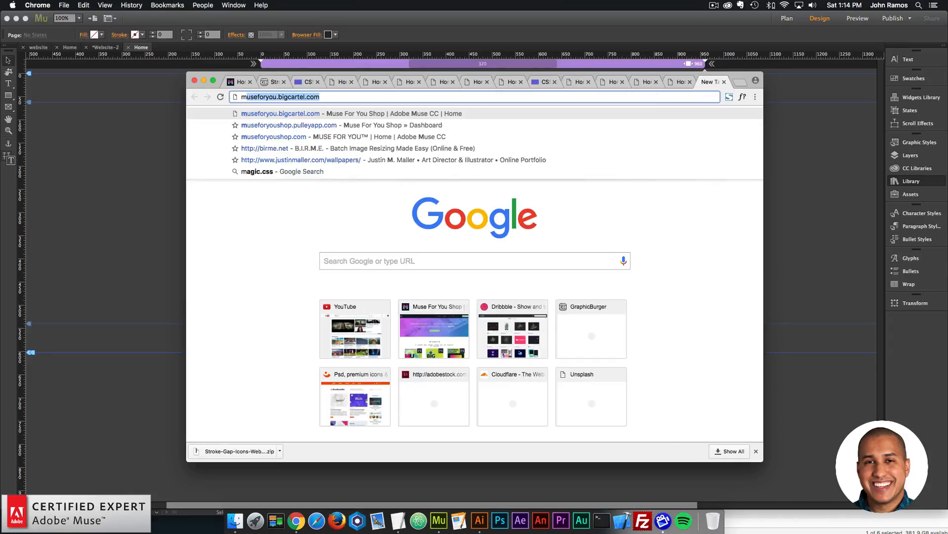
pyautogui.write('useforyoushop.com')
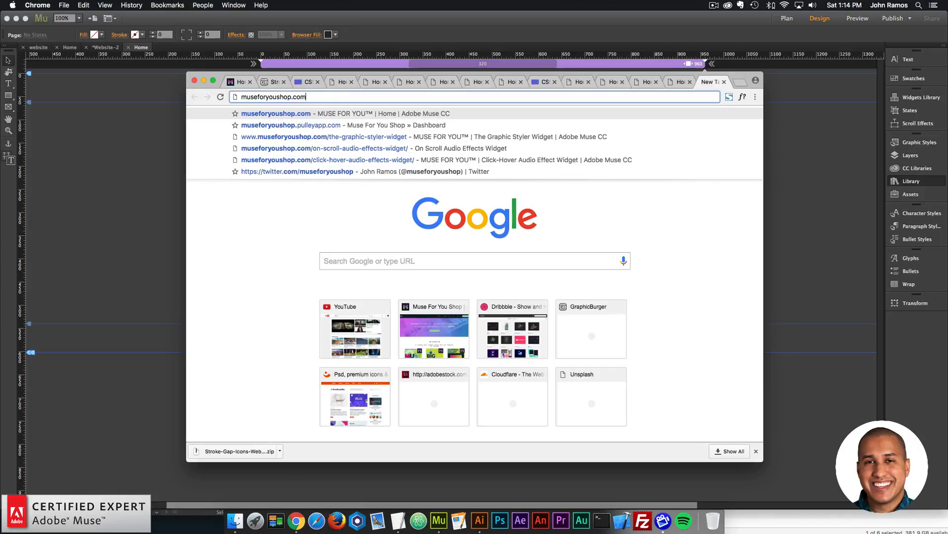
pyautogui.press('Return')
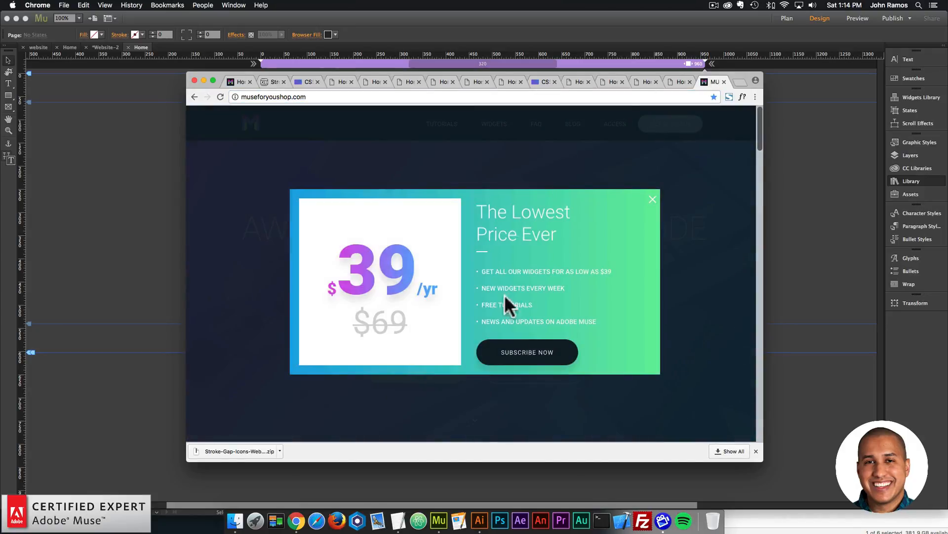
pyautogui.click(527, 361)
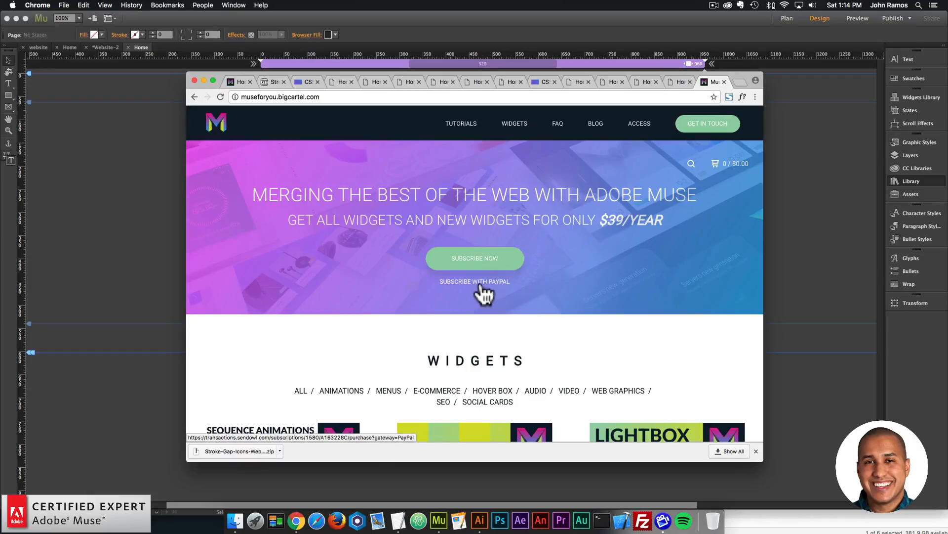
# Open The Graphic Styler Widget from the shop's widget list and examine its description, options, how-to instructions and comments
pyautogui.scroll(-9, 489, 292)
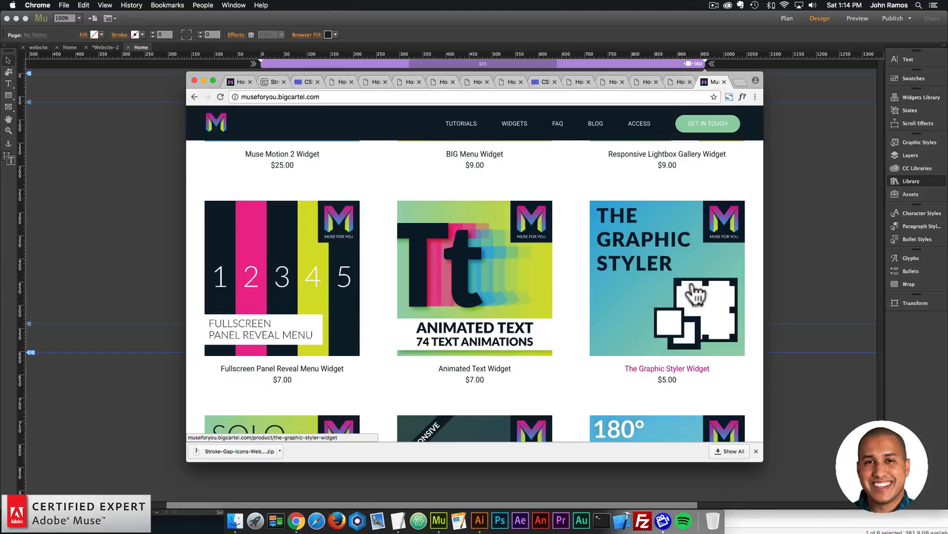
pyautogui.click(695, 294)
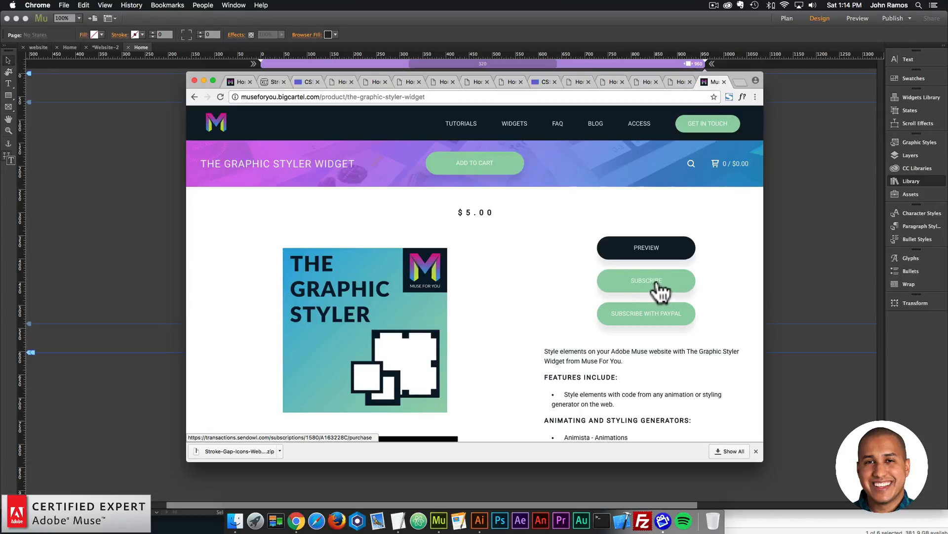
pyautogui.scroll(-2, 660, 290)
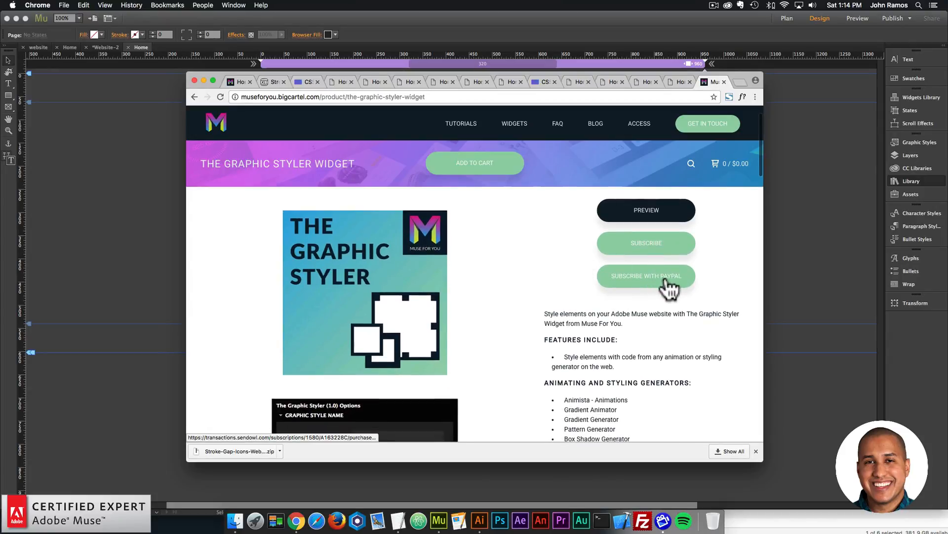
pyautogui.scroll(-6, 665, 280)
pyautogui.scroll(4, 645, 244)
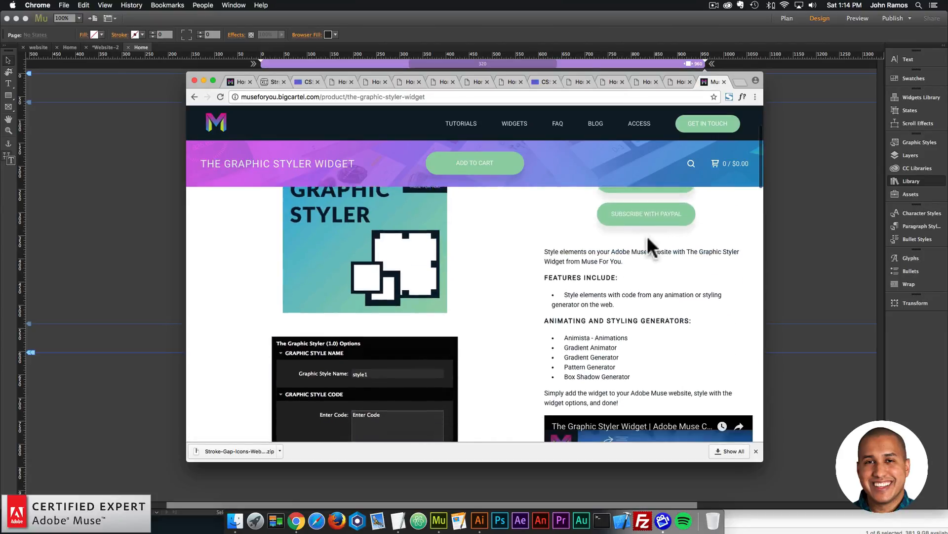
pyautogui.scroll(-2, 642, 232)
pyautogui.scroll(2, 645, 220)
pyautogui.scroll(-3, 610, 242)
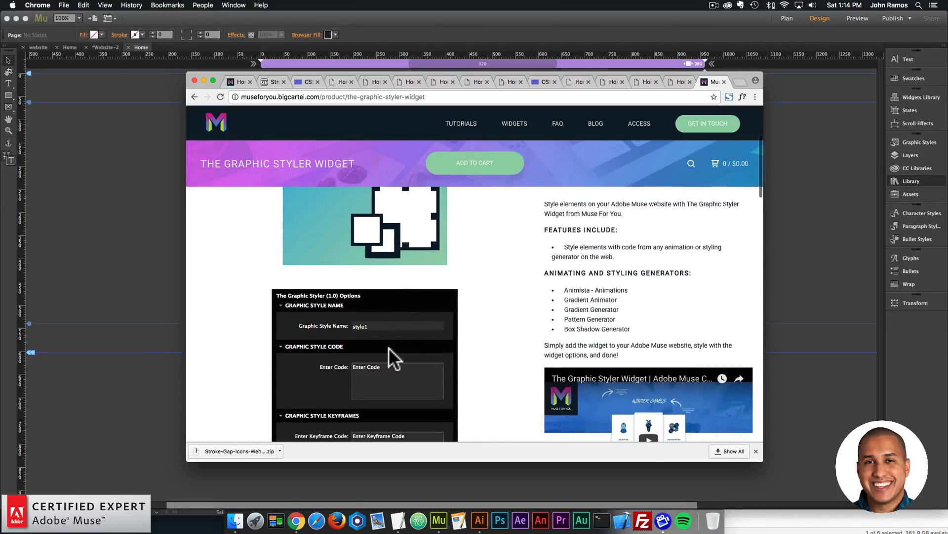
pyautogui.scroll(-3, 582, 296)
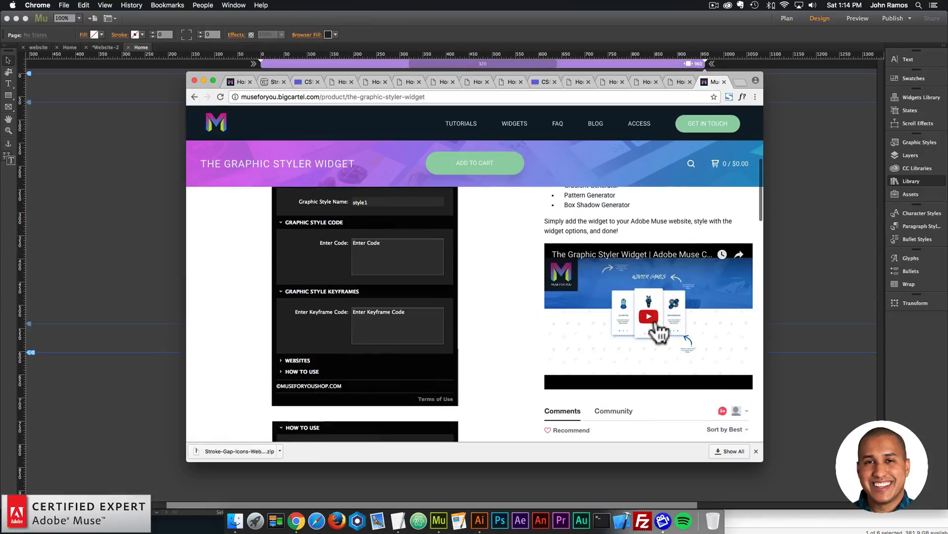
pyautogui.scroll(-2, 657, 336)
pyautogui.scroll(-10, 723, 359)
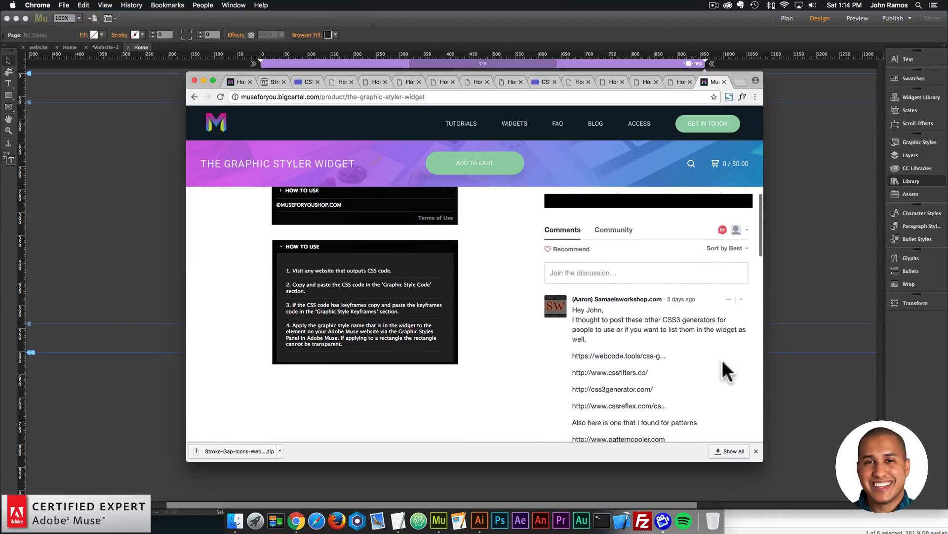
pyautogui.scroll(15, 722, 361)
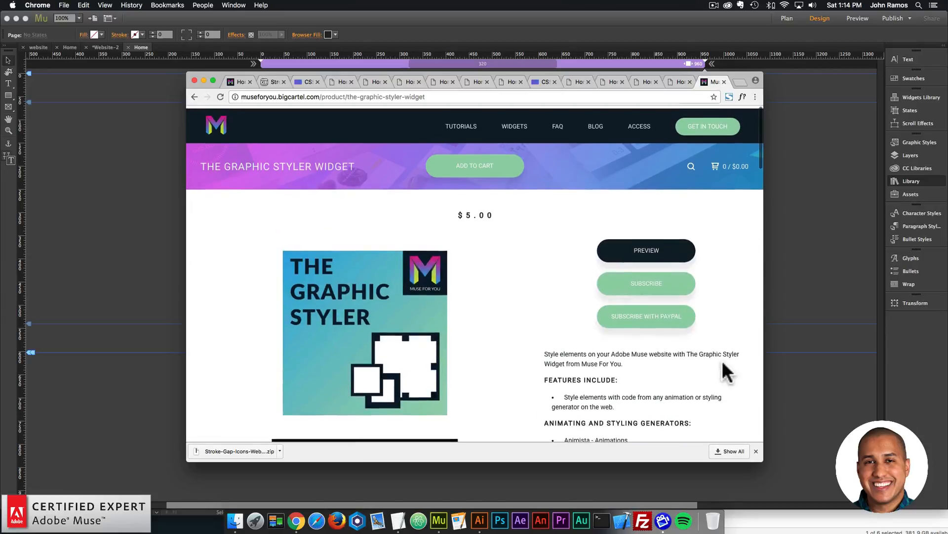
# Return to the shop's widget list, find the Particles.js Widget and open its product page
pyautogui.click(198, 101)
pyautogui.scroll(-15, 525, 254)
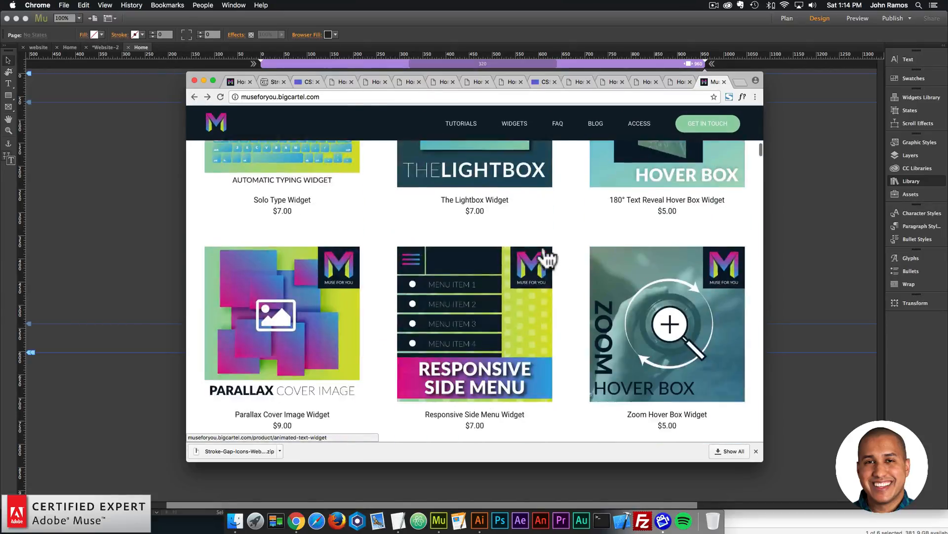
pyautogui.scroll(-20, 542, 244)
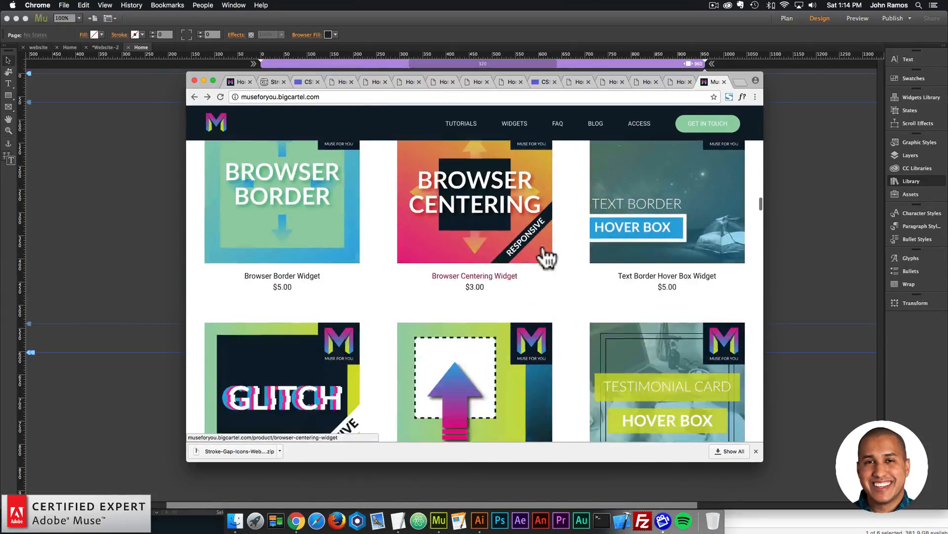
pyautogui.scroll(-10, 543, 244)
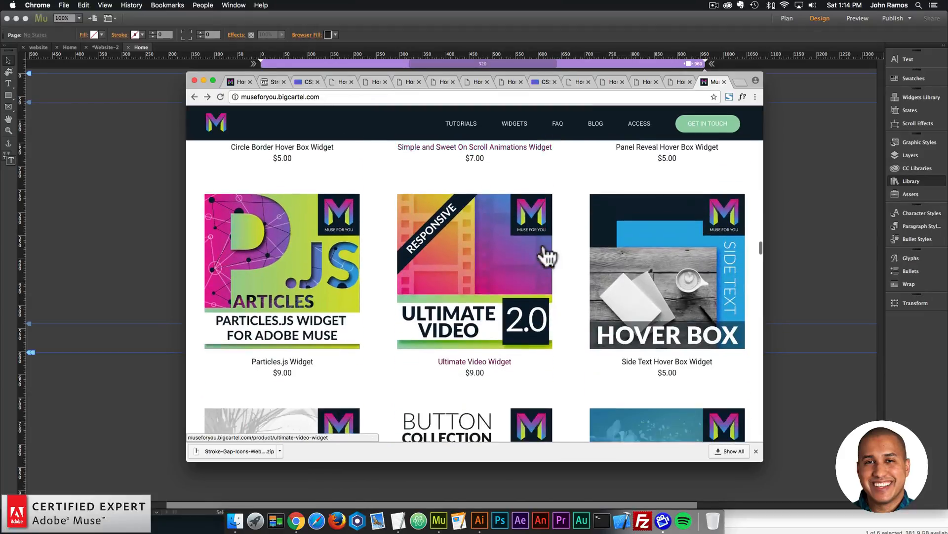
pyautogui.click(269, 264)
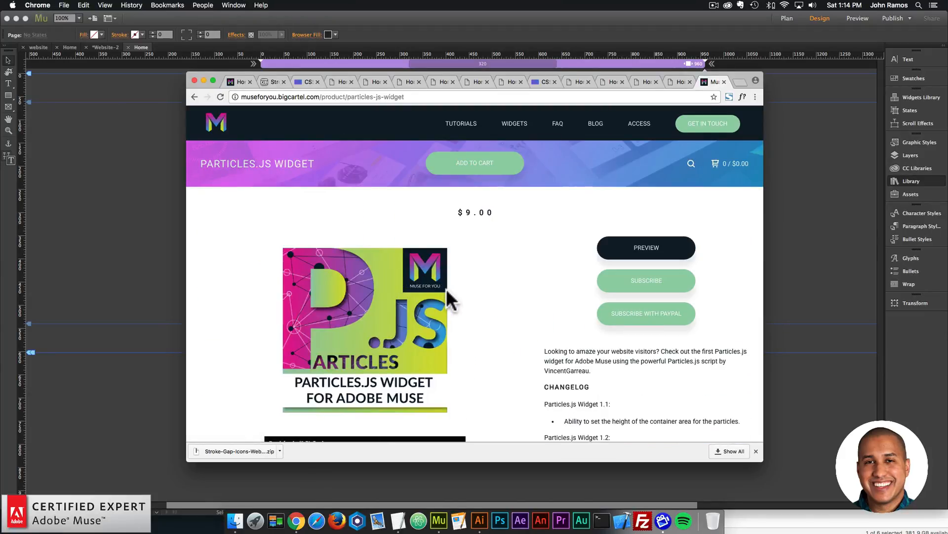
# Go back from the Particles.js Widget page to the subscription options at the start of the shop page
pyautogui.click(194, 96)
pyautogui.scroll(5, 439, 212)
pyautogui.scroll(15, 438, 212)
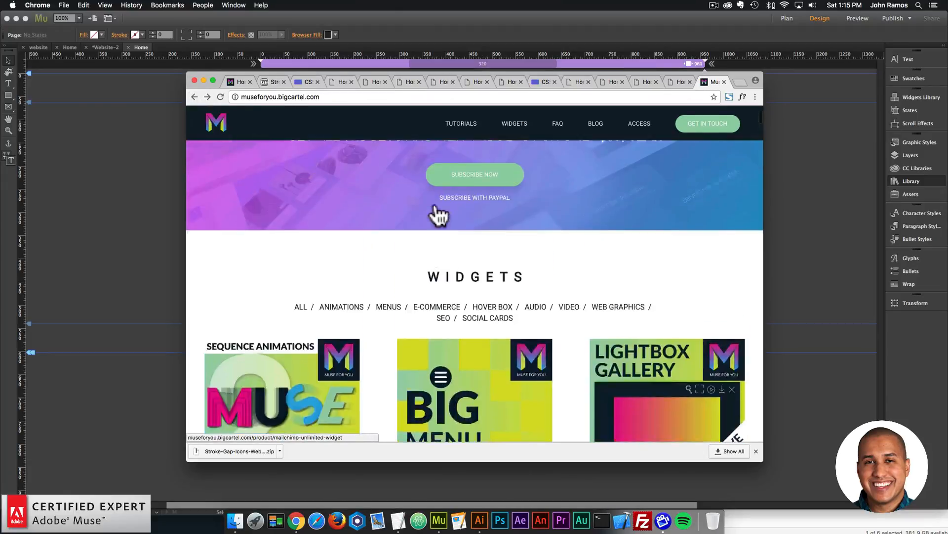